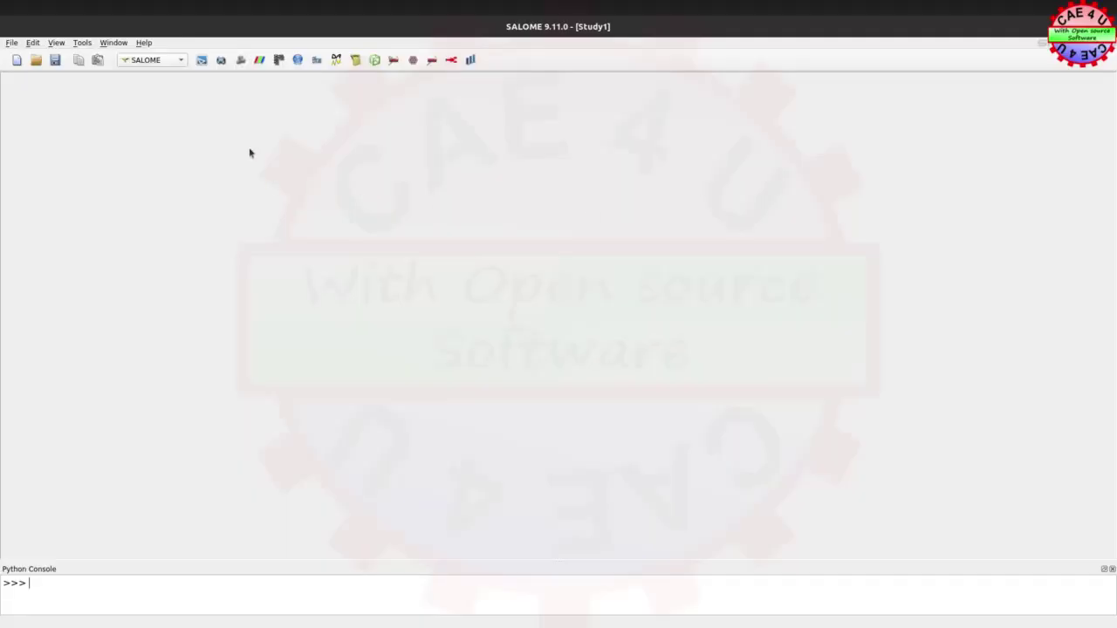
# Switch SALOME to the Geometry module using its toolbar button.
pyautogui.click(221, 66)
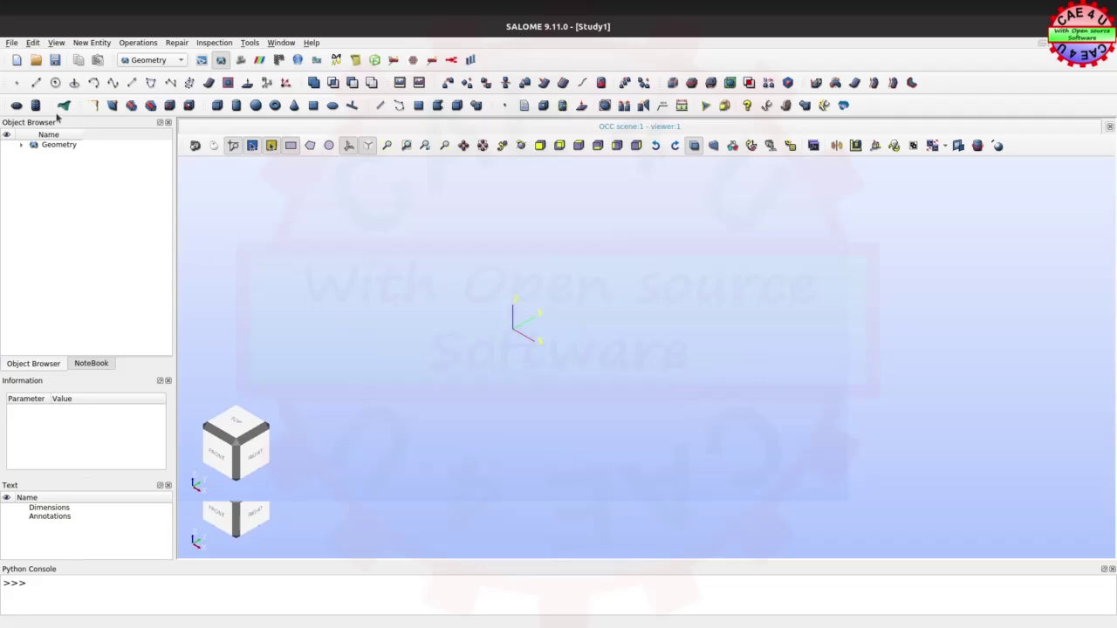
# Import Bracket.step from the cad/Vibration folder as STEP, answering the units warning.
pyautogui.click(12, 43)
pyautogui.moveTo(31, 166)
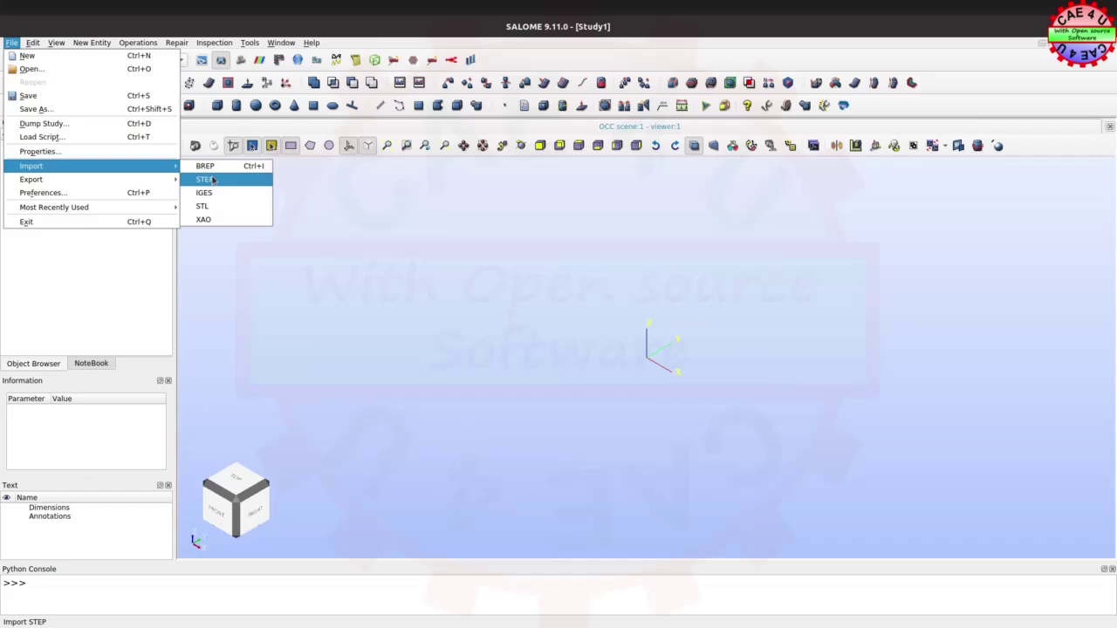
pyautogui.click(215, 180)
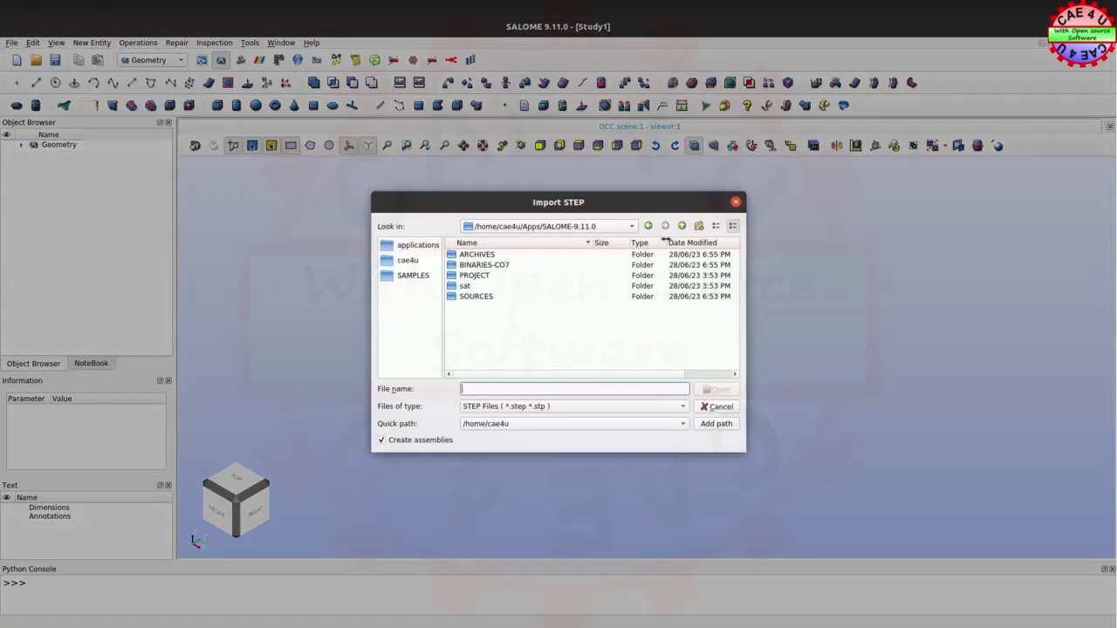
pyautogui.click(647, 226)
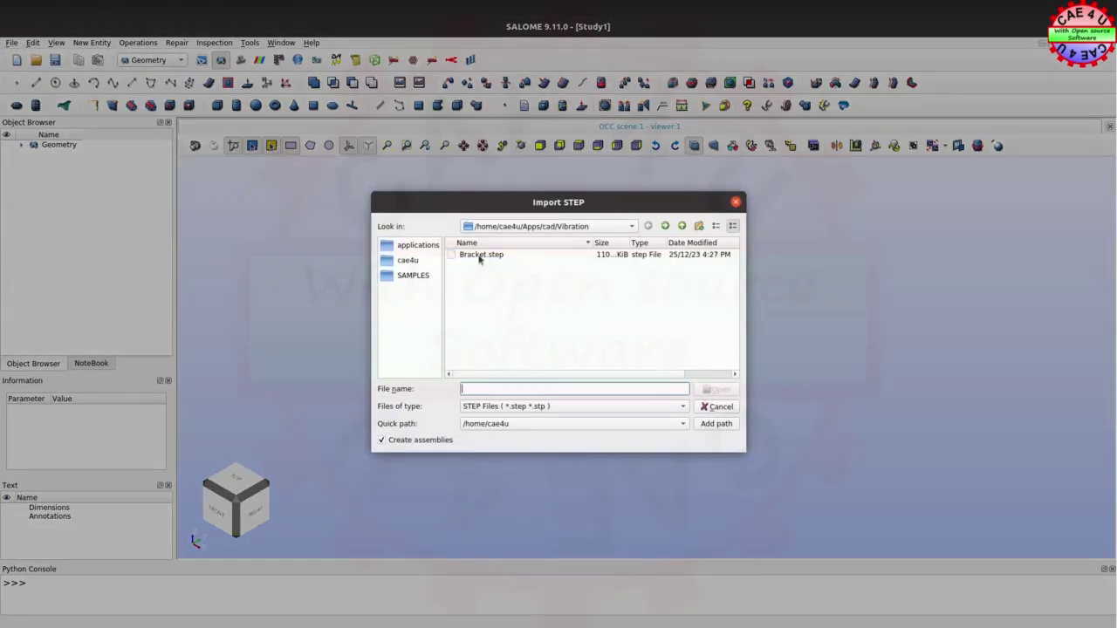
pyautogui.click(480, 256)
pyautogui.click(719, 389)
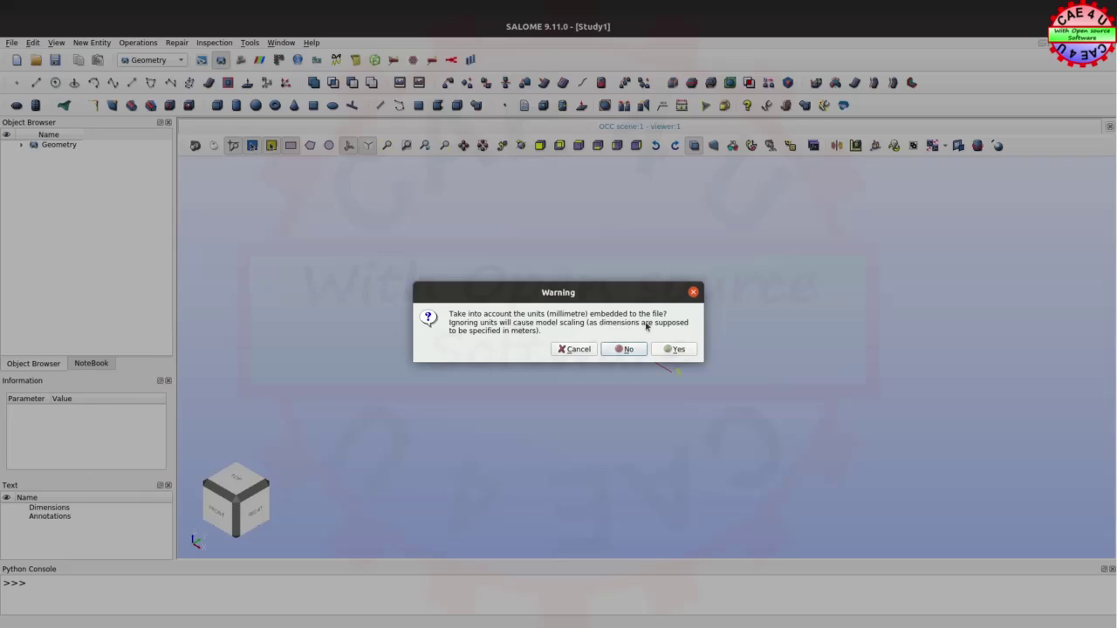
pyautogui.click(623, 349)
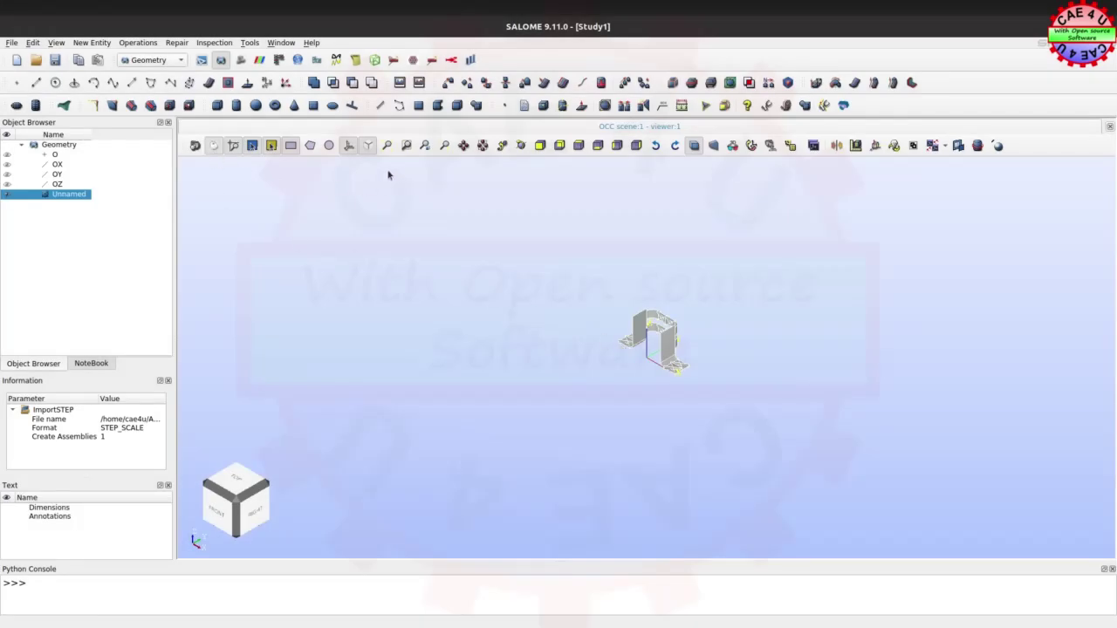
# Explode the imported Unnamed compound into sub-shapes Tool1, Tool2 and Bracket.
pyautogui.click(387, 145)
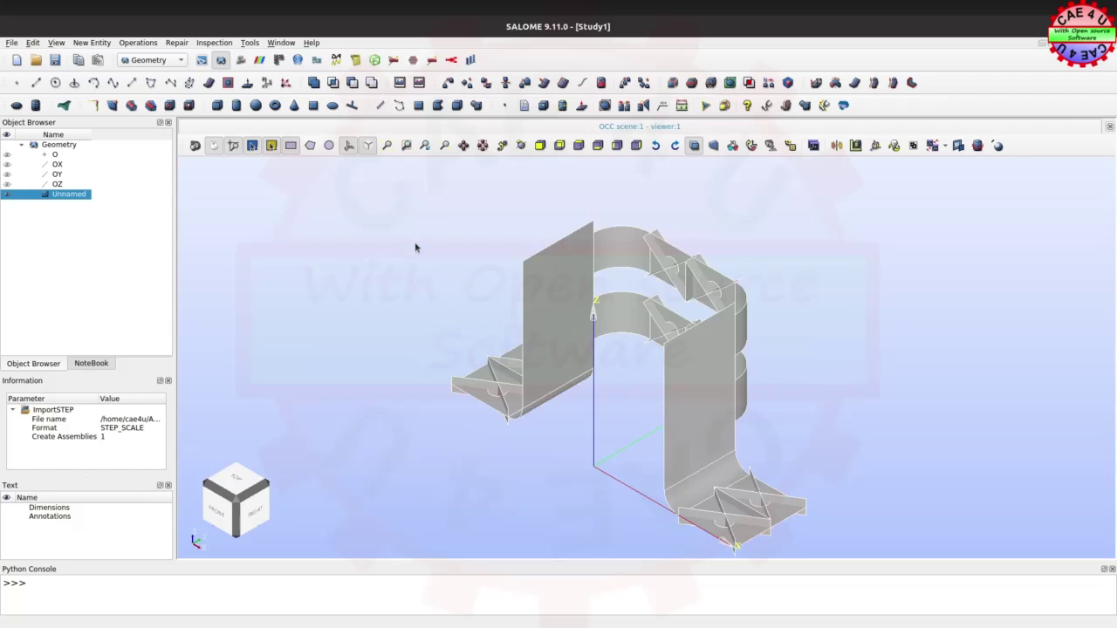
pyautogui.keyDown('ctrl'); pyautogui.moveTo(416, 249); pyautogui.dragTo(643, 479, button='right'); pyautogui.keyUp('ctrl')
pyautogui.moveTo(593, 259)
pyautogui.keyDown('ctrl'); pyautogui.mouseDown(button='right')
pyautogui.moveTo(533, 252)
pyautogui.moveTo(541, 224)
pyautogui.moveTo(535, 242)
pyautogui.mouseUp(button='right'); pyautogui.keyUp('ctrl')
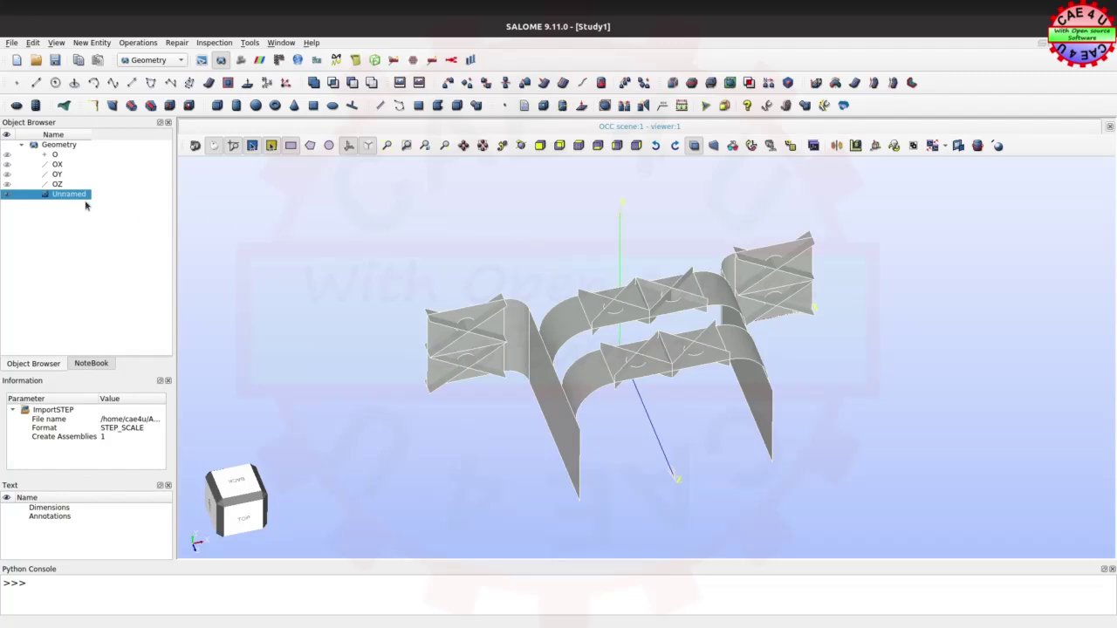
pyautogui.click(672, 83)
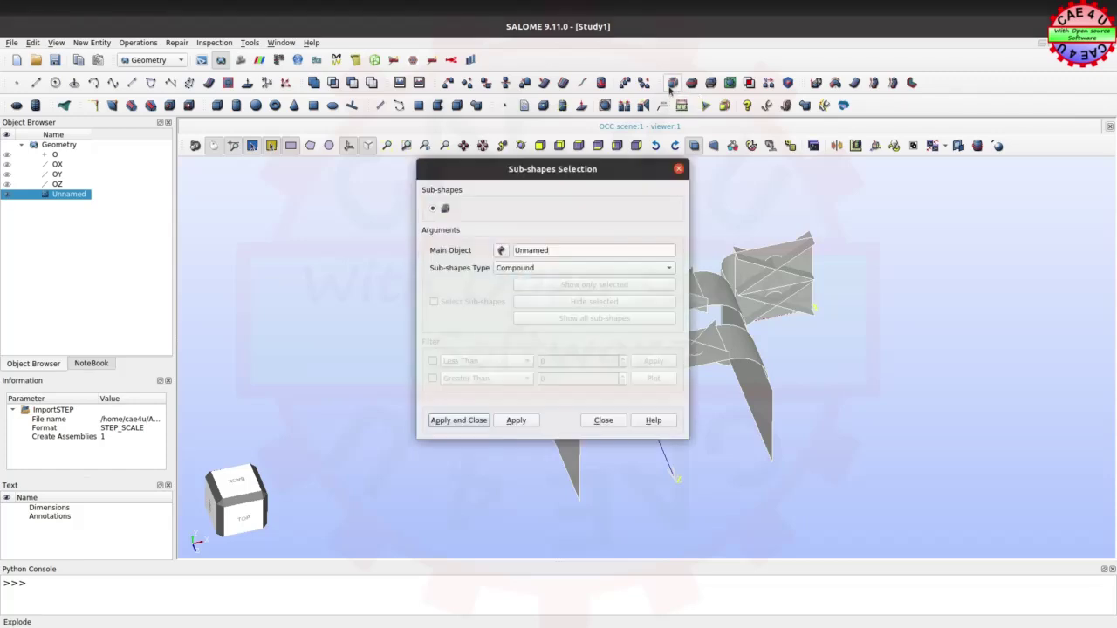
pyautogui.click(458, 422)
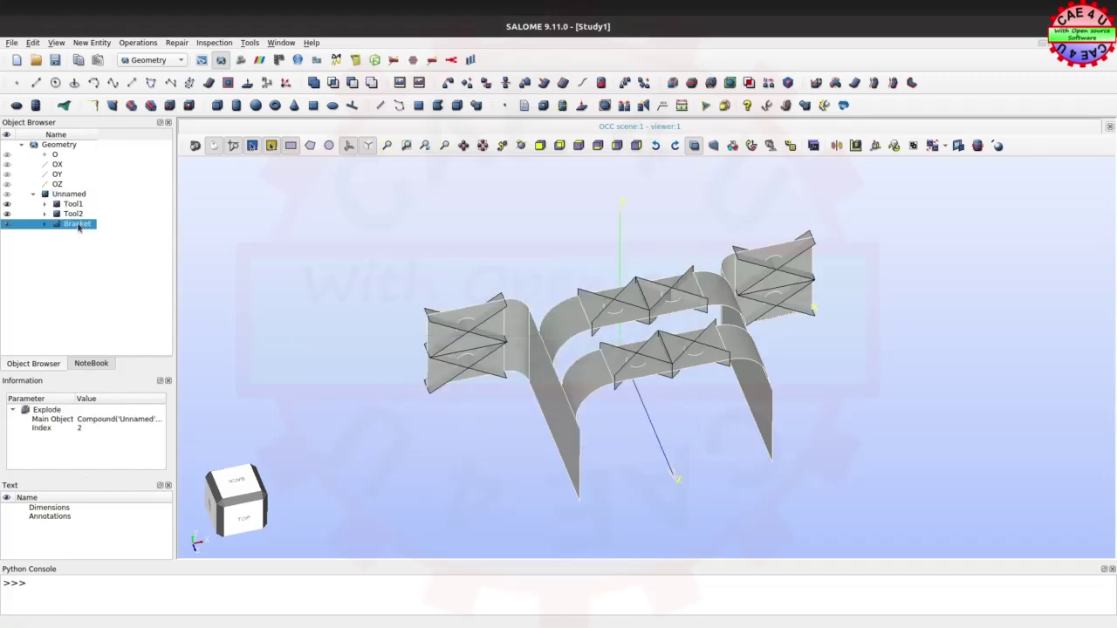
# Partition the Bracket shape using Tool1 and Tool2 as tool objects, creating Partition_1.
pyautogui.click(692, 83)
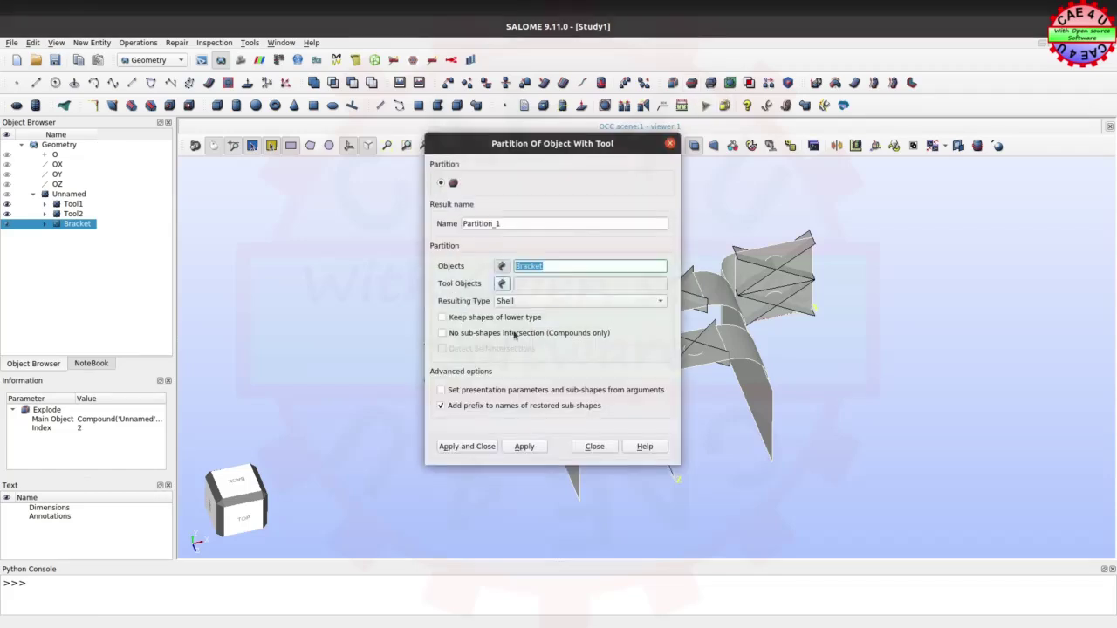
pyautogui.click(501, 284)
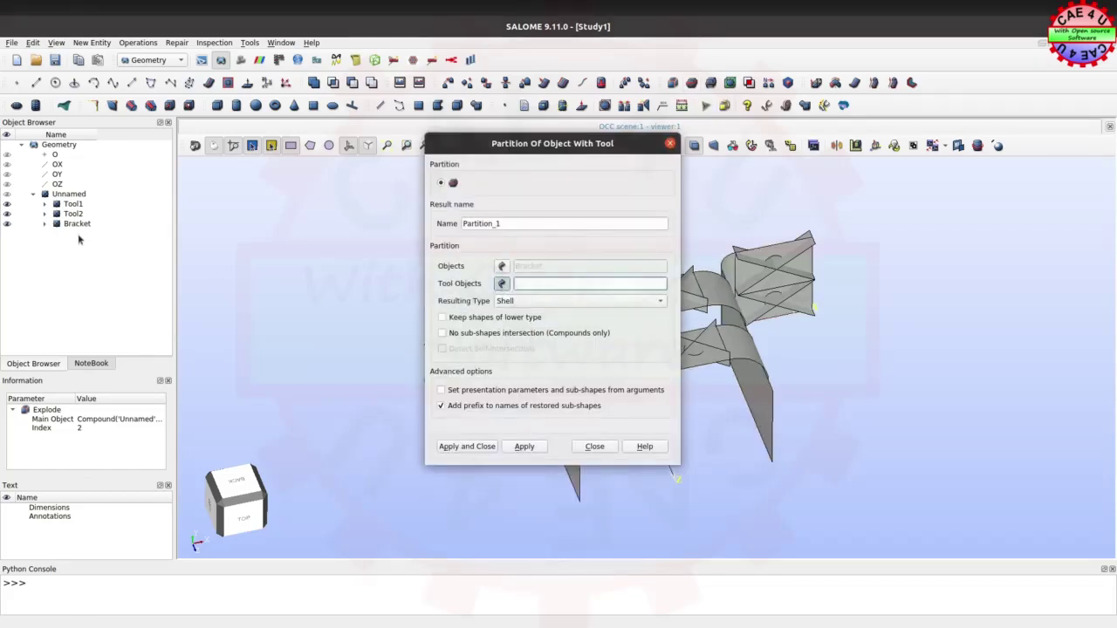
pyautogui.click(74, 204)
pyautogui.keyDown('ctrl'); pyautogui.click(75, 214); pyautogui.keyUp('ctrl')
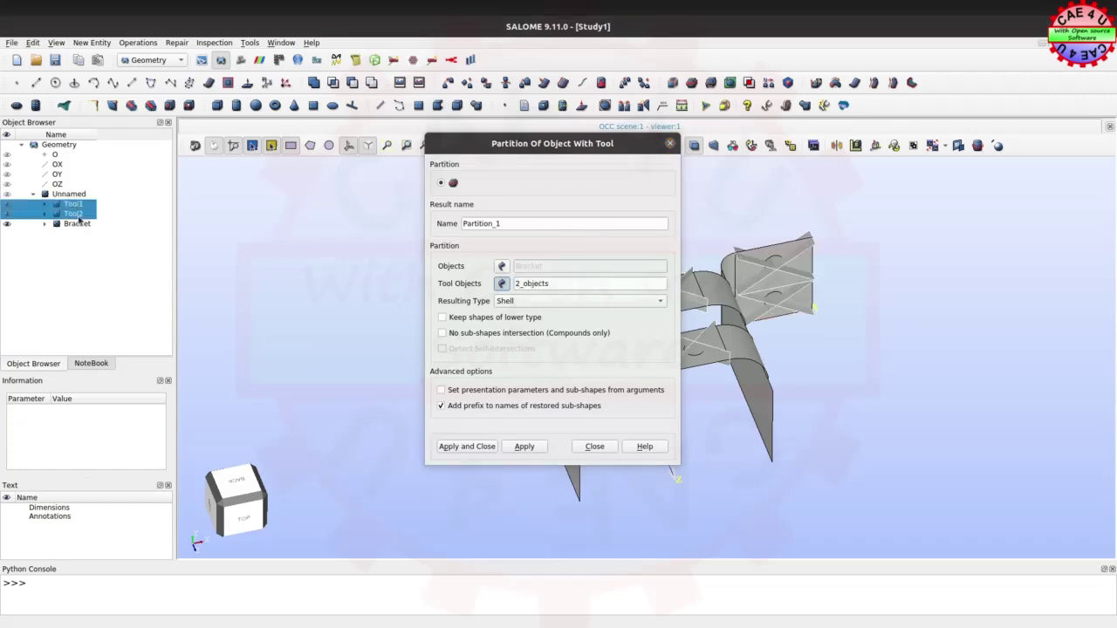
pyautogui.click(467, 446)
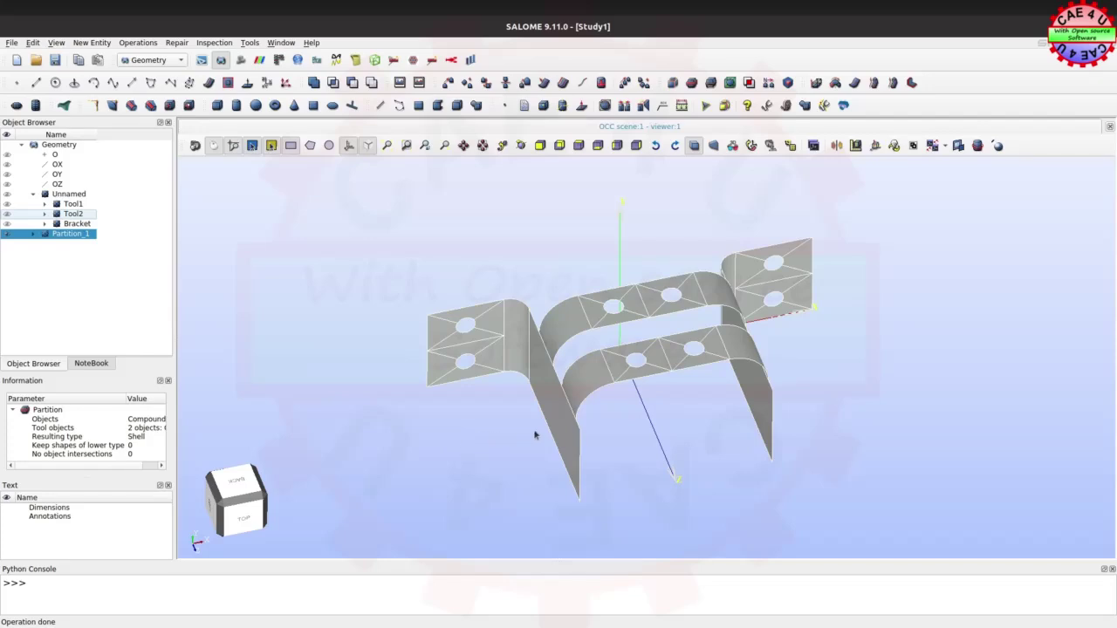
# Orbit and zoom around Partition_1 to inspect the split hole faces.
pyautogui.scroll(2, 689, 420)
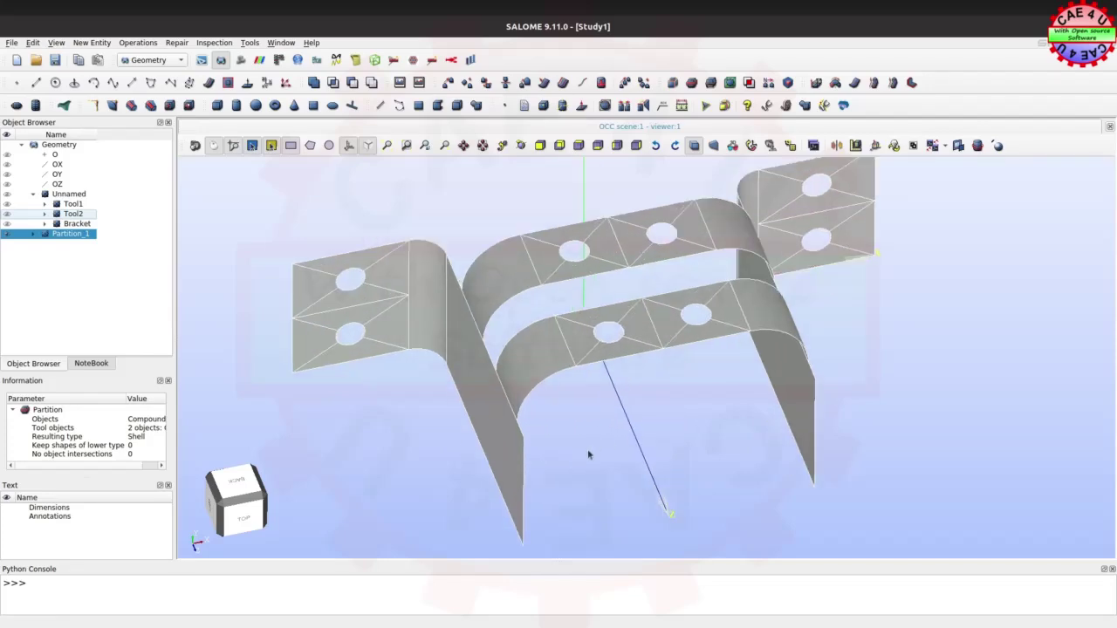
pyautogui.moveTo(587, 448)
pyautogui.mouseDown(button='middle')
pyautogui.moveTo(663, 359)
pyautogui.moveTo(516, 395)
pyautogui.moveTo(451, 451)
pyautogui.moveTo(540, 485)
pyautogui.mouseUp(button='middle')
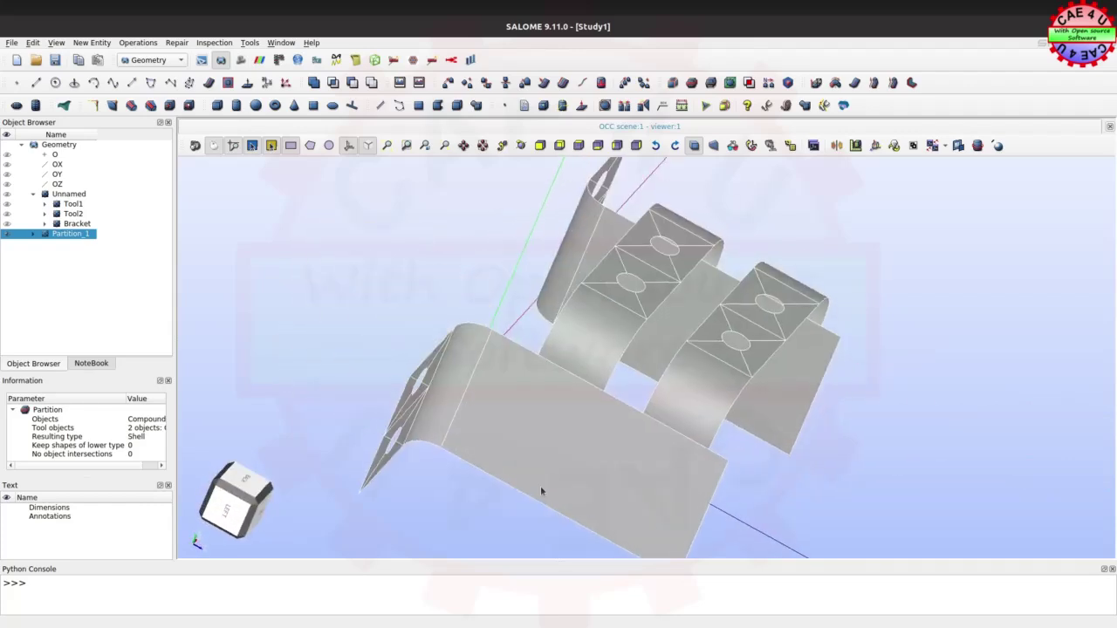
pyautogui.moveTo(534, 260); pyautogui.dragTo(399, 279, button='middle')
pyautogui.moveTo(915, 399)
pyautogui.mouseDown(button='middle')
pyautogui.moveTo(916, 325)
pyautogui.moveTo(793, 317)
pyautogui.mouseUp(button='middle')
pyautogui.moveTo(640, 367)
pyautogui.mouseDown(button='middle')
pyautogui.moveTo(633, 264)
pyautogui.moveTo(623, 332)
pyautogui.mouseUp(button='middle')
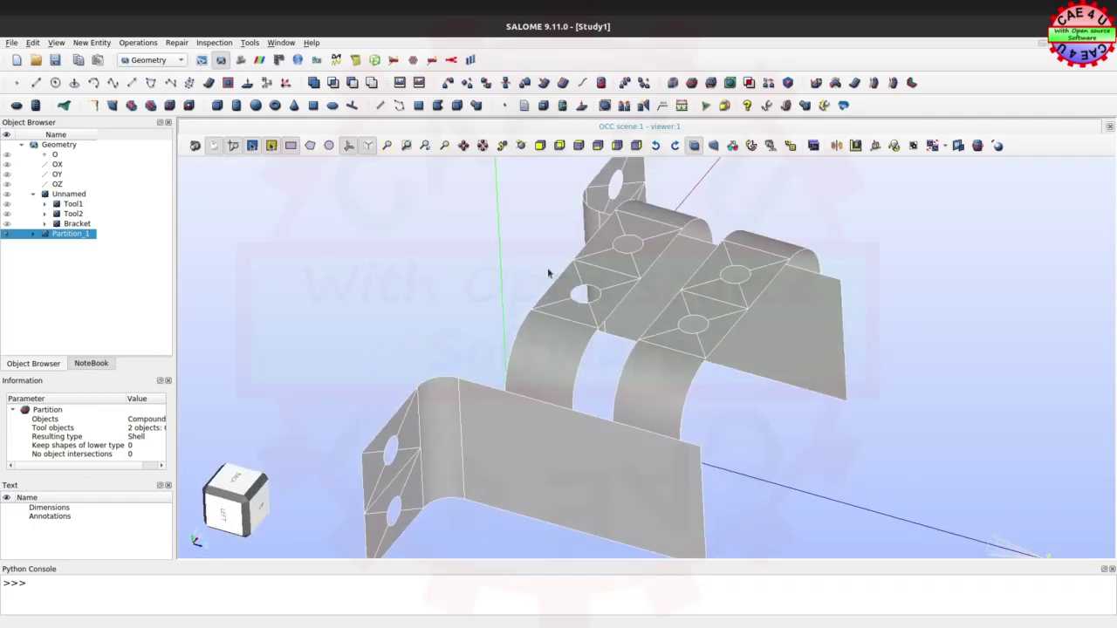
pyautogui.scroll(-3, 550, 273)
pyautogui.scroll(3, 567, 330)
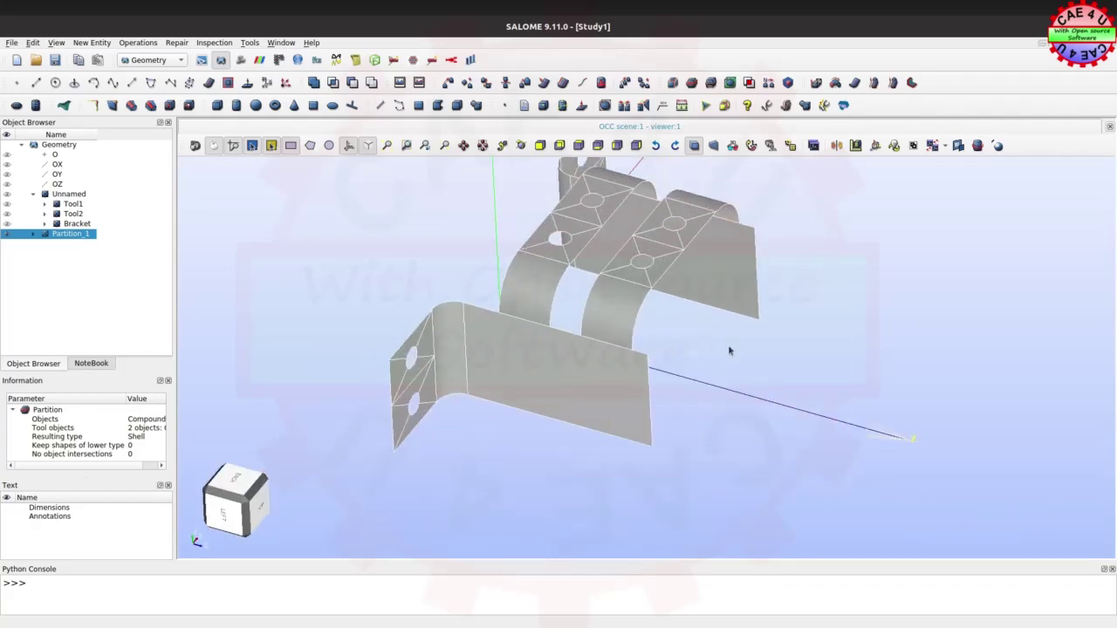
pyautogui.moveTo(728, 349); pyautogui.dragTo(735, 360, button='middle')
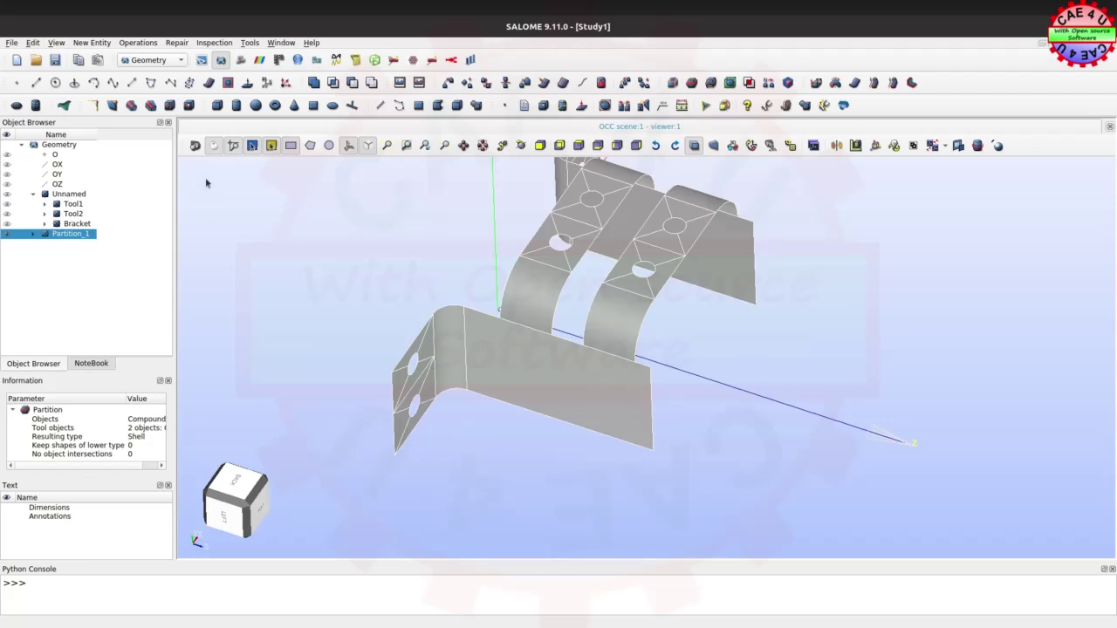
# Create size-200 Plane_1 and Plane_2 from Partition_1 vertices along edge_219 and edge_71.
pyautogui.click(247, 82)
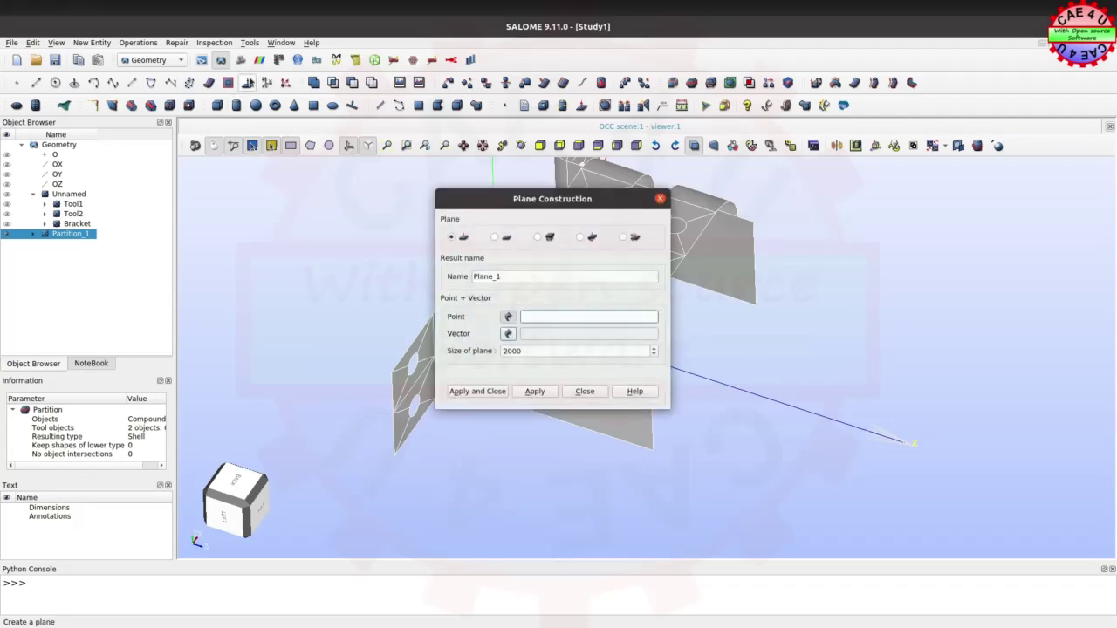
pyautogui.moveTo(486, 197); pyautogui.dragTo(861, 257)
pyautogui.click(906, 411)
pyautogui.write('200')
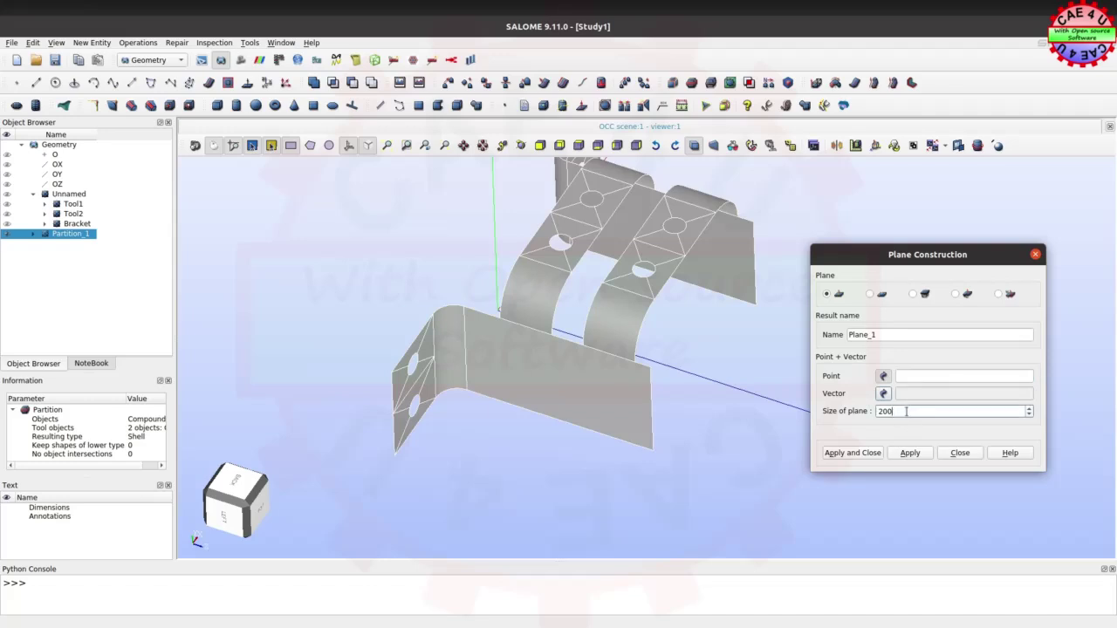
pyautogui.scroll(1, 534, 328)
pyautogui.scroll(1, 479, 330)
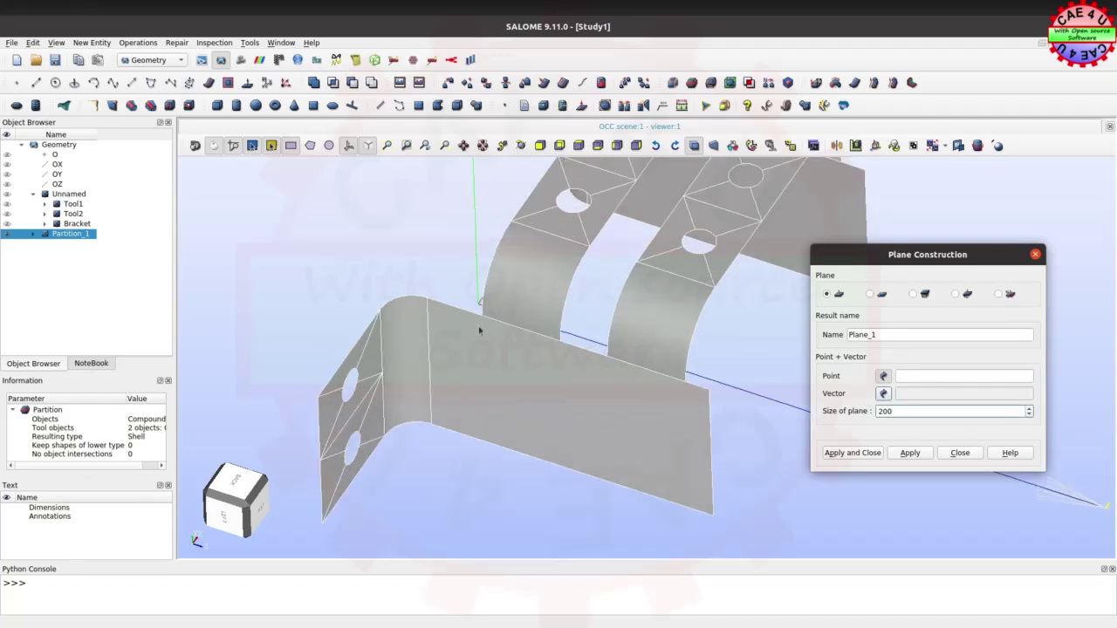
pyautogui.click(484, 315)
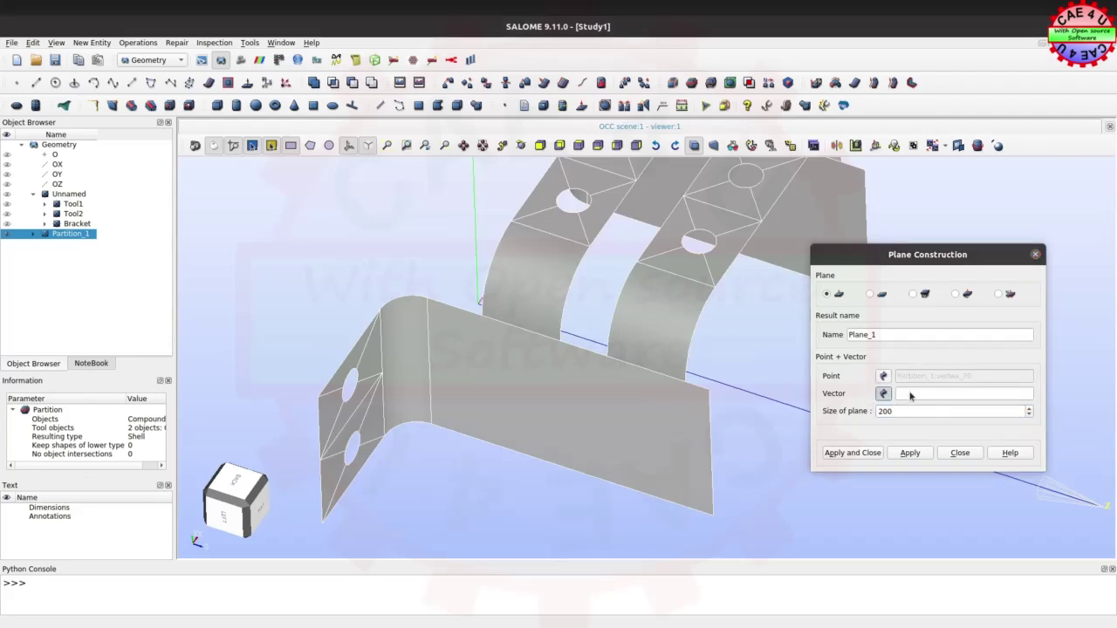
pyautogui.click(460, 312)
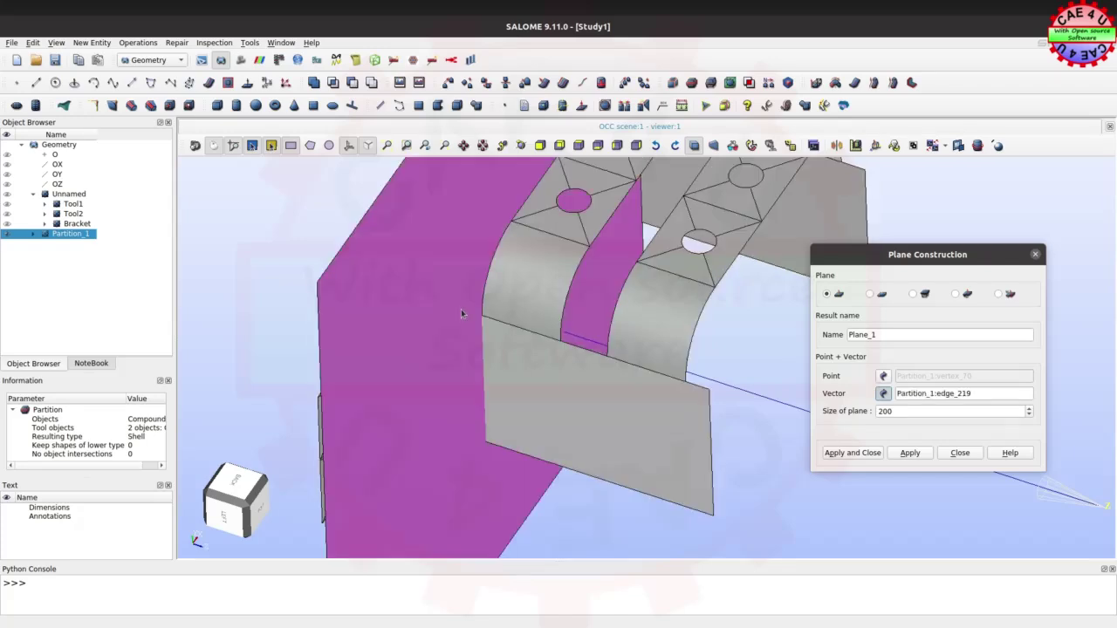
pyautogui.click(911, 454)
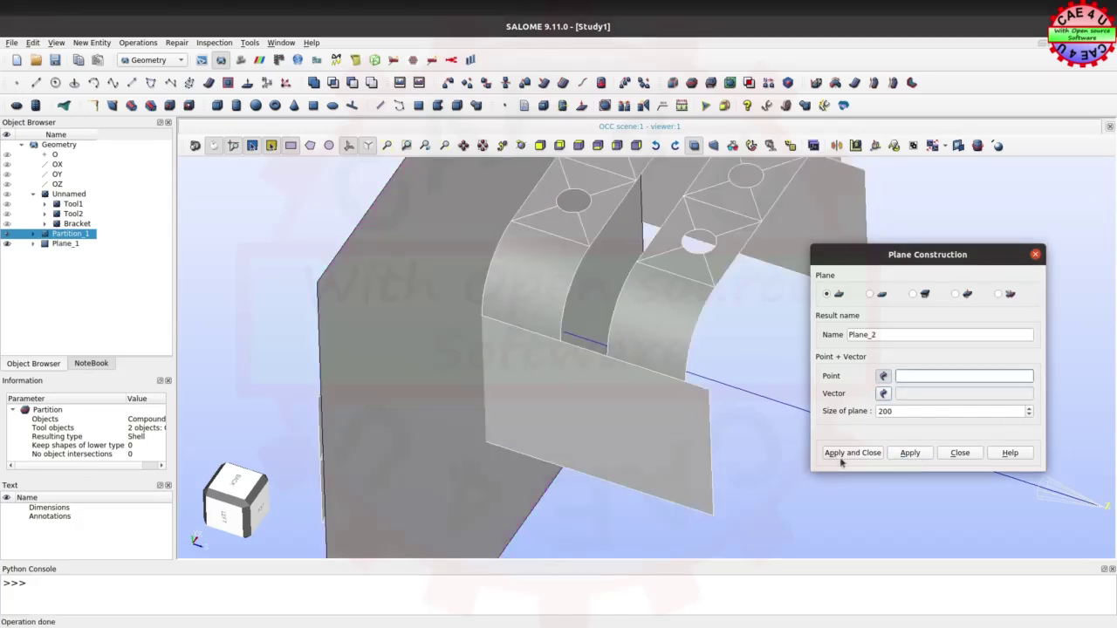
pyautogui.click(558, 342)
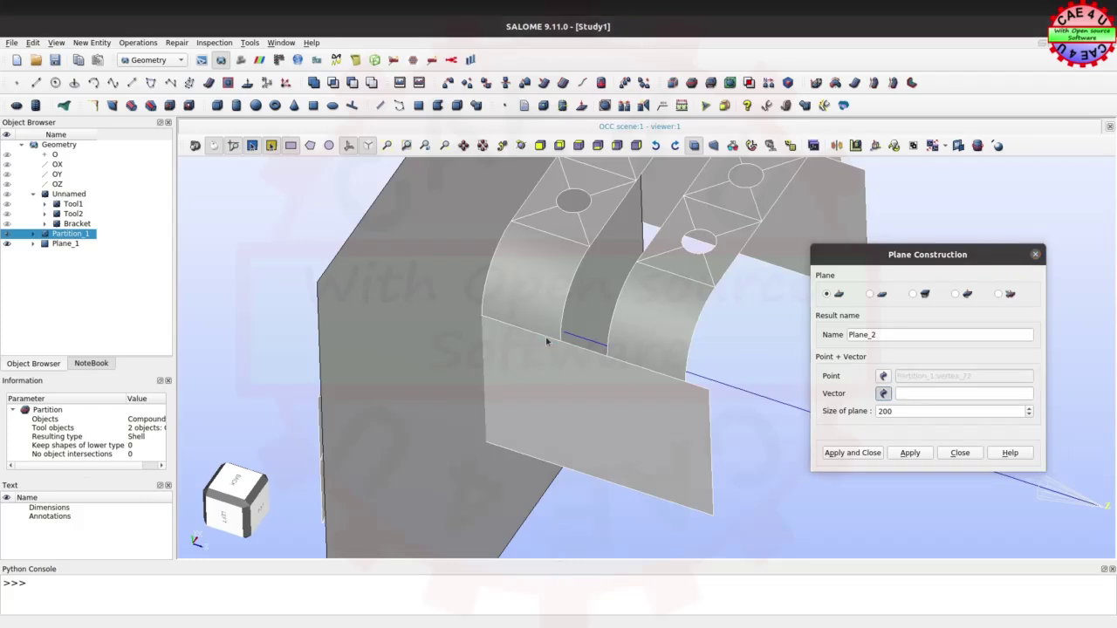
pyautogui.click(548, 339)
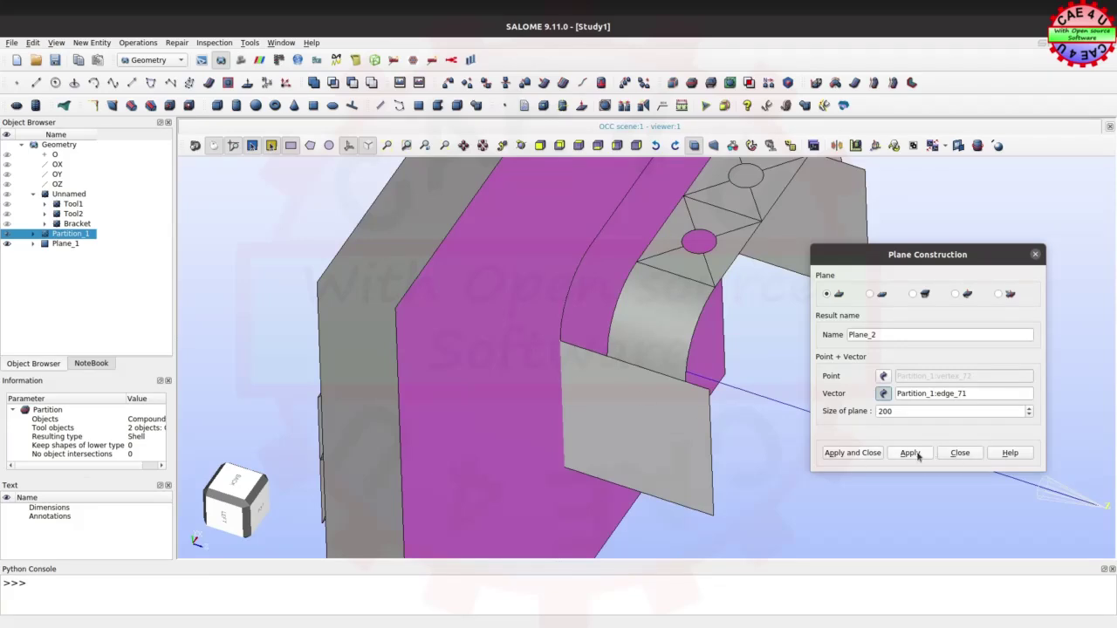
pyautogui.click(909, 453)
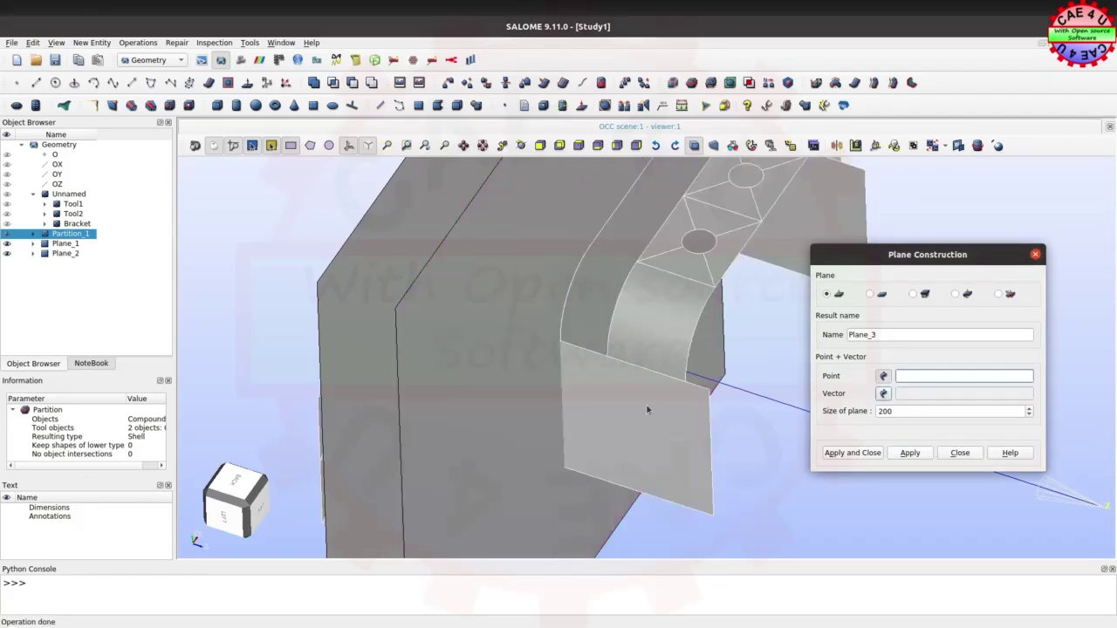
# Create Plane_3 along edge_218 and Plane_4 along edge_143 from Partition_1 vertices.
pyautogui.click(608, 358)
pyautogui.click(584, 351)
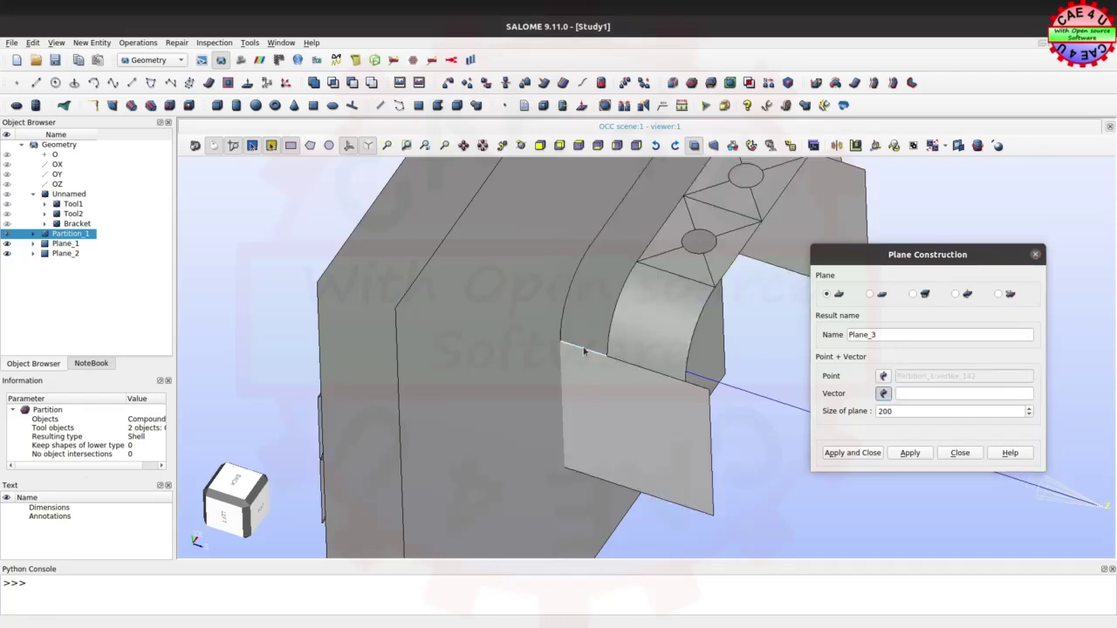
pyautogui.click(912, 453)
pyautogui.click(687, 382)
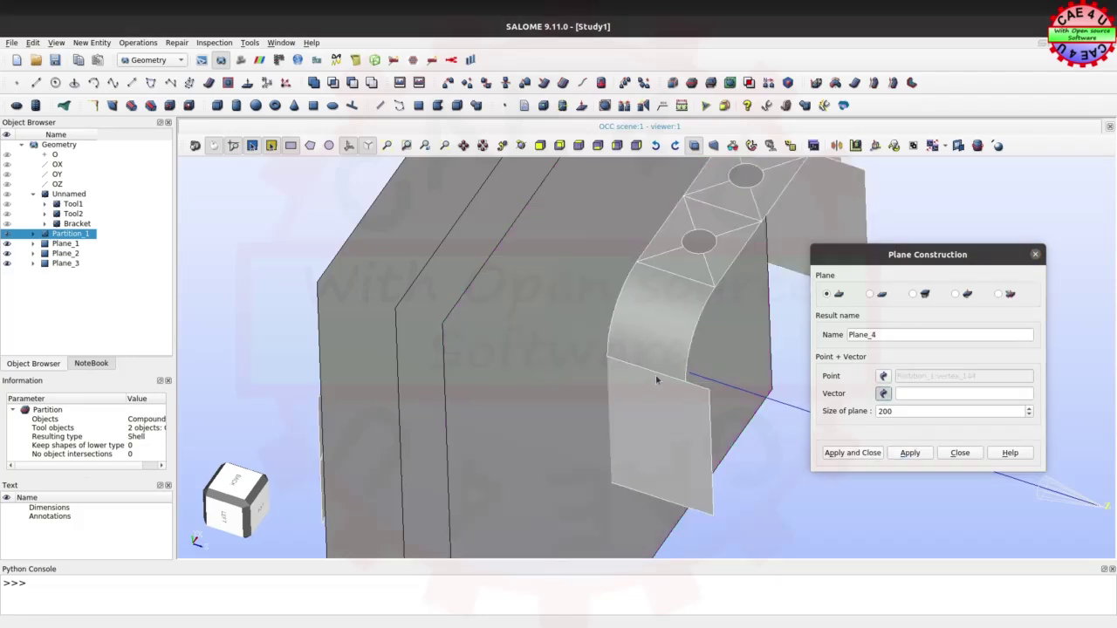
pyautogui.click(663, 376)
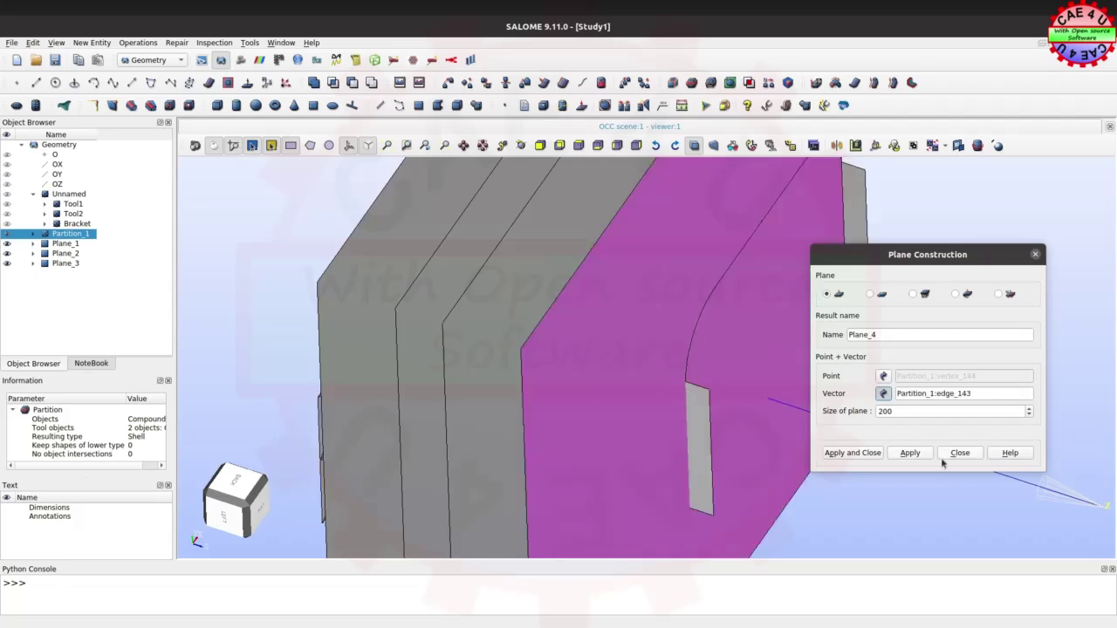
pyautogui.click(910, 453)
pyautogui.scroll(-3, 508, 348)
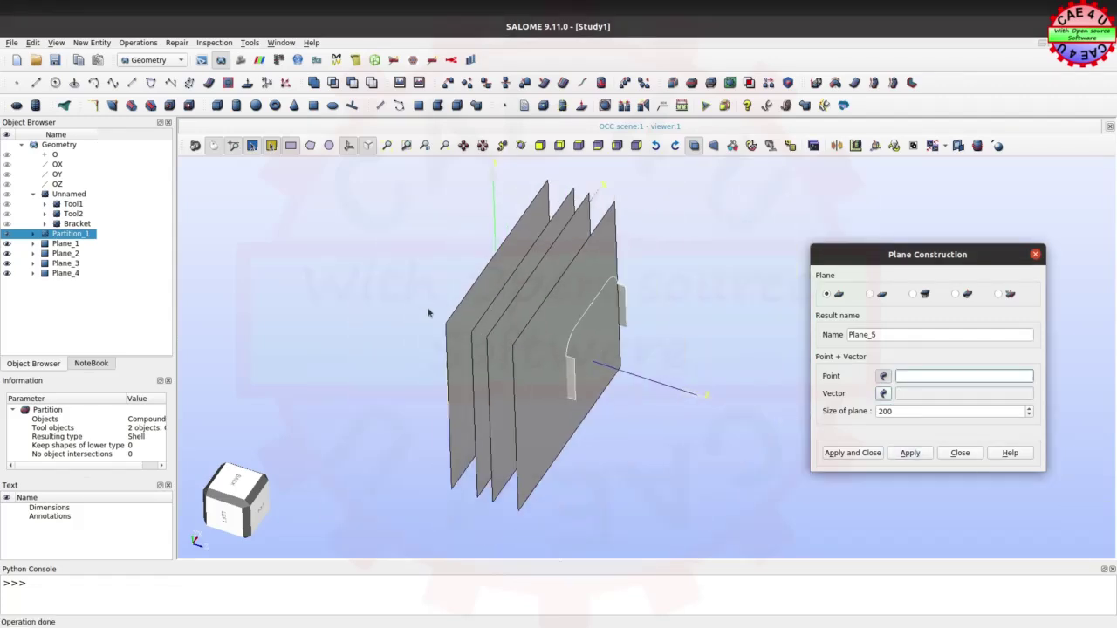
# Create Plane_5, size 500, through vertex_171 along edge_199, then close plane construction.
pyautogui.keyDown('ctrl'); pyautogui.moveTo(424, 311); pyautogui.dragTo(523, 316, button='right'); pyautogui.keyUp('ctrl')
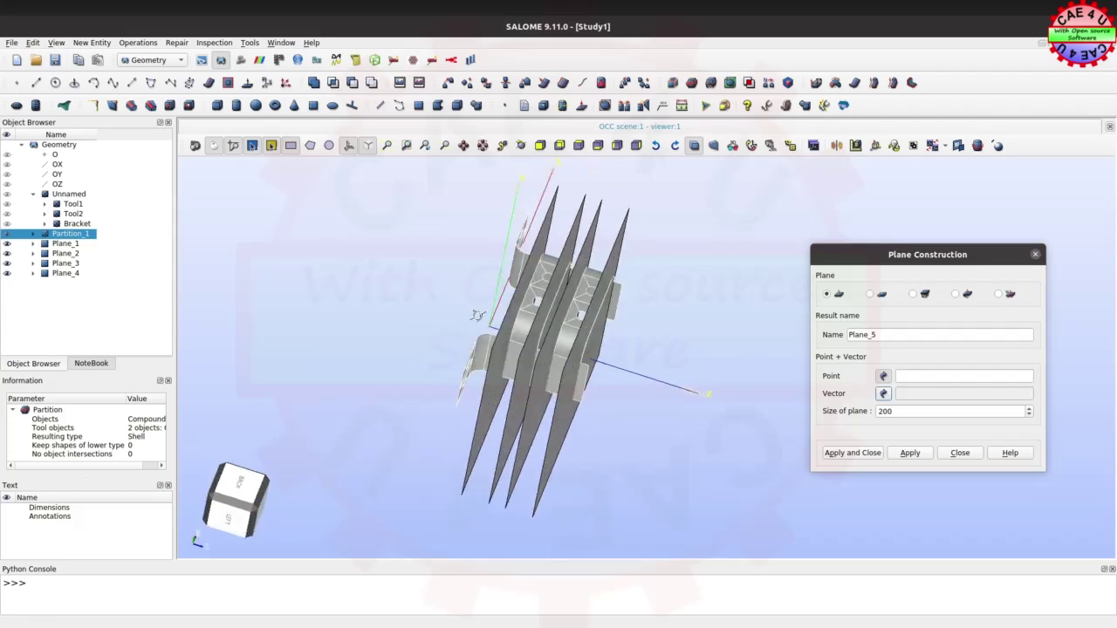
pyautogui.scroll(3, 448, 384)
pyautogui.scroll(2, 451, 373)
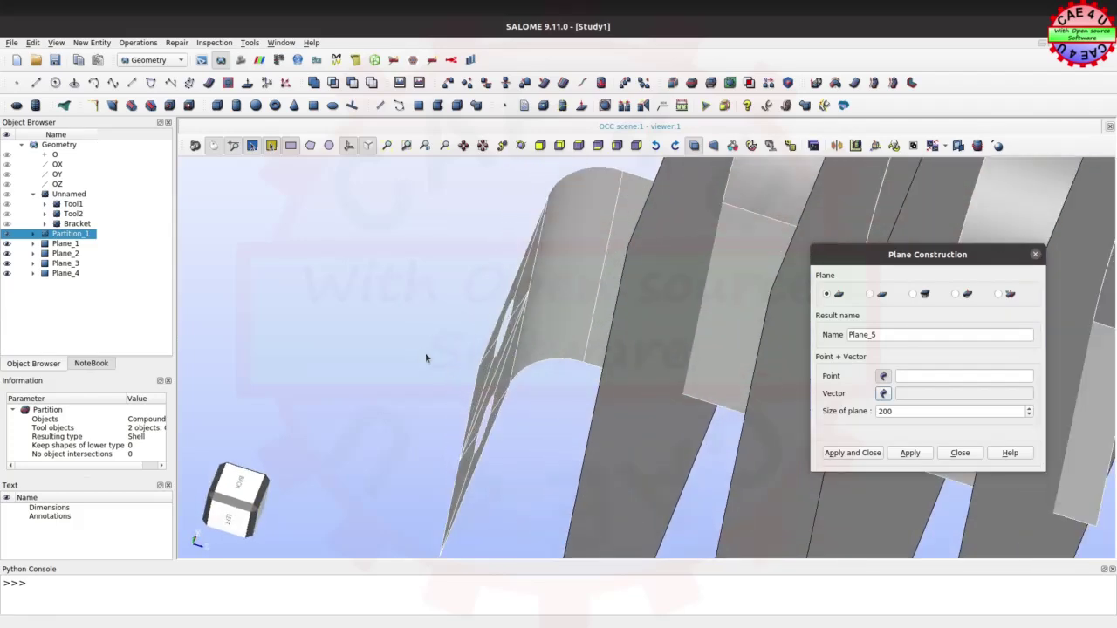
pyautogui.keyDown('ctrl'); pyautogui.moveTo(423, 356); pyautogui.dragTo(408, 304, button='right'); pyautogui.keyUp('ctrl')
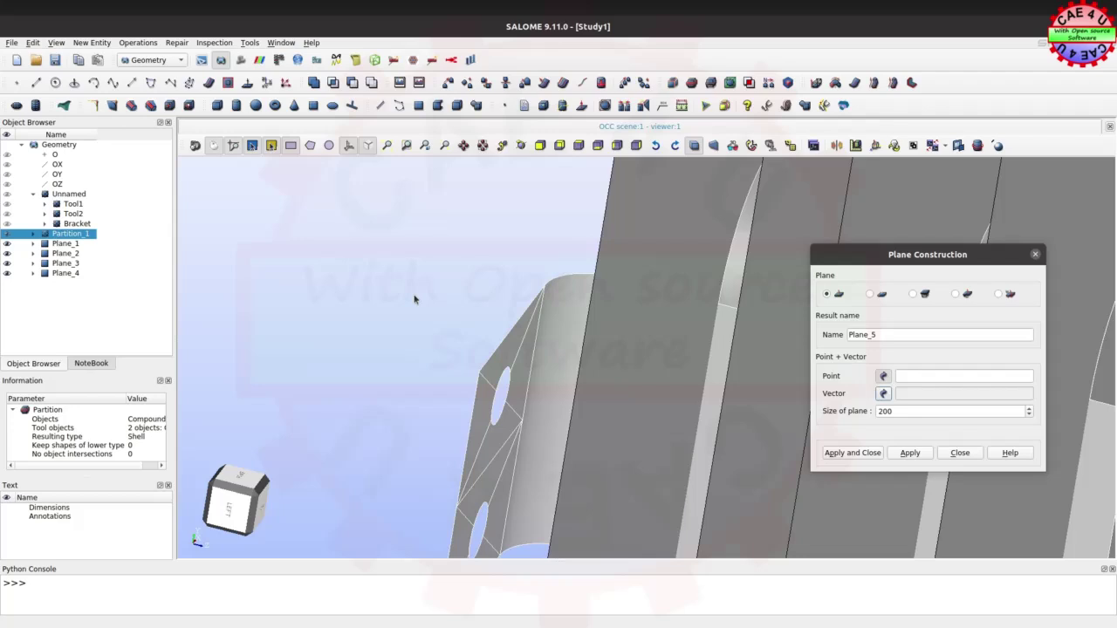
pyautogui.scroll(-4, 412, 331)
pyautogui.scroll(3, 410, 356)
pyautogui.scroll(2, 469, 323)
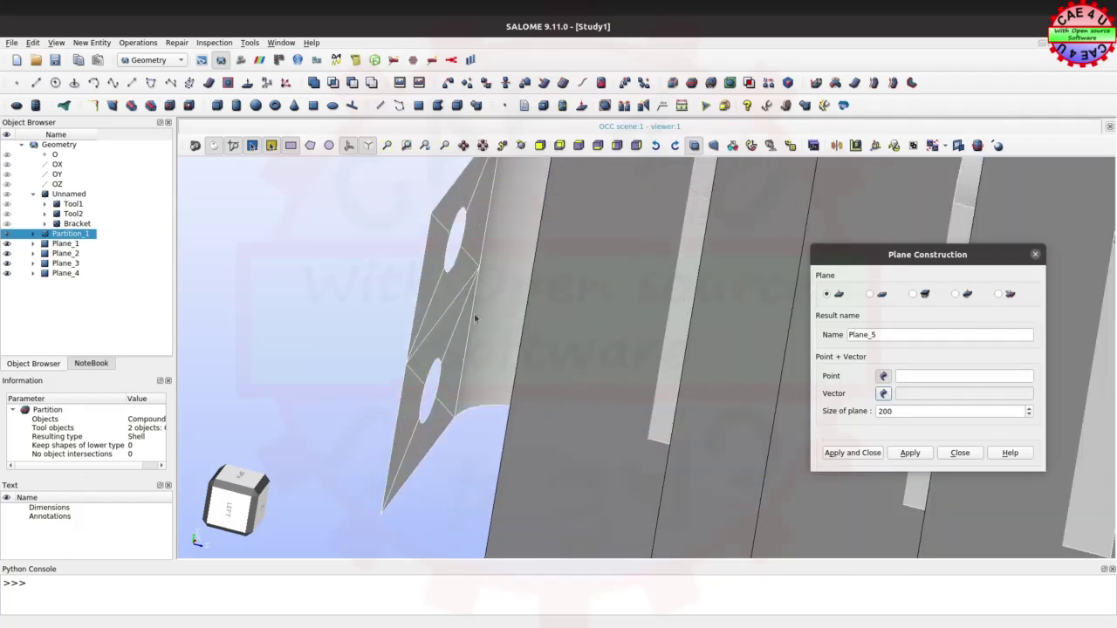
pyautogui.click(480, 270)
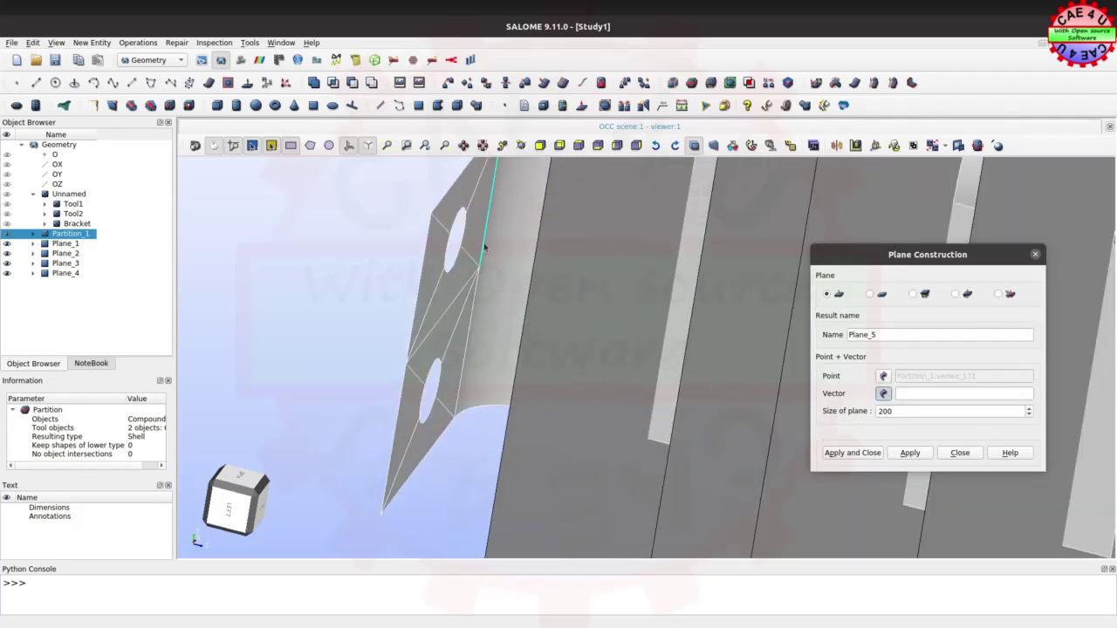
pyautogui.click(885, 411)
pyautogui.doubleClick(884, 411)
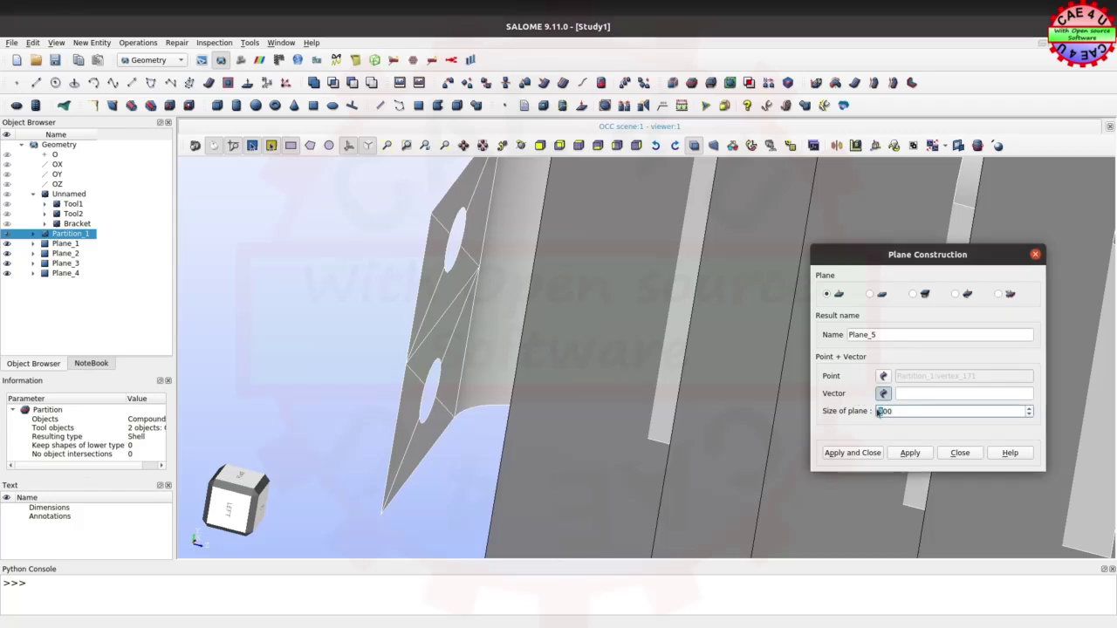
pyautogui.write('500')
pyautogui.click(482, 252)
pyautogui.scroll(-3, 481, 314)
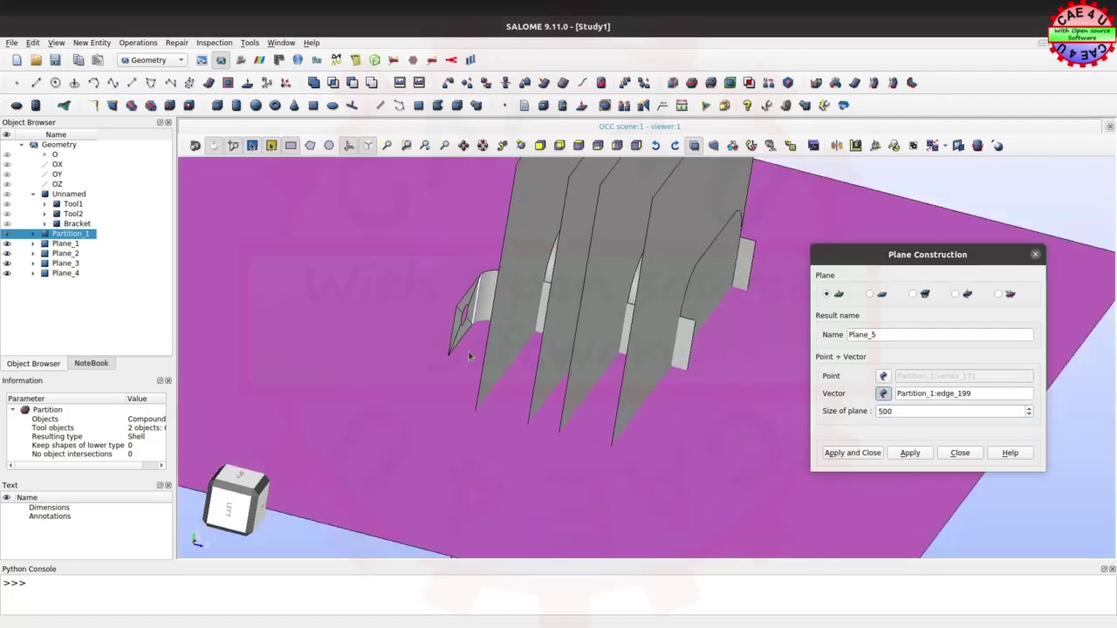
pyautogui.scroll(-3, 467, 349)
pyautogui.click(846, 454)
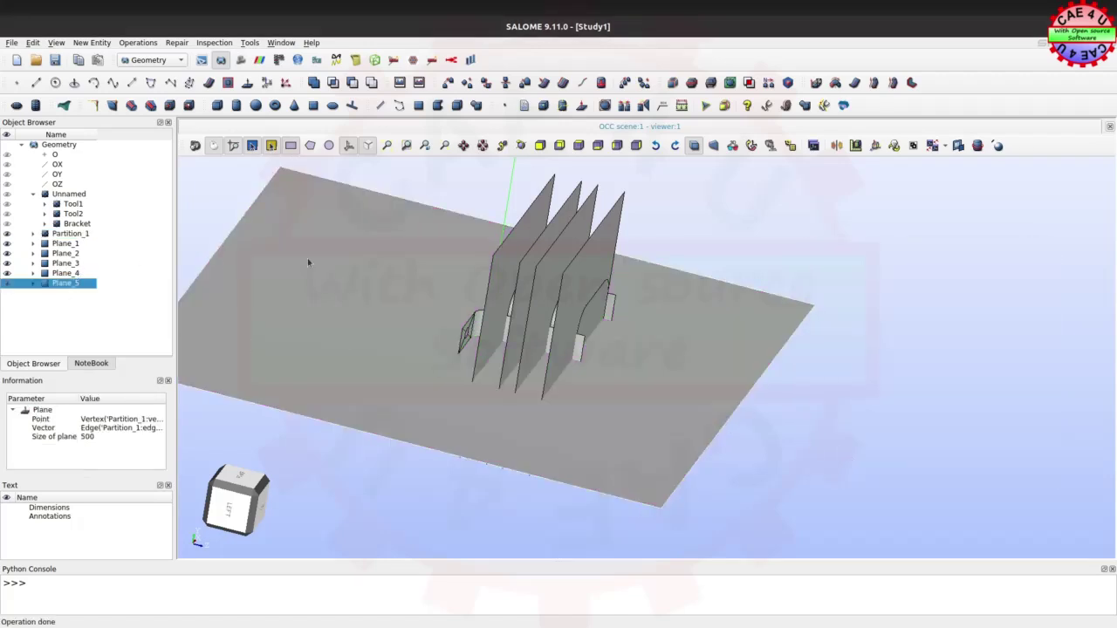
# Clear the selection and select Partition_1 in the object browser.
pyautogui.click(953, 373)
pyautogui.scroll(3, 576, 373)
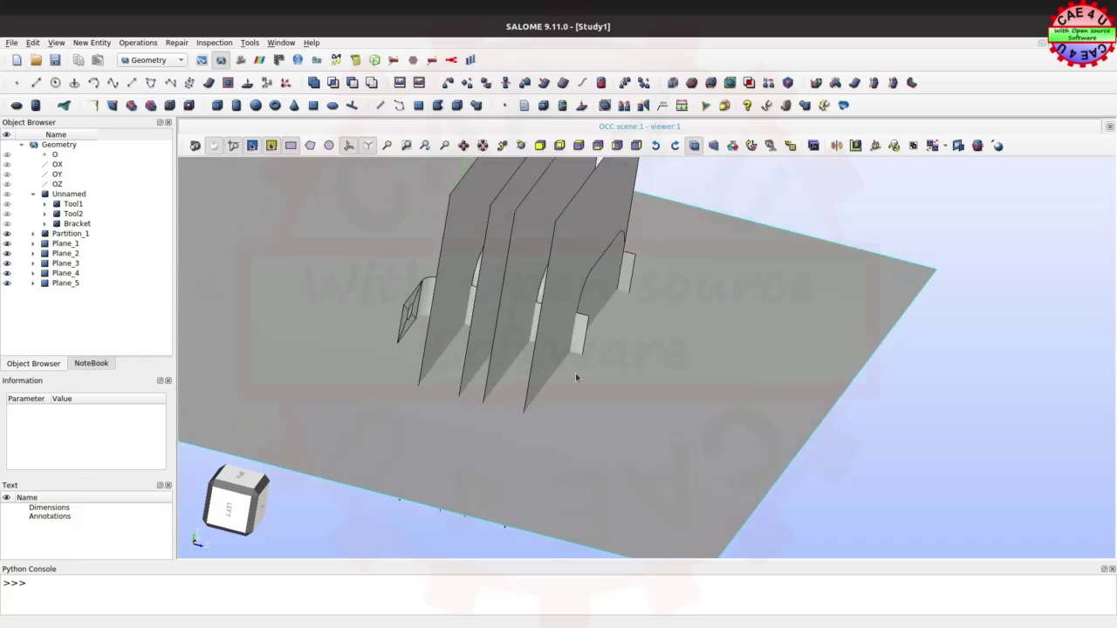
pyautogui.click(63, 234)
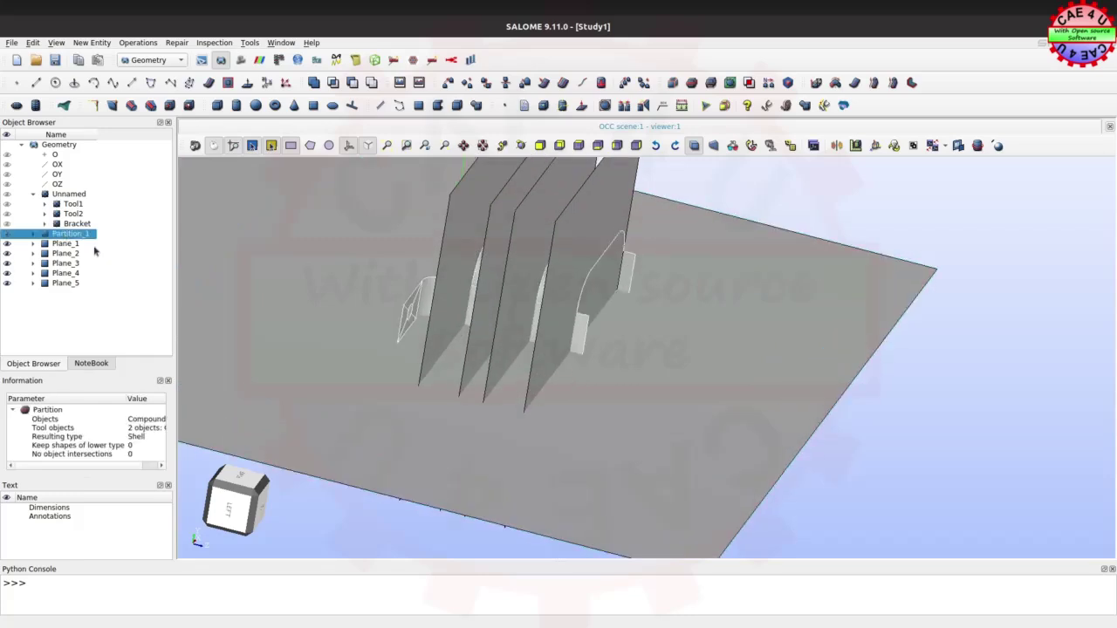
# Partition Partition_1 with Plane_1 through Plane_5 as tool objects, creating Partition_2.
pyautogui.click(691, 83)
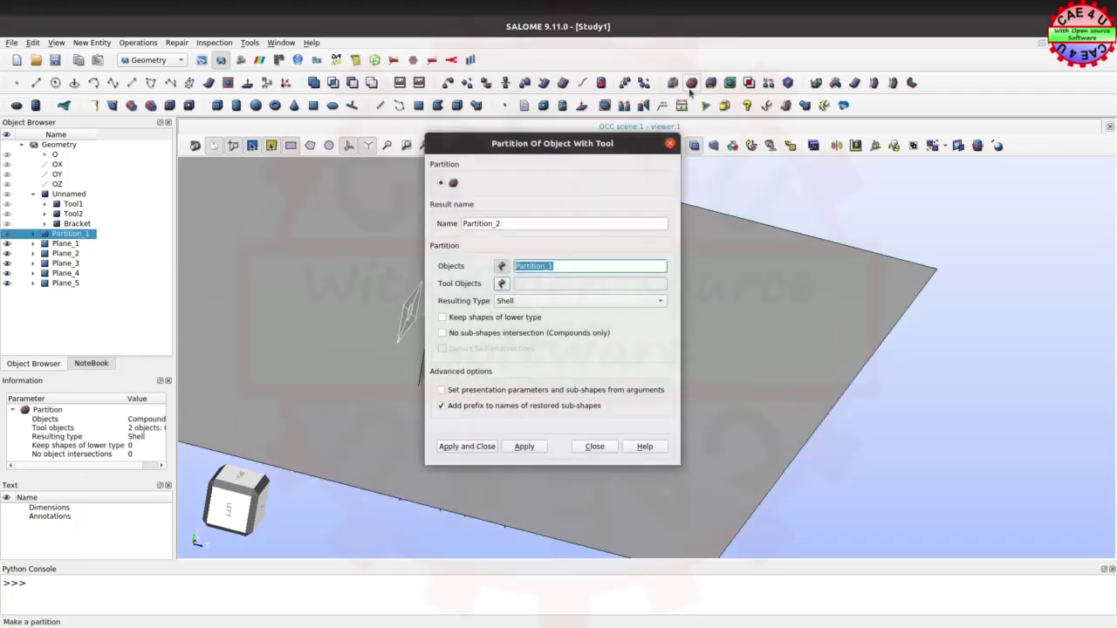
pyautogui.click(502, 284)
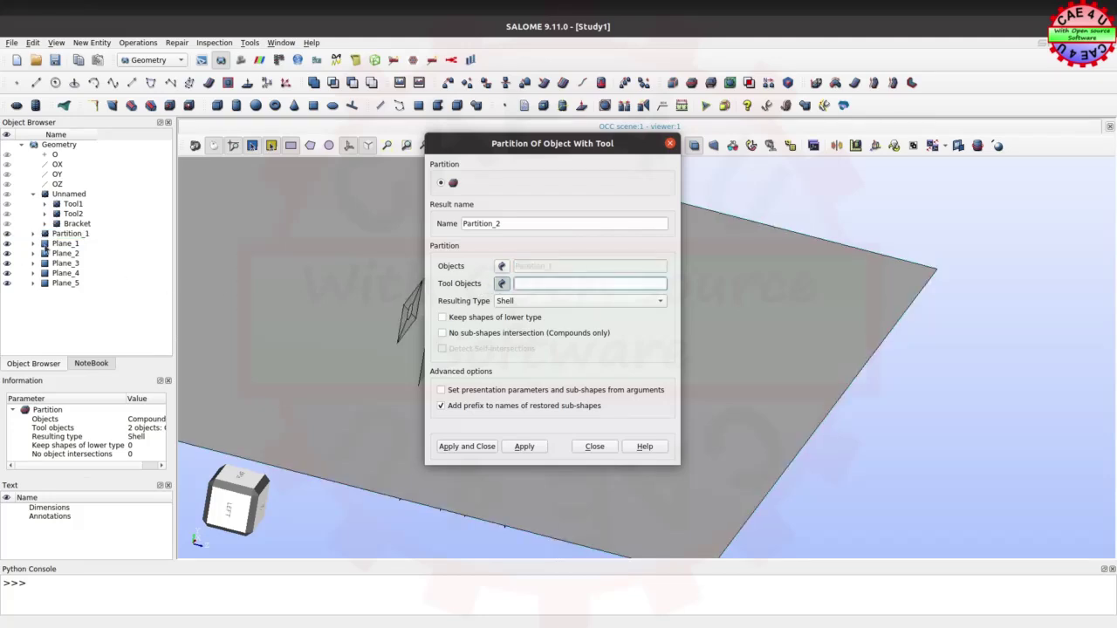
pyautogui.click(68, 246)
pyautogui.keyDown('shift'); pyautogui.click(70, 283); pyautogui.keyUp('shift')
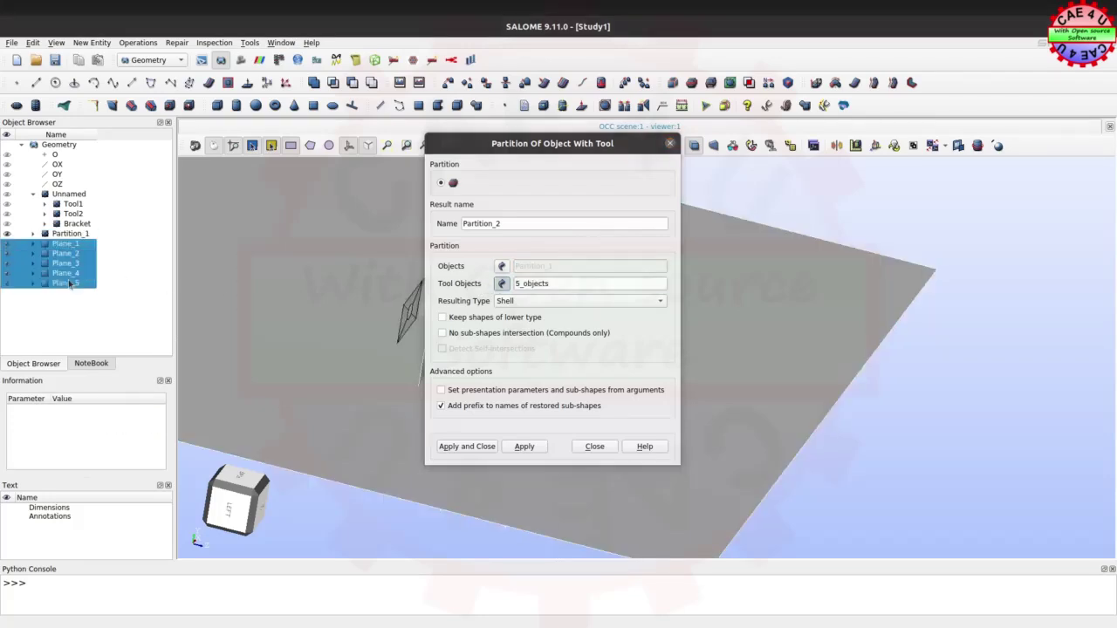
pyautogui.click(472, 447)
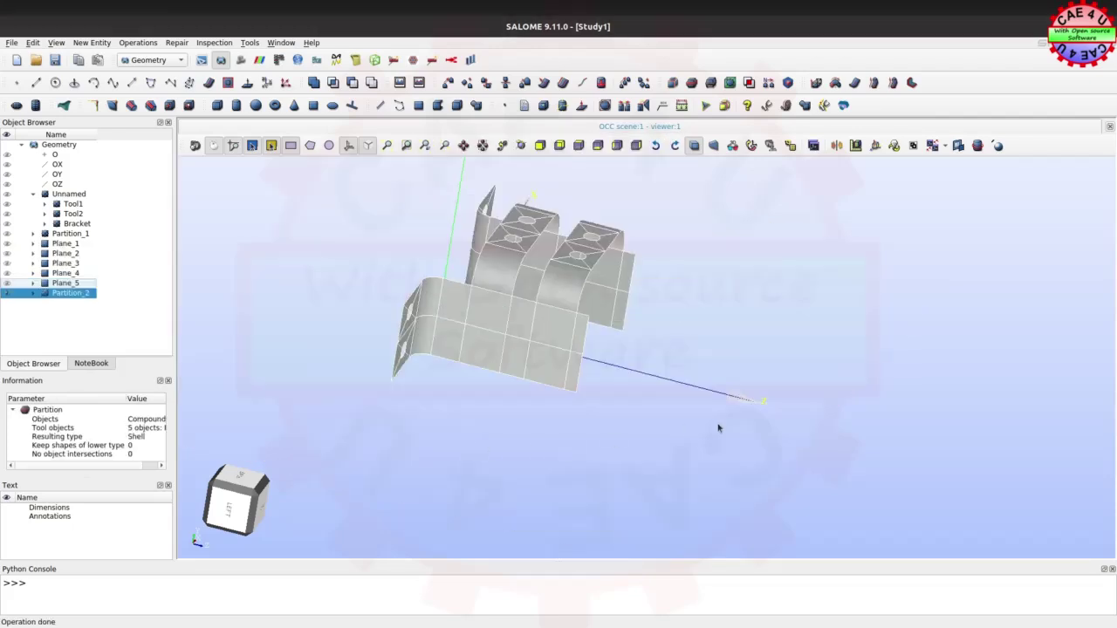
# Orbit and zoom around Partition_2 to inspect the finely divided shell.
pyautogui.scroll(-3, 718, 428)
pyautogui.keyDown('ctrl'); pyautogui.moveTo(541, 273); pyautogui.dragTo(447, 271, button='right'); pyautogui.keyUp('ctrl')
pyautogui.scroll(3, 632, 319)
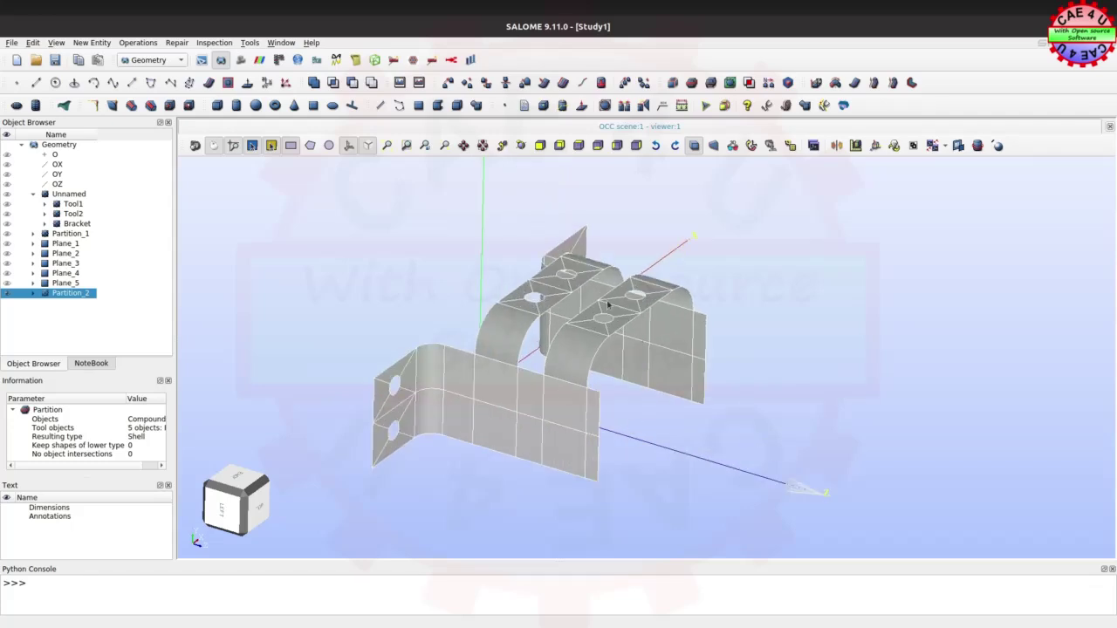
pyautogui.moveTo(639, 441)
pyautogui.keyDown('ctrl'); pyautogui.mouseDown(button='right')
pyautogui.moveTo(326, 511)
pyautogui.moveTo(638, 427)
pyautogui.moveTo(611, 424)
pyautogui.mouseUp(button='right'); pyautogui.keyUp('ctrl')
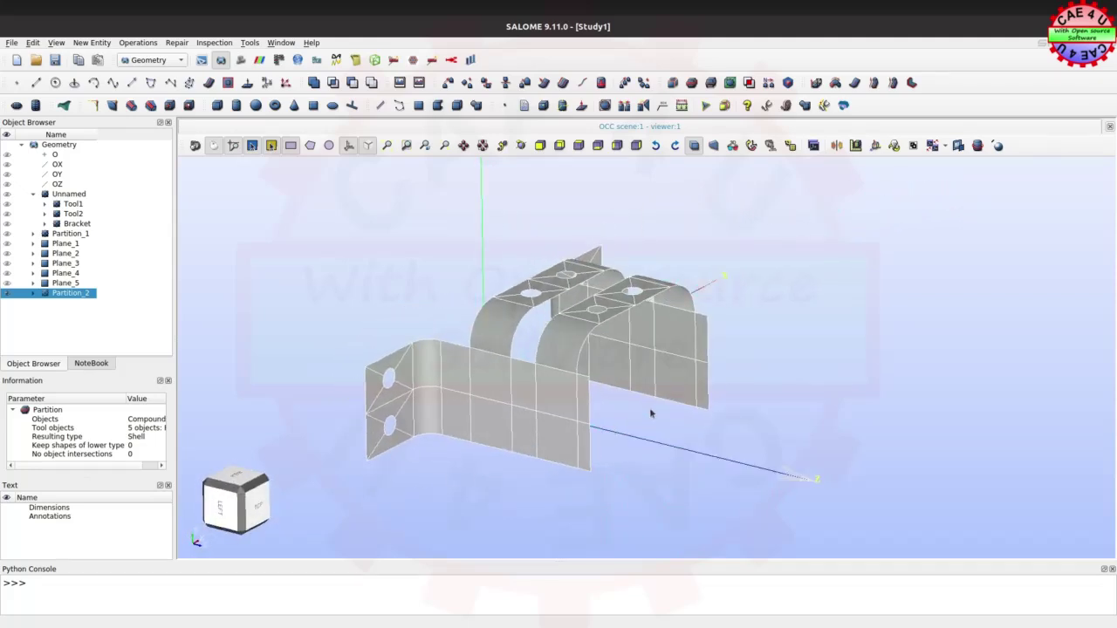
pyautogui.scroll(-3, 623, 439)
pyautogui.scroll(2, 600, 444)
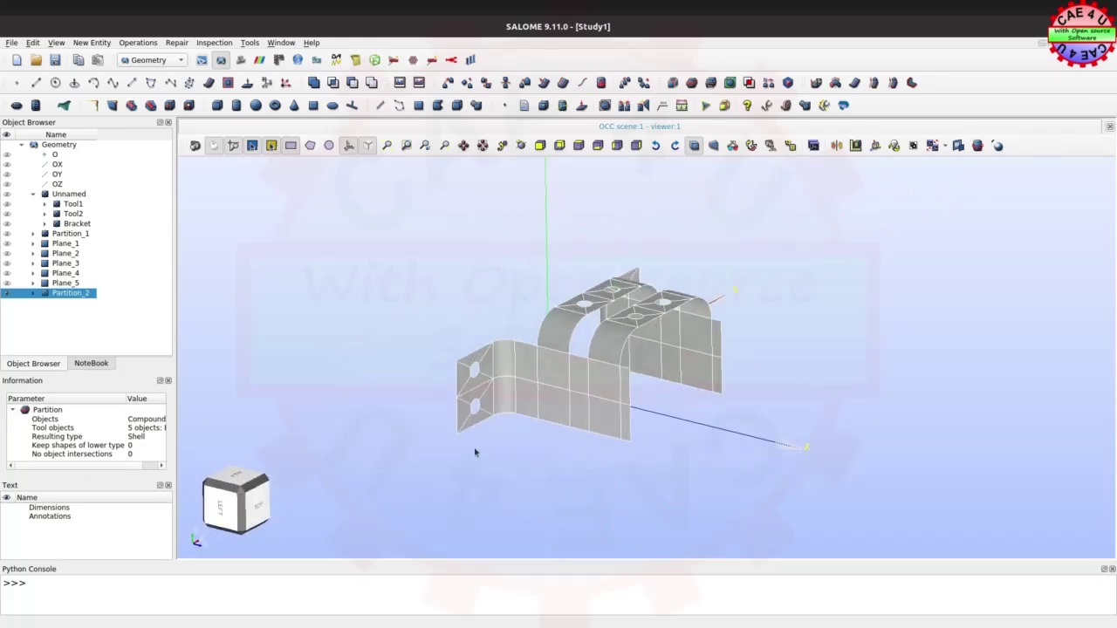
pyautogui.keyDown('ctrl'); pyautogui.moveTo(474, 460); pyautogui.dragTo(415, 464, button='right'); pyautogui.keyUp('ctrl')
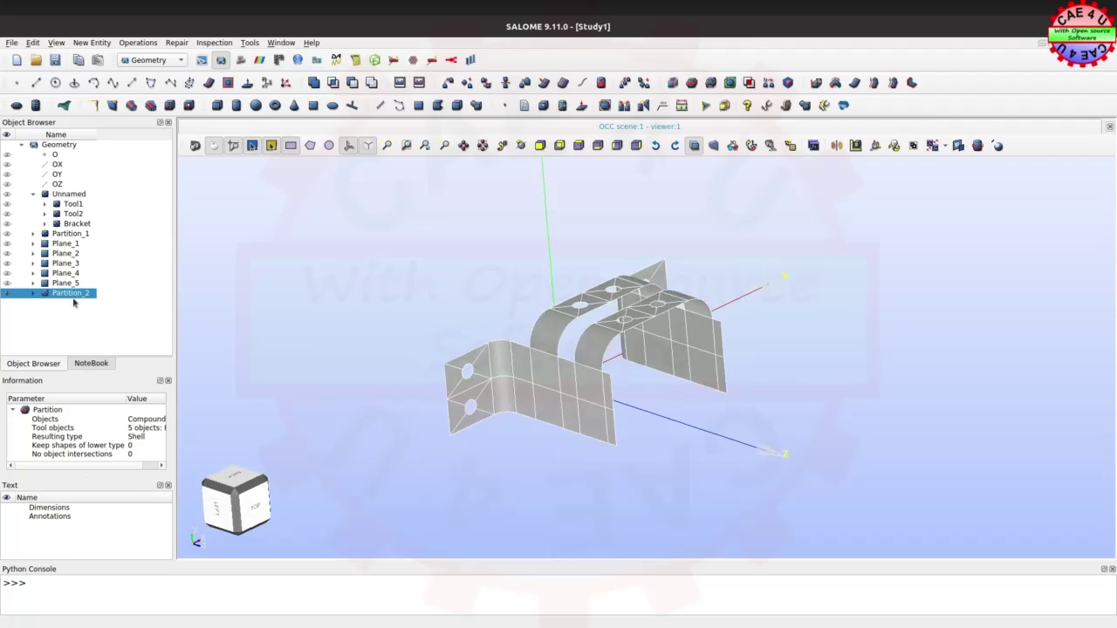
# Rename Partition_2 to Bracket in the object browser and select it.
pyautogui.rightClick(74, 300)
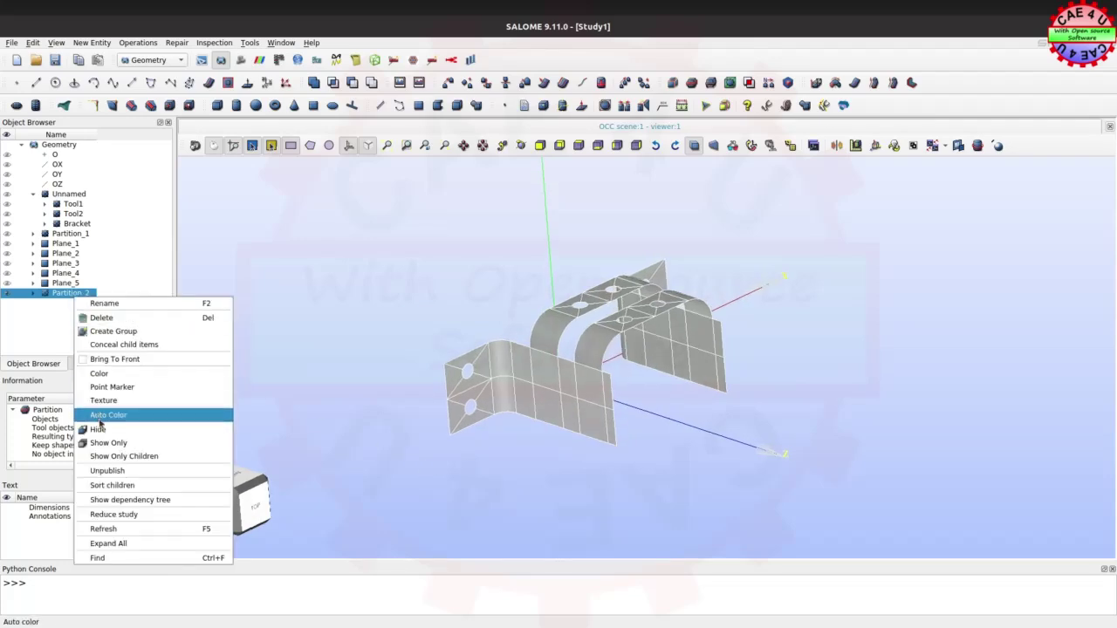
pyautogui.click(124, 304)
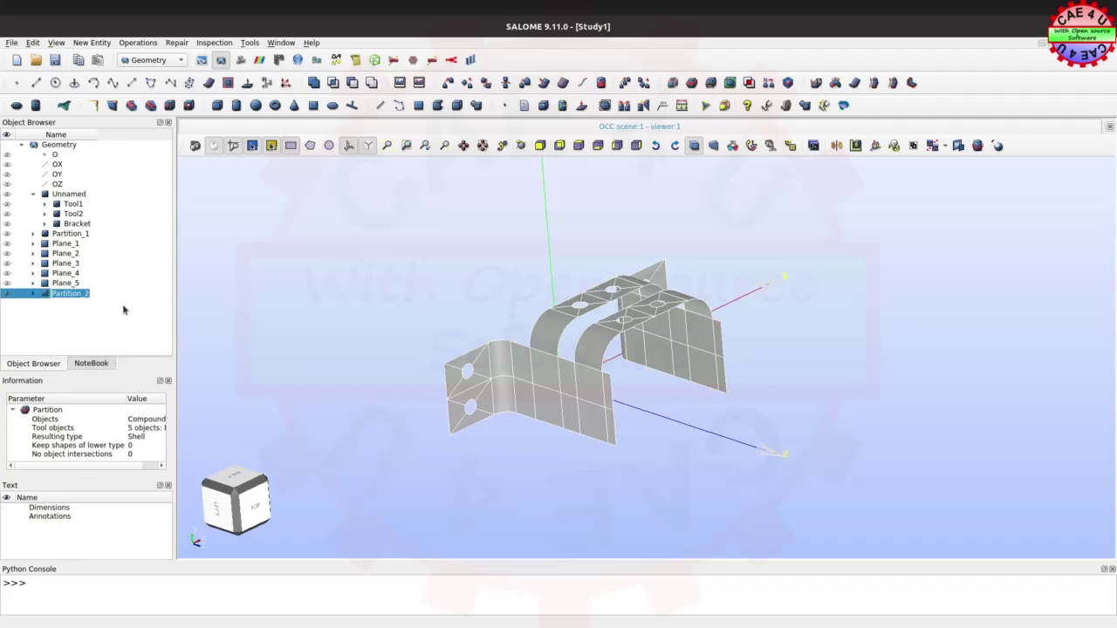
pyautogui.write('Brackett')
pyautogui.click(248, 301)
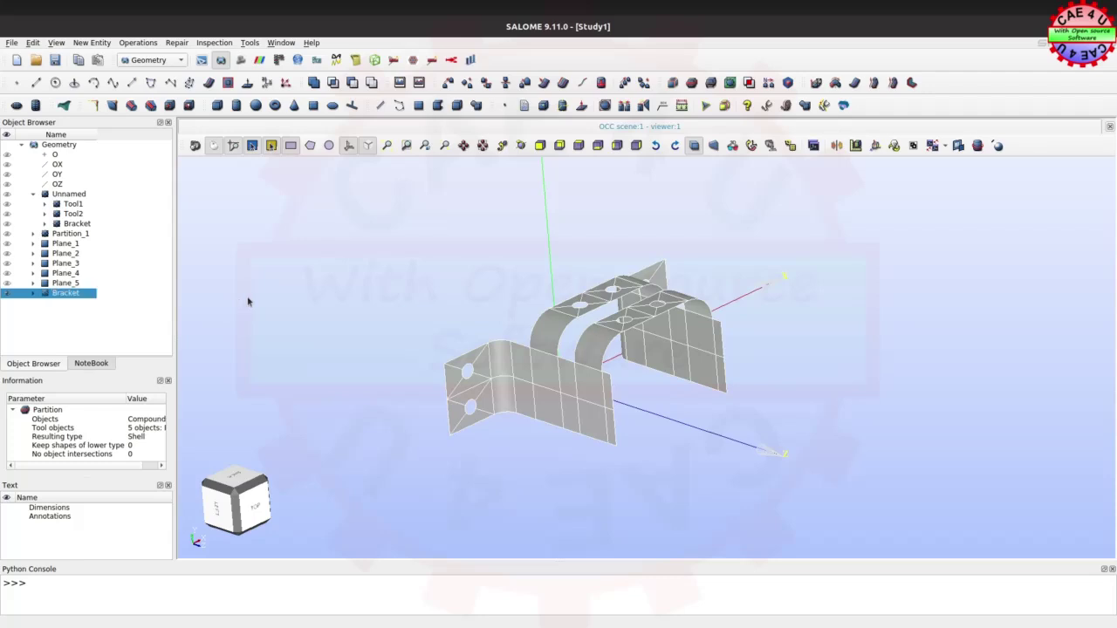
pyautogui.click(65, 294)
# Create a face group named Bracket holding every face of the Bracket shape.
pyautogui.rightClick(66, 295)
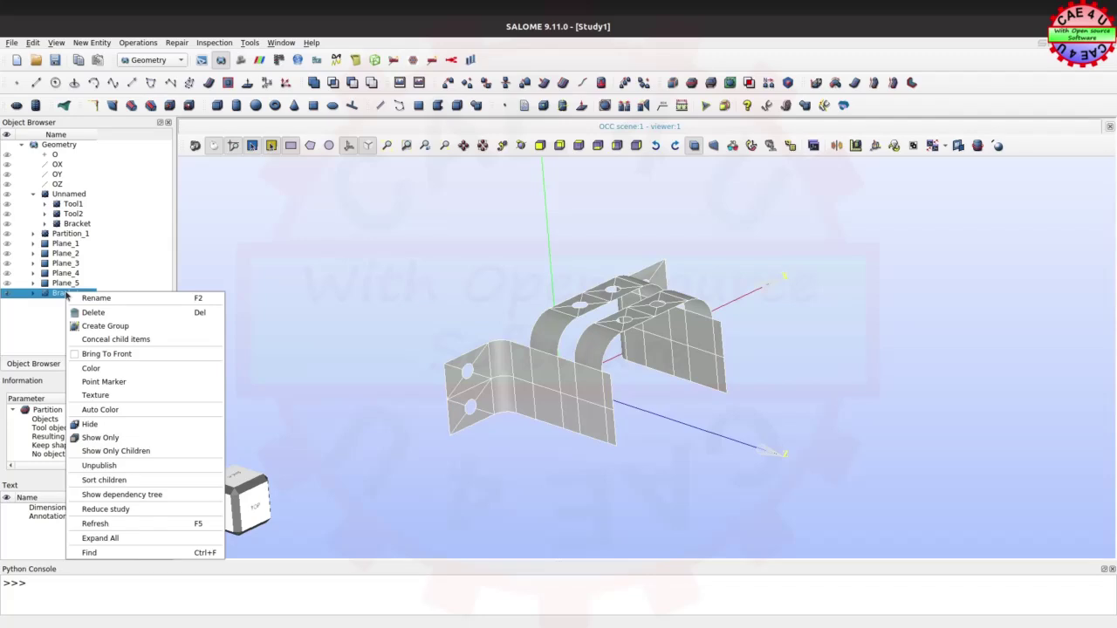
pyautogui.click(98, 326)
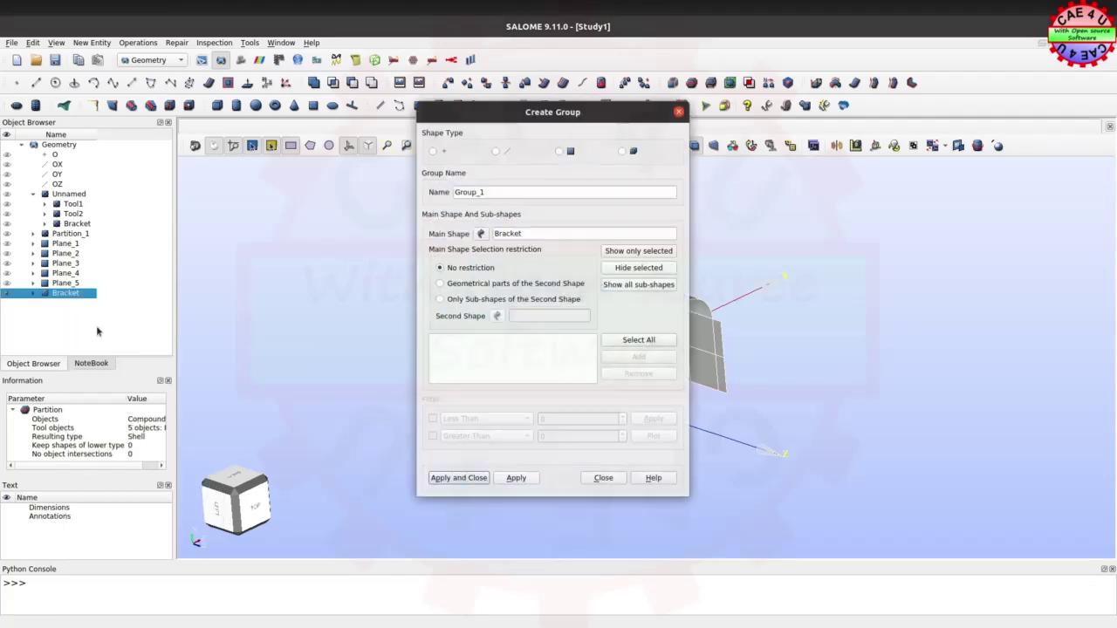
pyautogui.moveTo(493, 123); pyautogui.dragTo(176, 126)
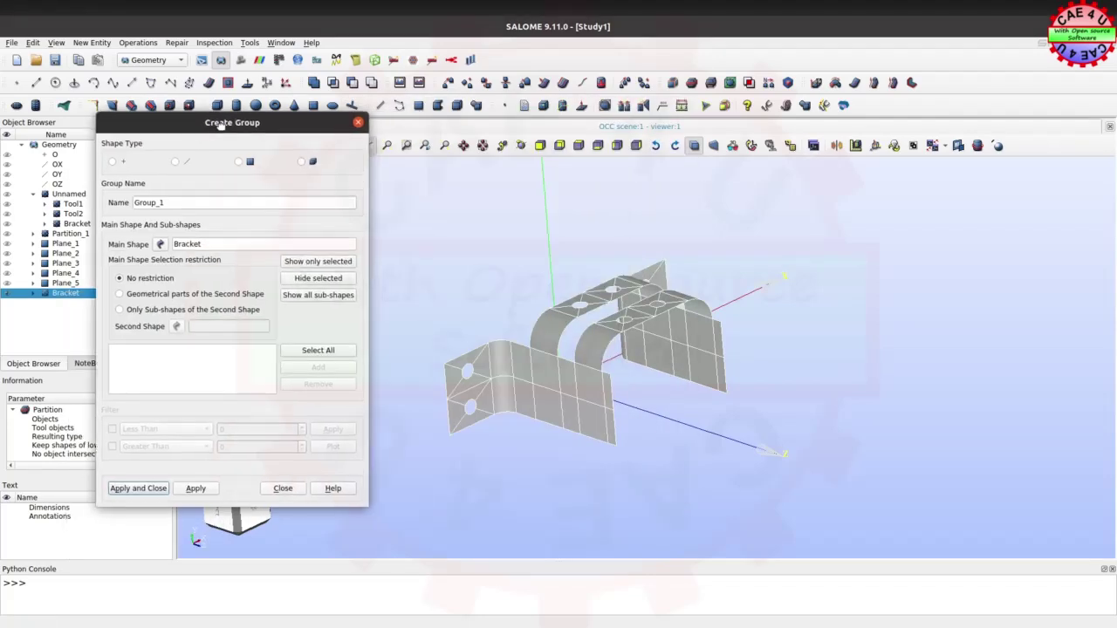
pyautogui.click(238, 162)
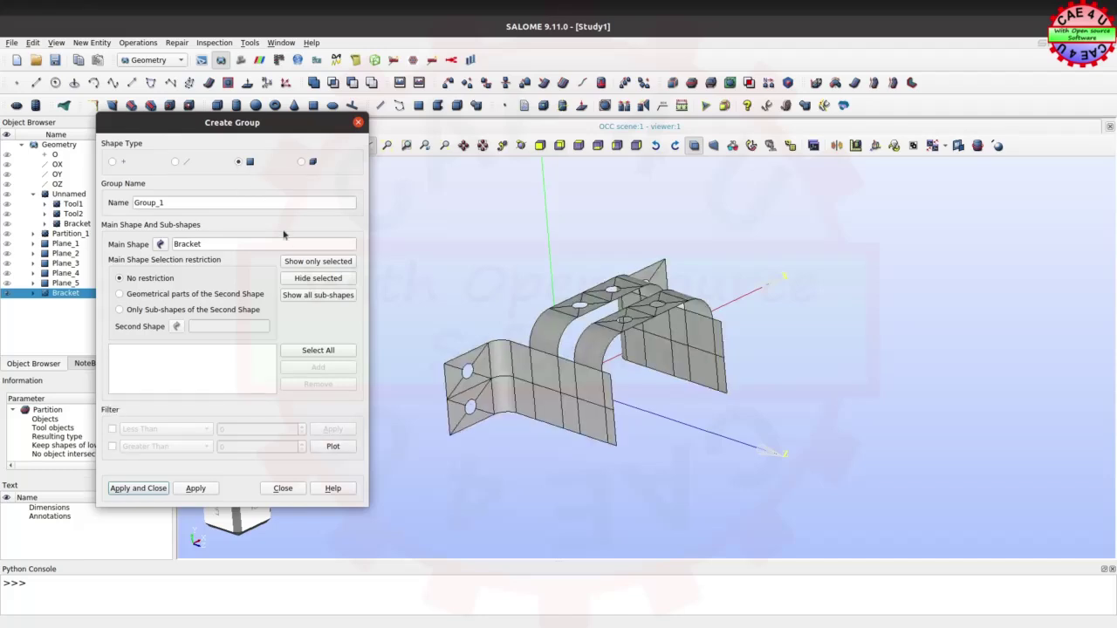
pyautogui.click(325, 349)
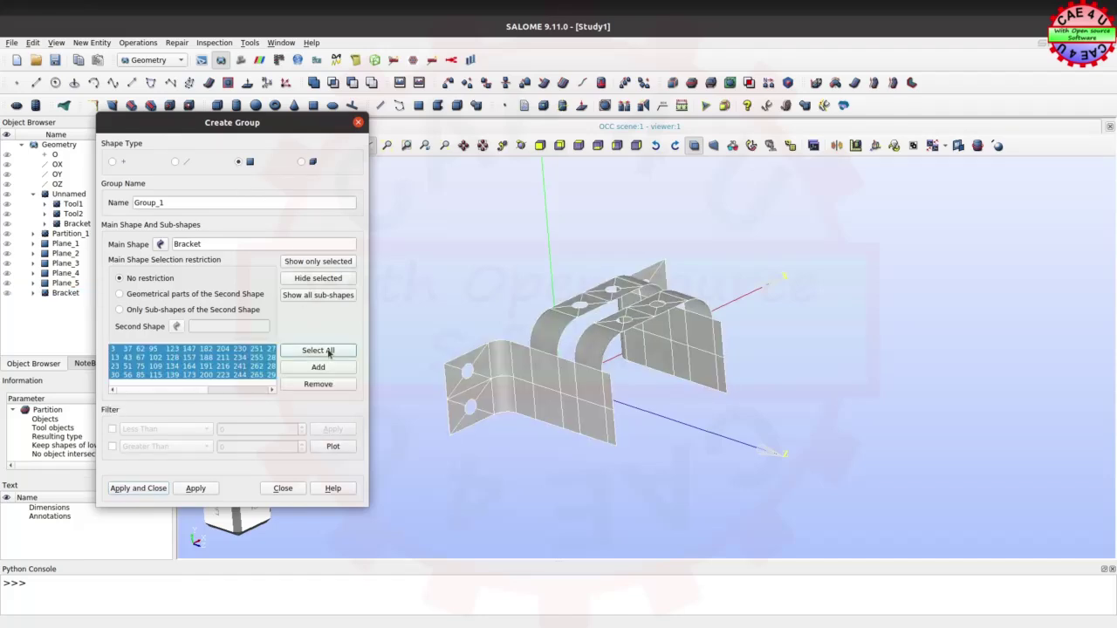
pyautogui.doubleClick(146, 202)
pyautogui.write('Bracket')
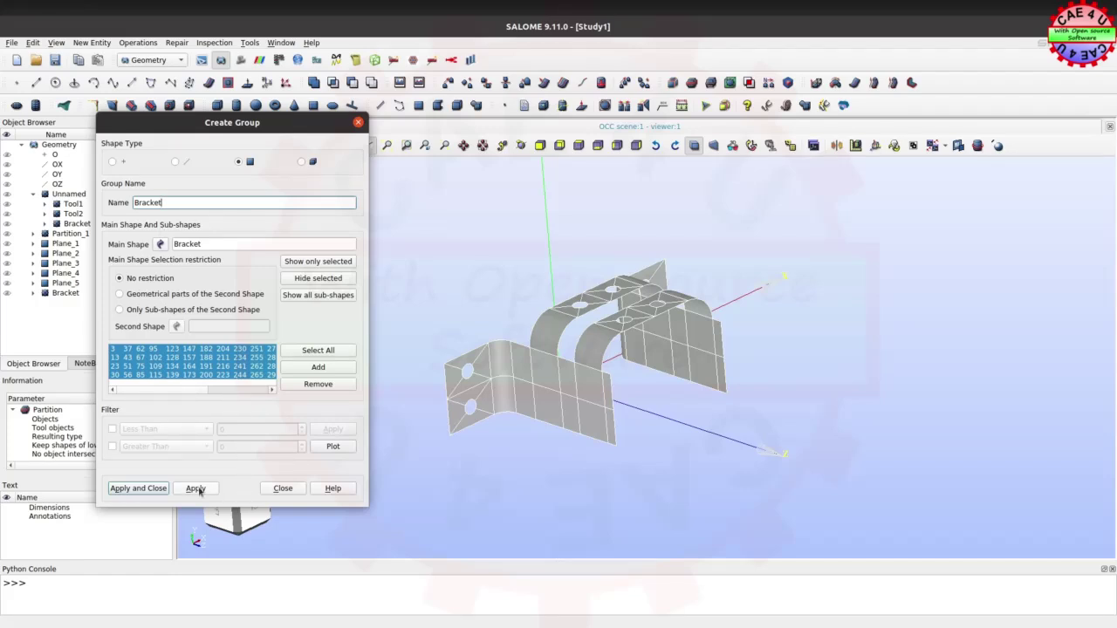
pyautogui.click(195, 489)
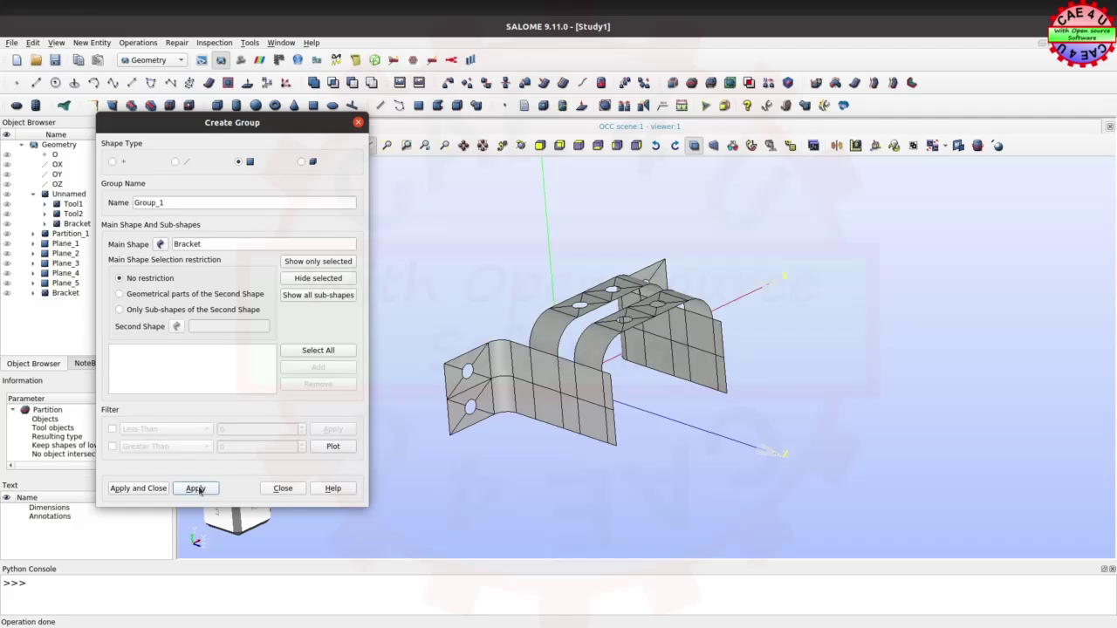
pyautogui.moveTo(174, 127); pyautogui.dragTo(221, 137)
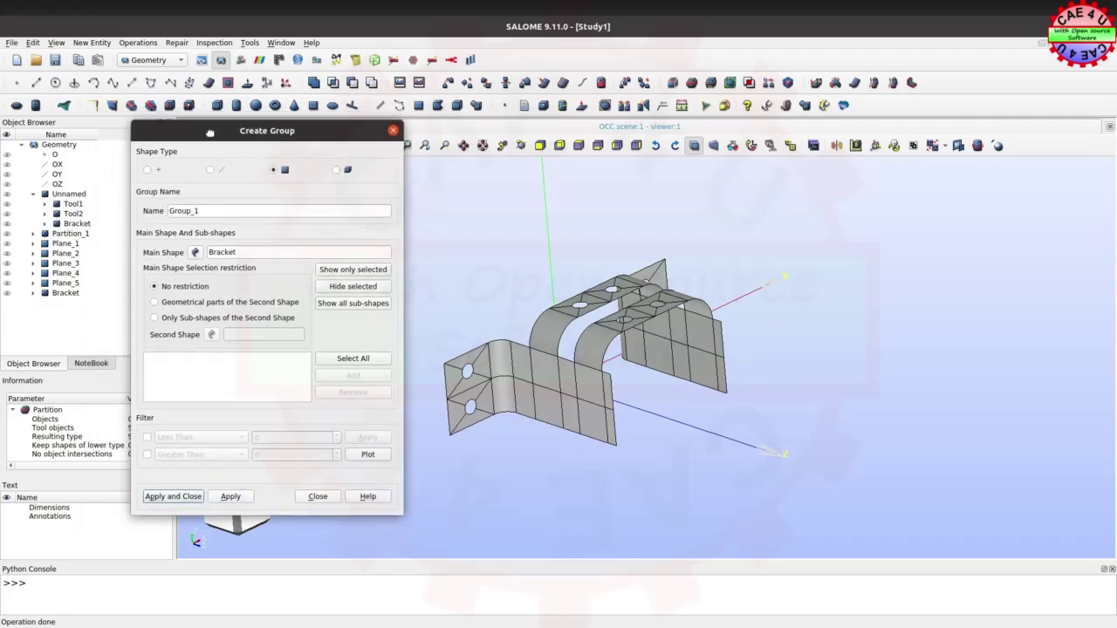
# Set the new group's shape type to edges and view the bracket from the top, zoomed to fit.
pyautogui.click(223, 172)
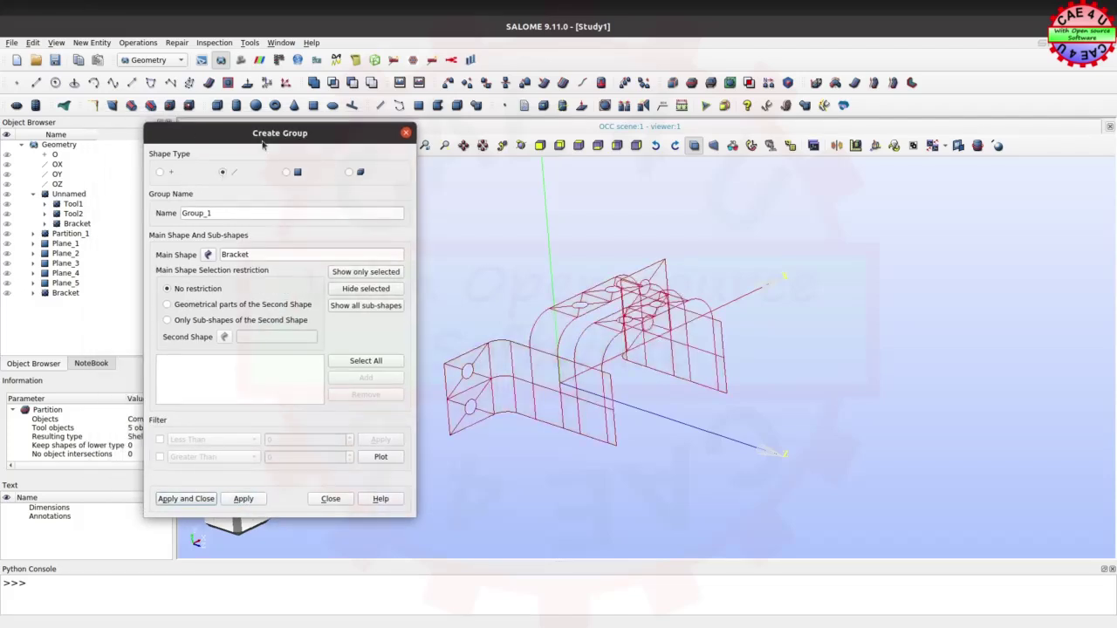
pyautogui.moveTo(264, 136); pyautogui.dragTo(927, 189)
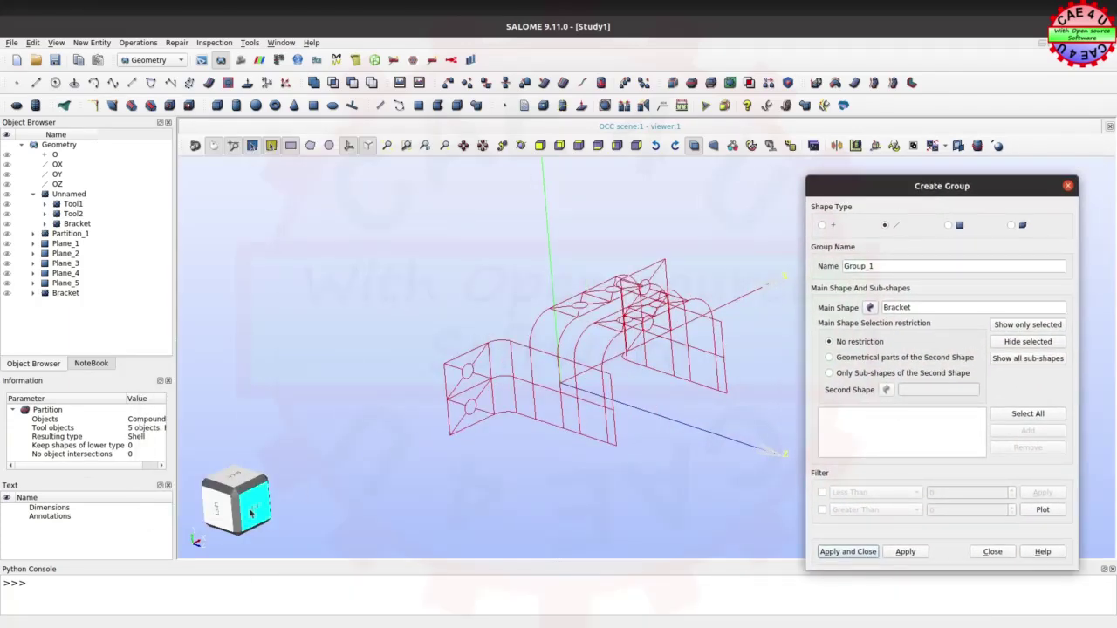
pyautogui.click(234, 478)
pyautogui.scroll(-2, 337, 381)
pyautogui.scroll(-1, 337, 382)
pyautogui.scroll(-2, 416, 443)
pyautogui.scroll(-2, 459, 392)
pyautogui.scroll(1, 459, 392)
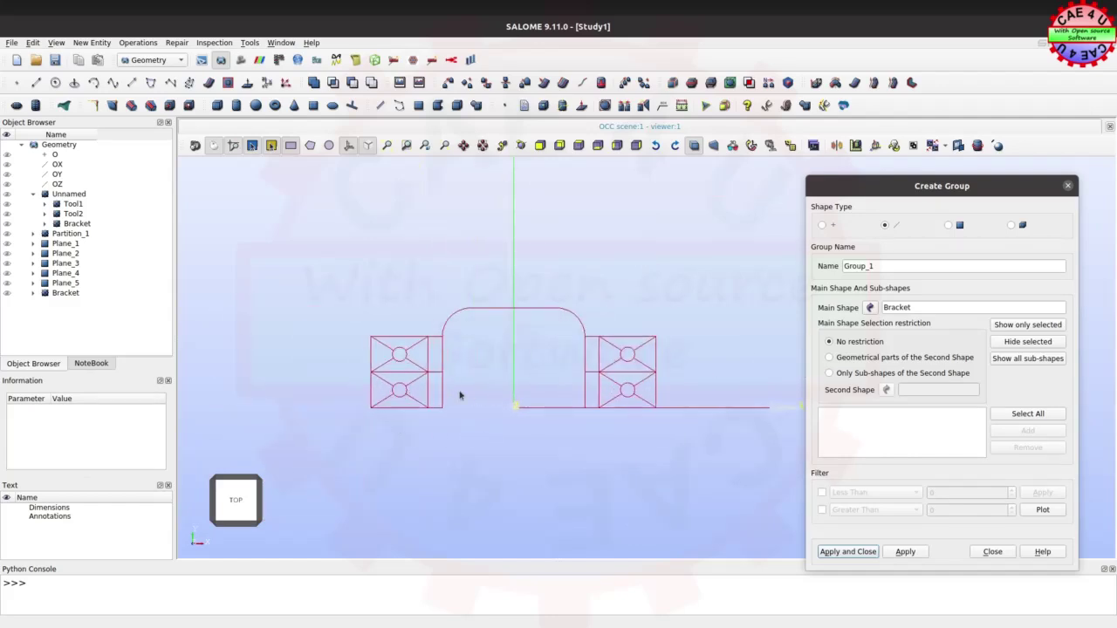
pyautogui.scroll(1, 385, 330)
pyautogui.scroll(-1, 504, 393)
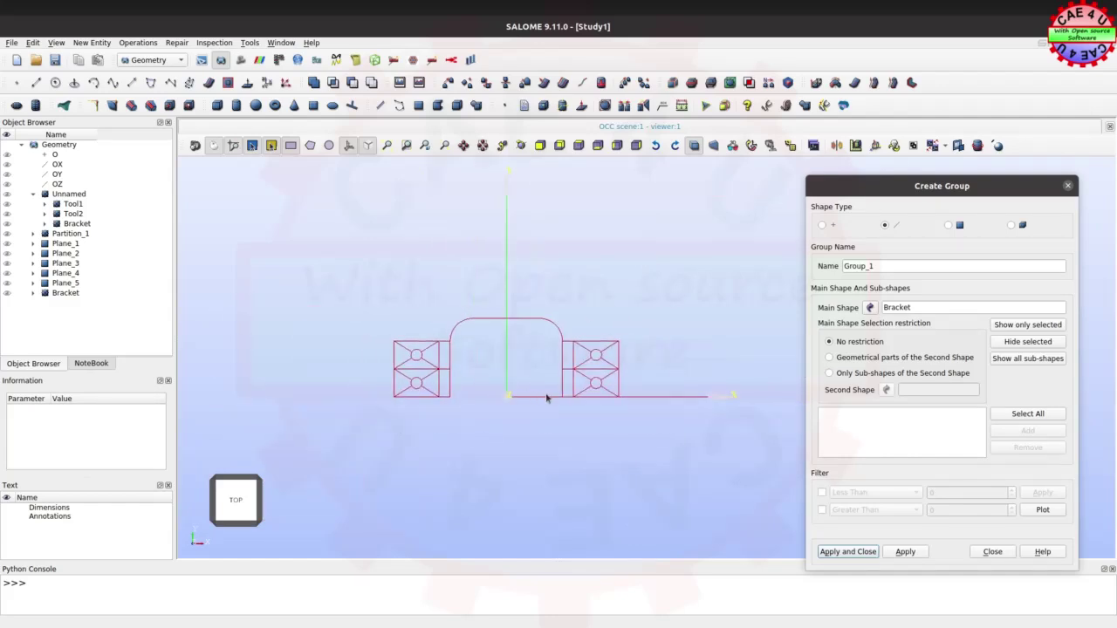
pyautogui.scroll(2, 546, 398)
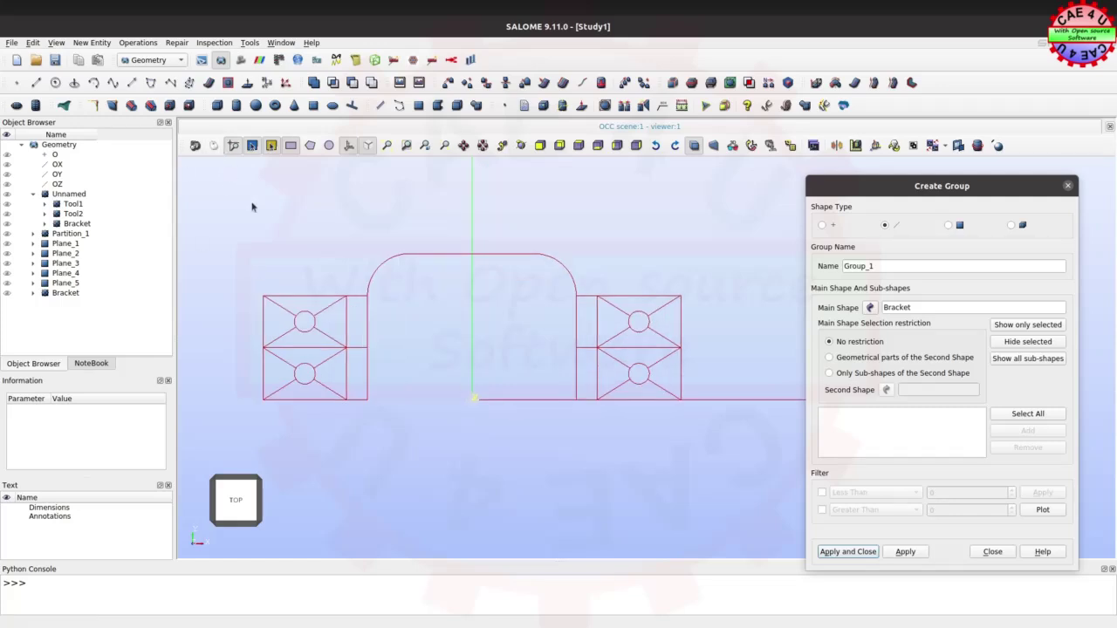
pyautogui.scroll(1, 363, 366)
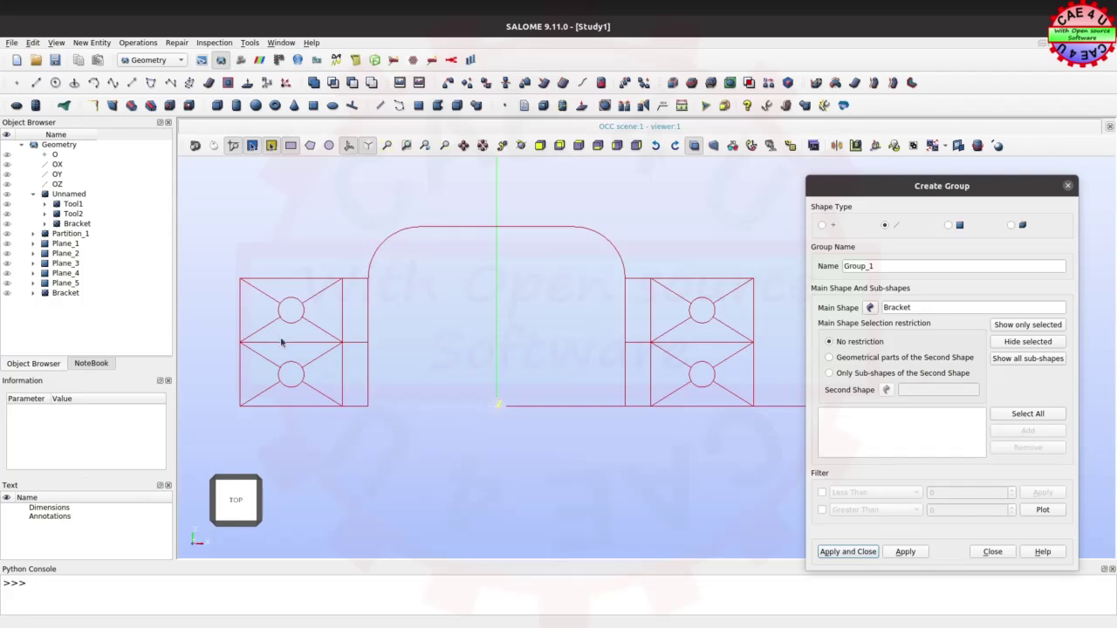
# Create edge group Fix1 from the upper-left hole's edges, including 195, 203, 193 and 179.
pyautogui.click(300, 319)
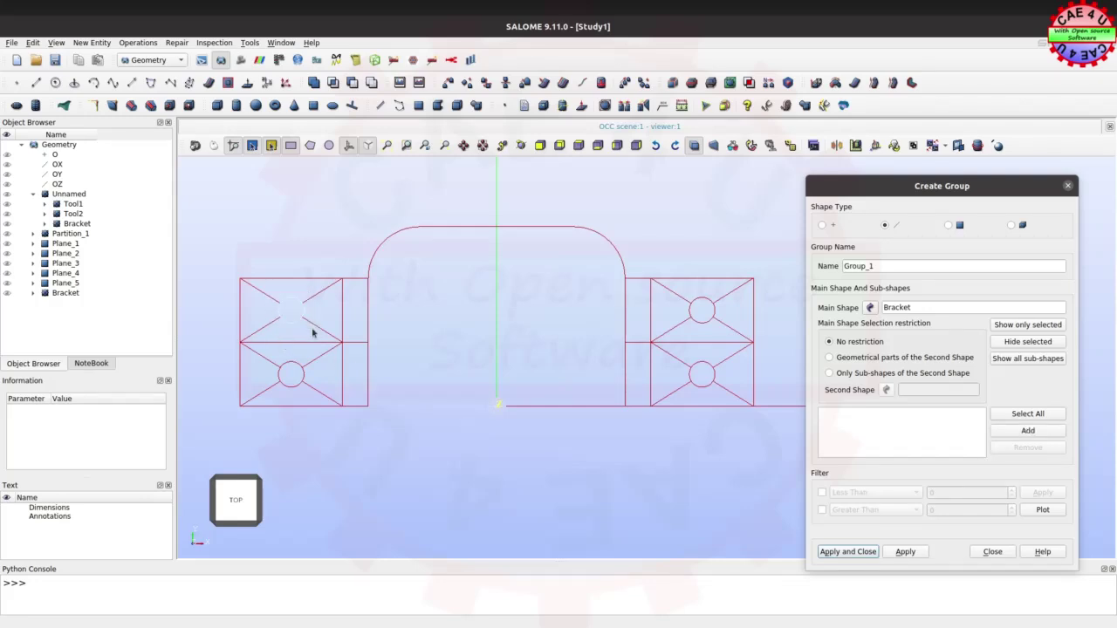
pyautogui.click(1030, 431)
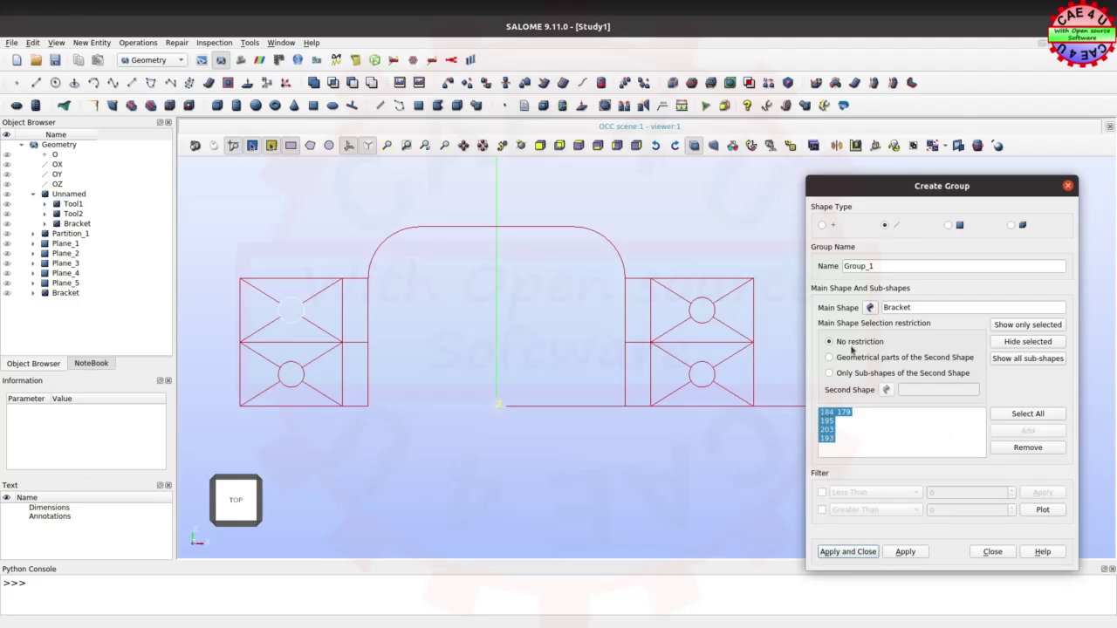
pyautogui.click(827, 422)
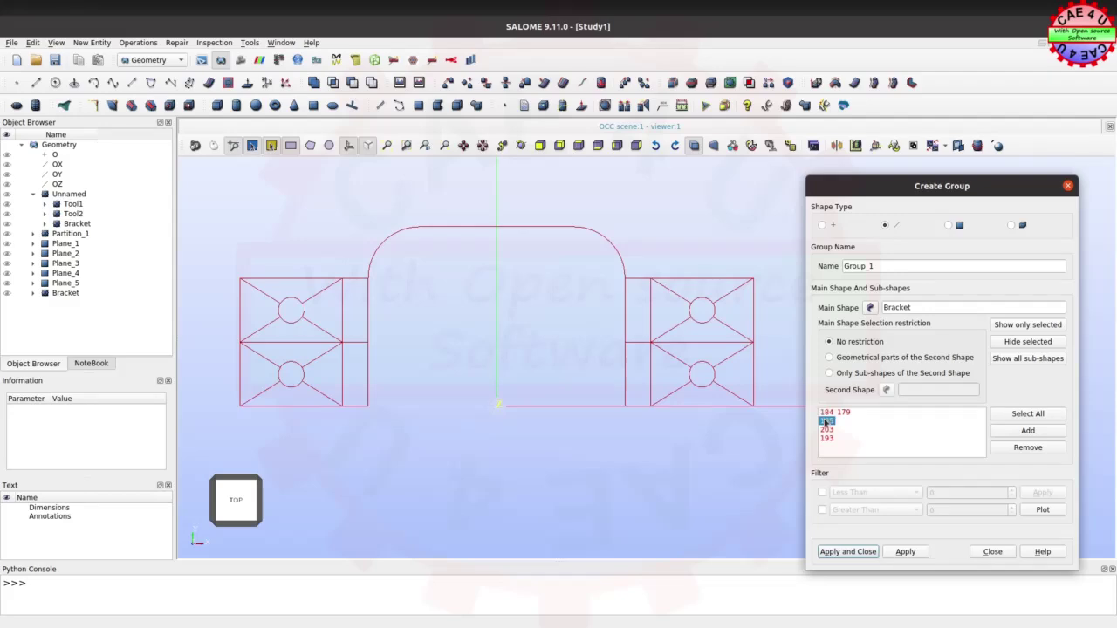
pyautogui.click(827, 430)
pyautogui.click(827, 438)
pyautogui.click(844, 413)
pyautogui.moveTo(875, 266); pyautogui.dragTo(836, 269)
pyautogui.write('Fix1')
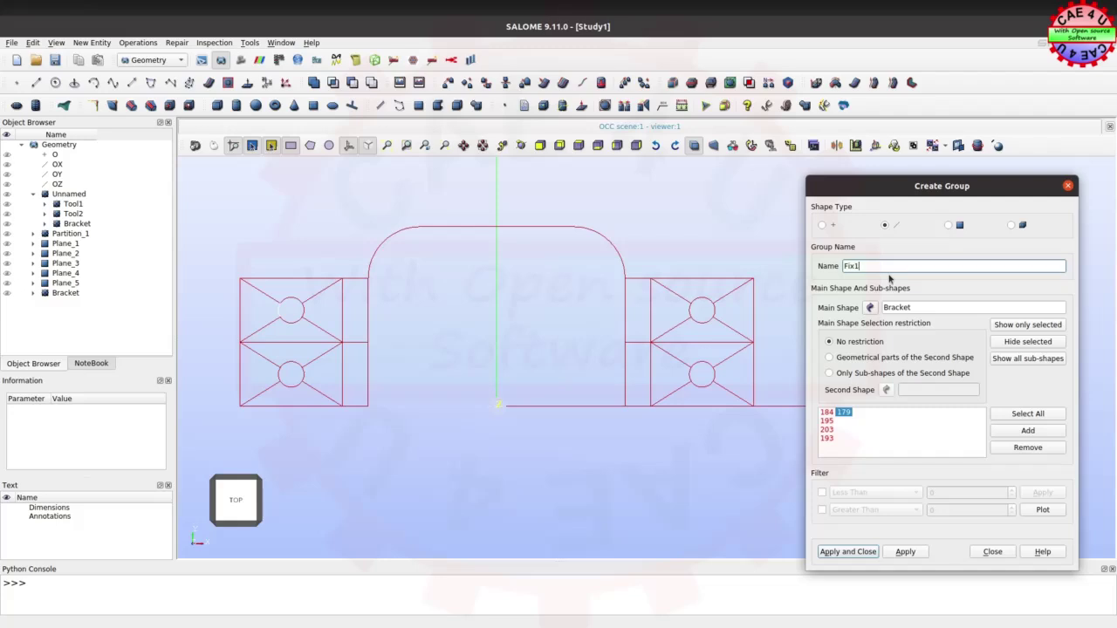
pyautogui.click(910, 553)
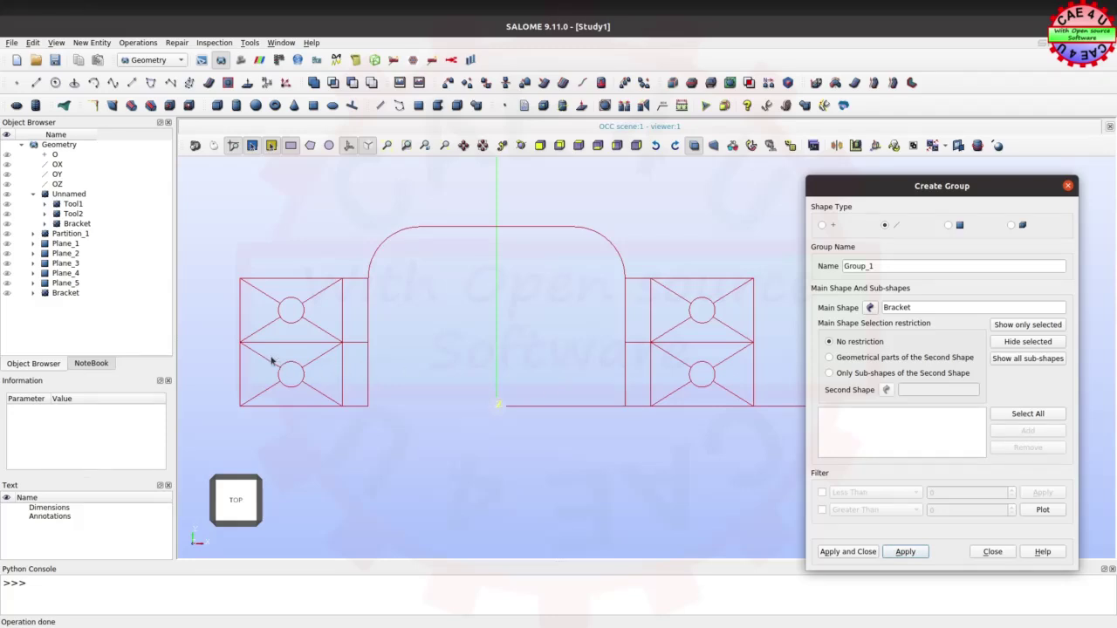
# Create edge group Fix2 from the five edges around the lower-left hole.
pyautogui.moveTo(271, 357); pyautogui.dragTo(316, 402)
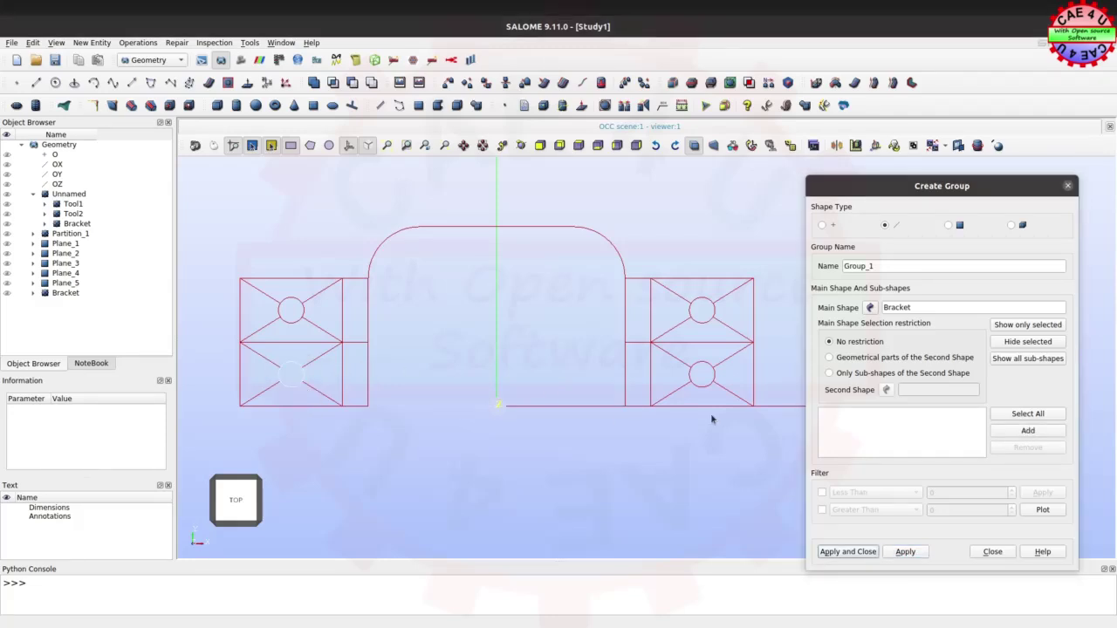
pyautogui.click(1011, 433)
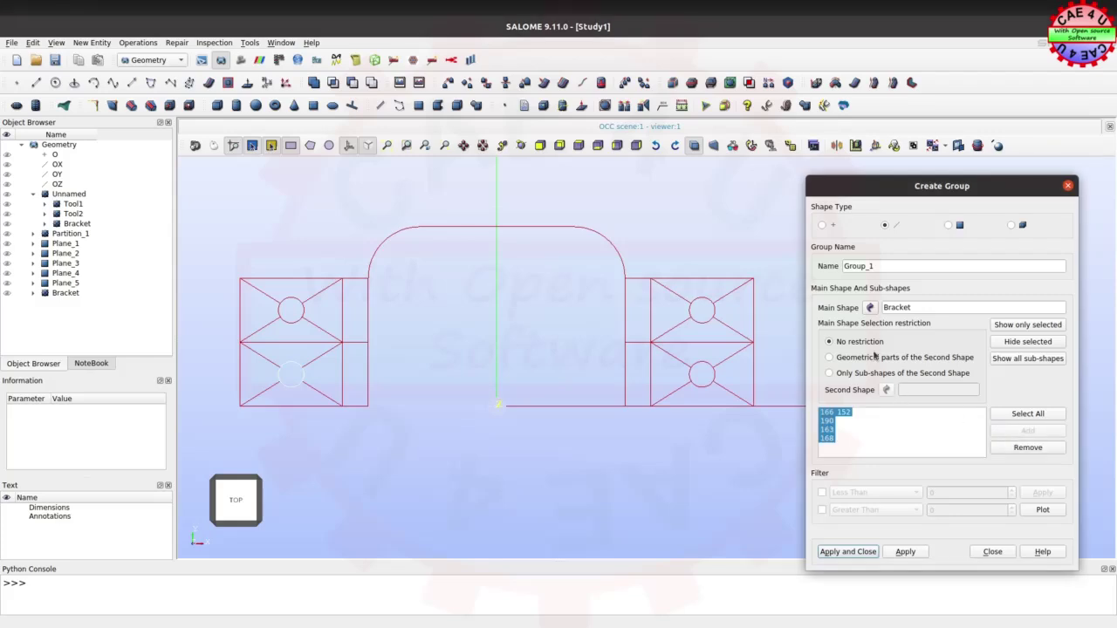
pyautogui.moveTo(884, 266); pyautogui.dragTo(822, 268)
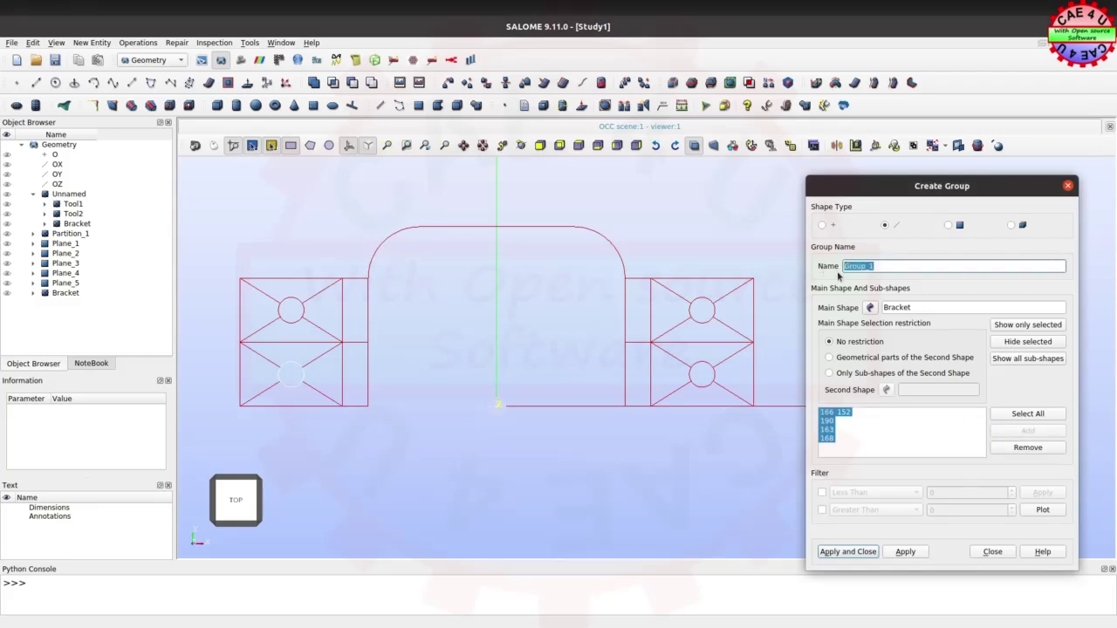
pyautogui.write('Fix2')
pyautogui.click(917, 553)
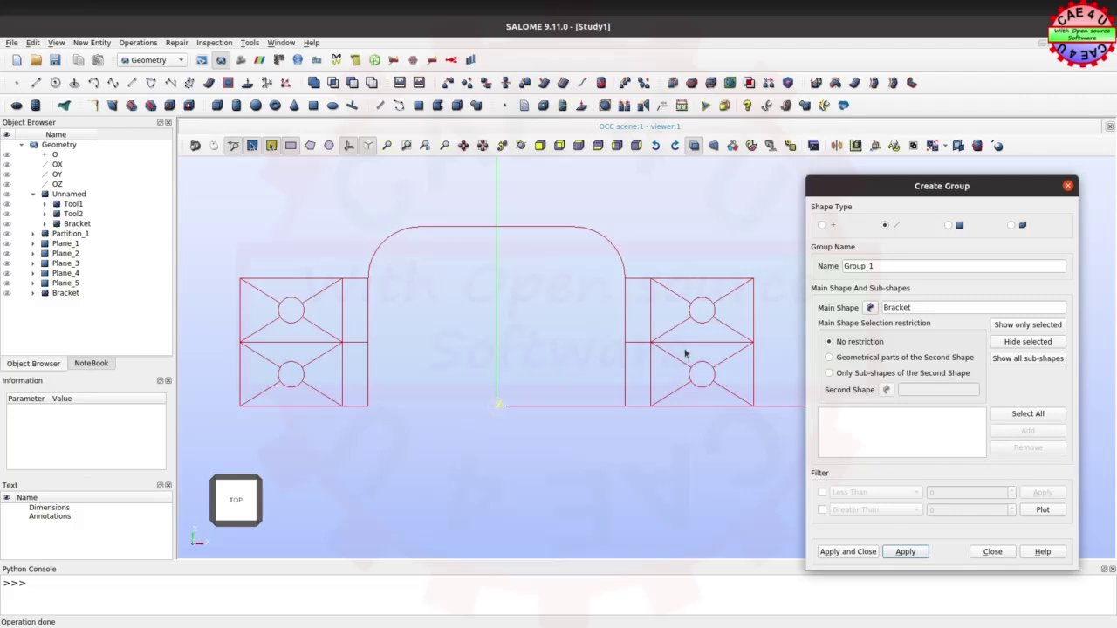
# Create edge group Fix3 from the lower-right hole's circle edges.
pyautogui.click(709, 383)
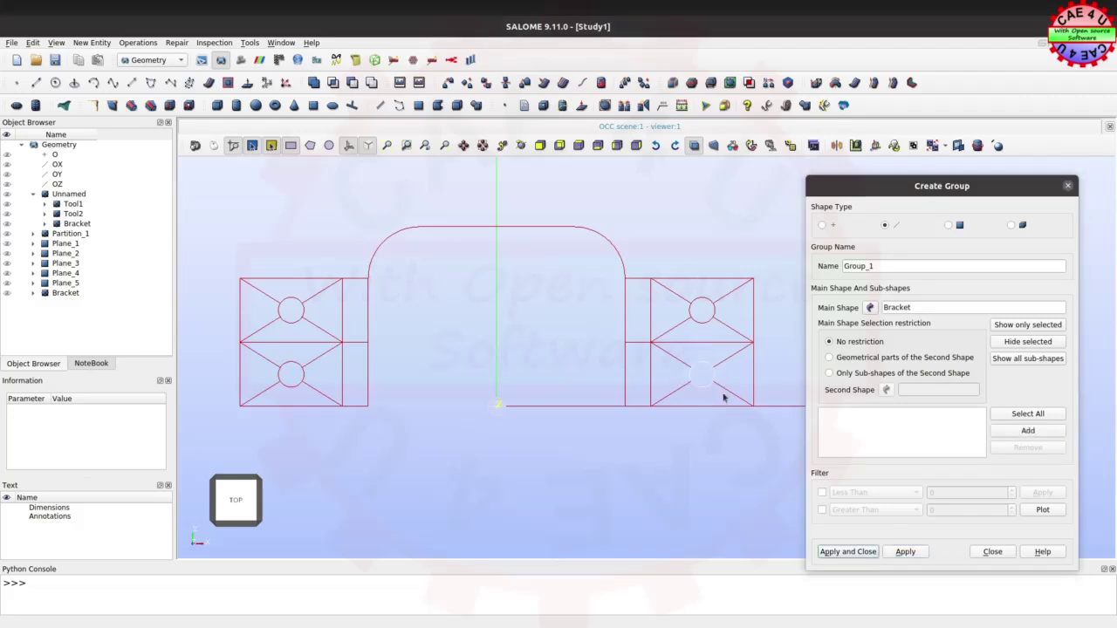
pyautogui.click(1015, 438)
pyautogui.moveTo(883, 266); pyautogui.dragTo(828, 269)
pyautogui.write('Fix3')
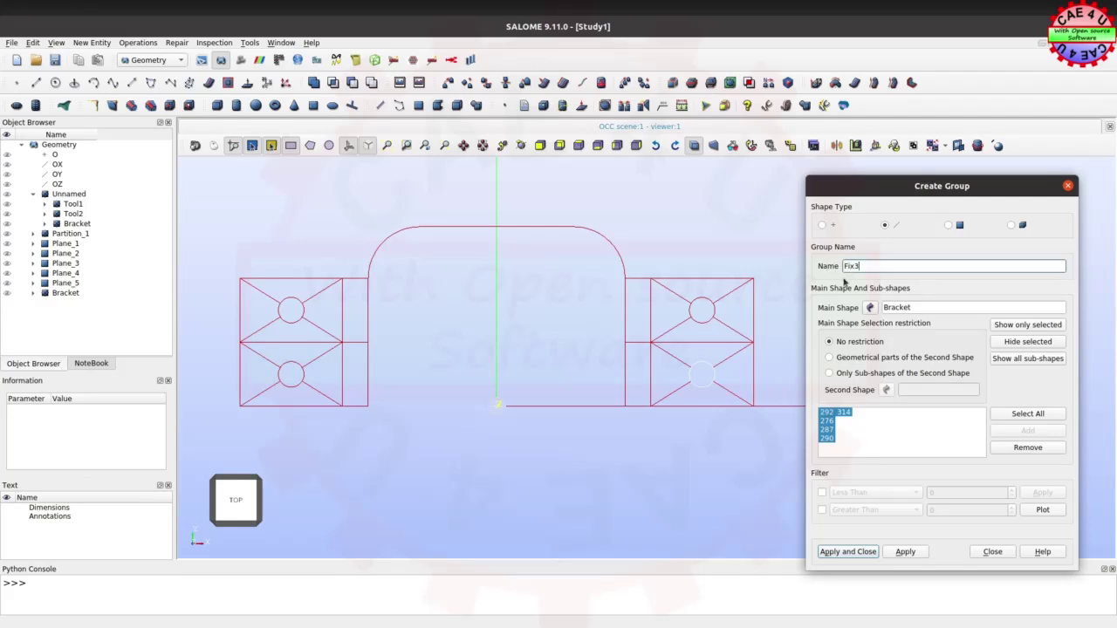
pyautogui.click(906, 551)
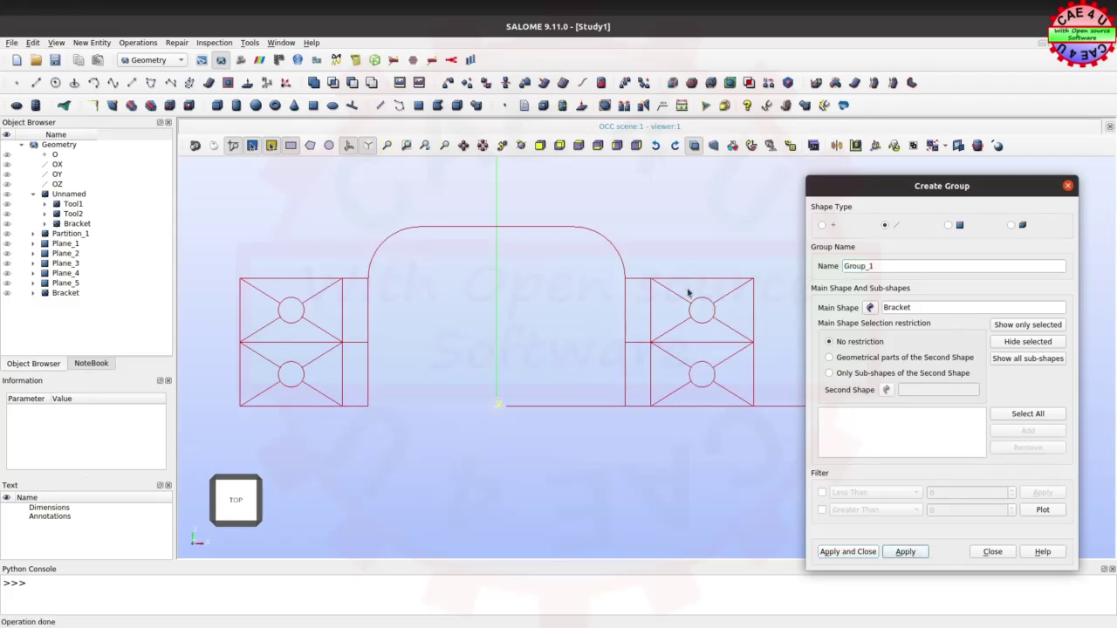
# Create edge group Fix4 from the upper-right hole's edges, after fixing the missing-edges error.
pyautogui.moveTo(681, 286); pyautogui.dragTo(738, 344)
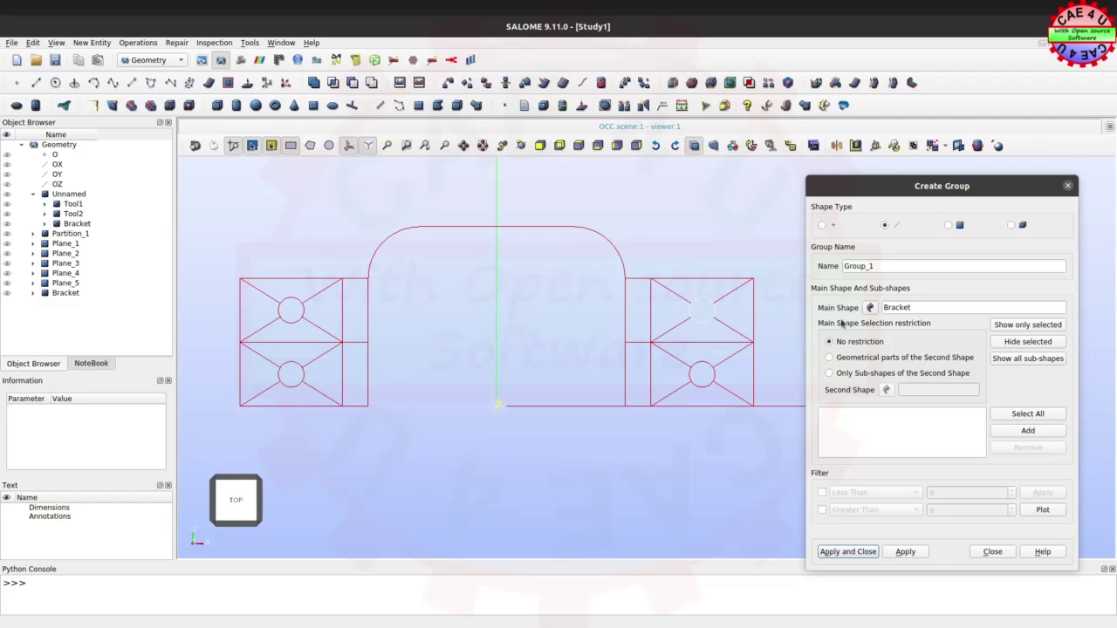
pyautogui.moveTo(879, 266); pyautogui.dragTo(840, 268)
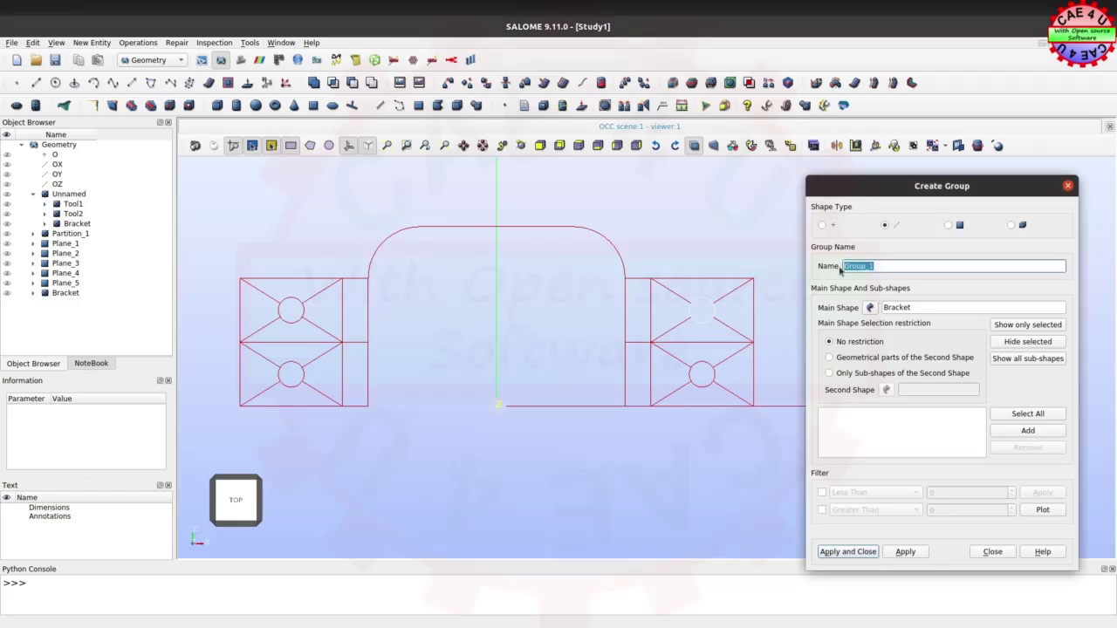
pyautogui.write('Fix4')
pyautogui.click(907, 553)
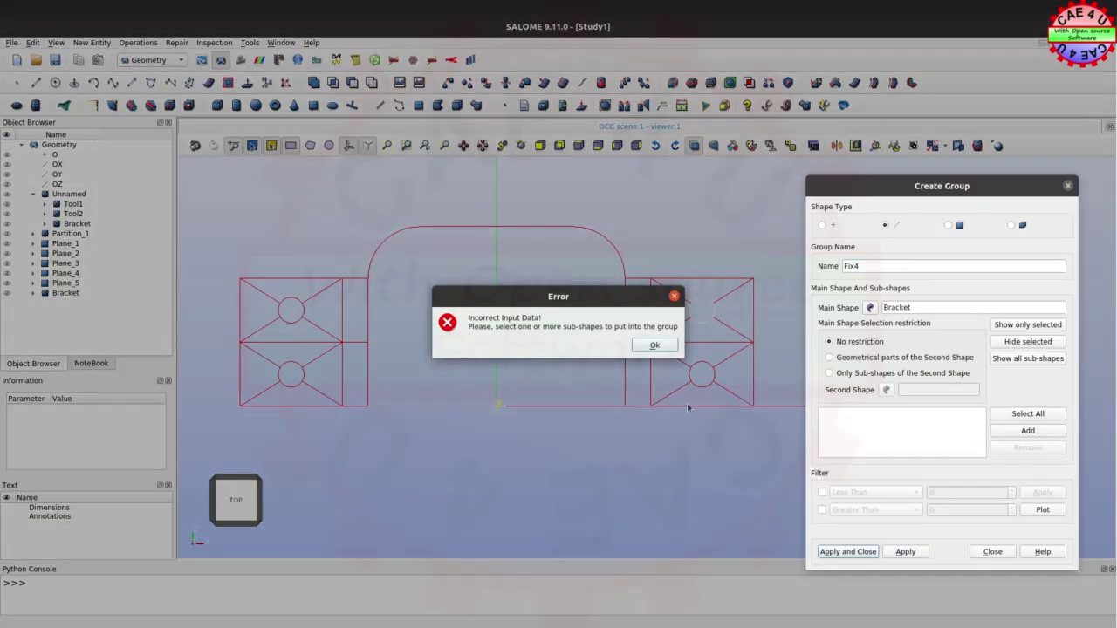
pyautogui.click(641, 345)
pyautogui.click(1017, 432)
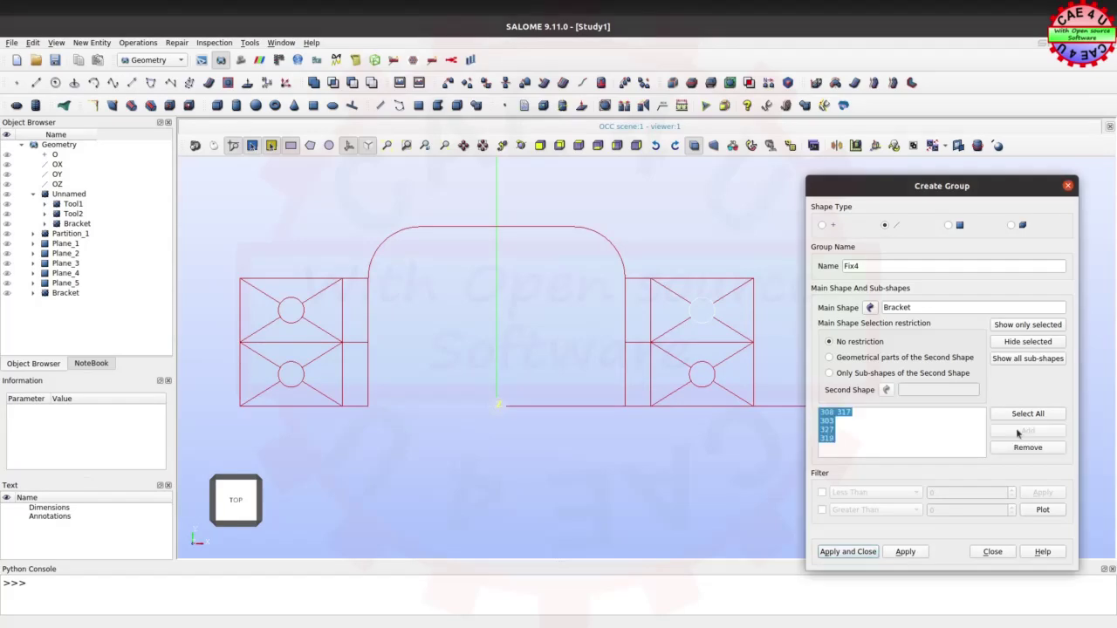
pyautogui.click(906, 553)
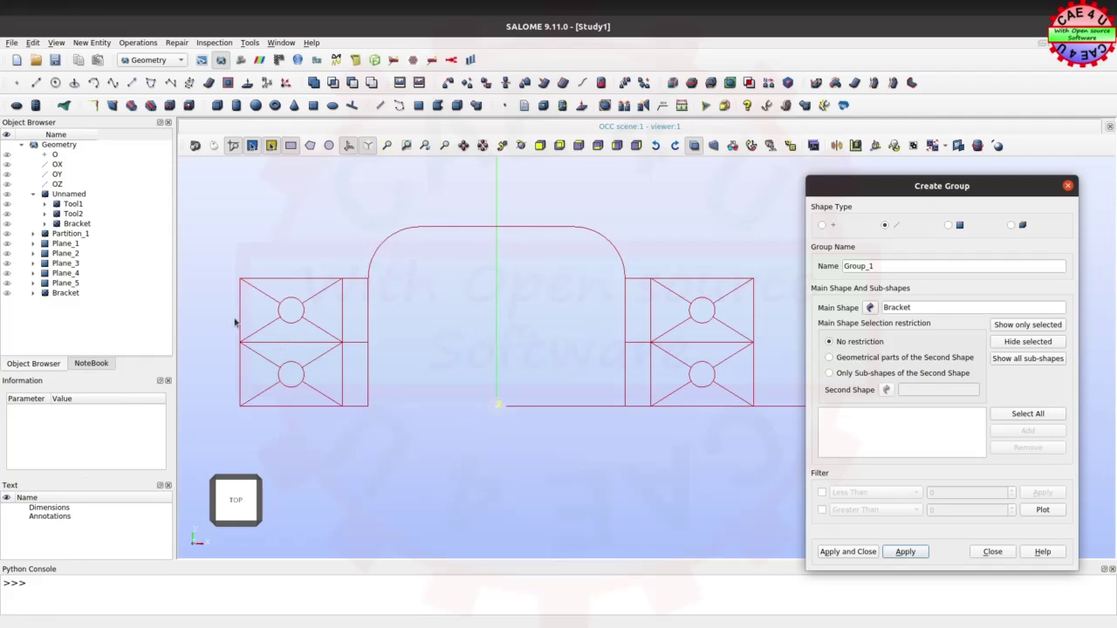
# In the front view, create edge group Load1 from edges 112, 104, 114, 101 and 90.
pyautogui.click(243, 523)
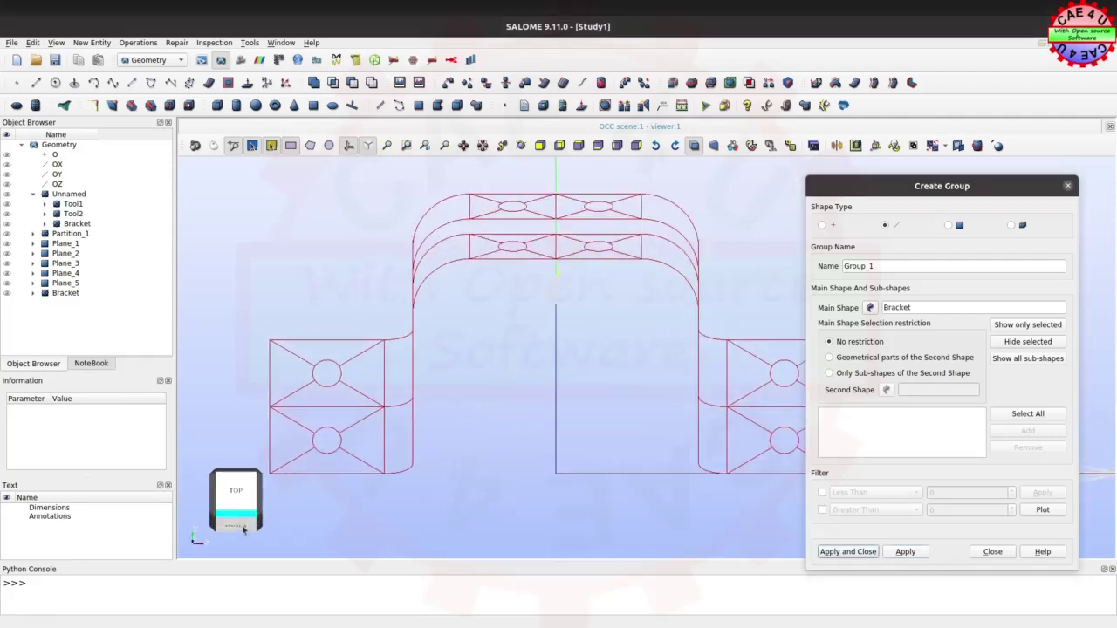
pyautogui.click(237, 522)
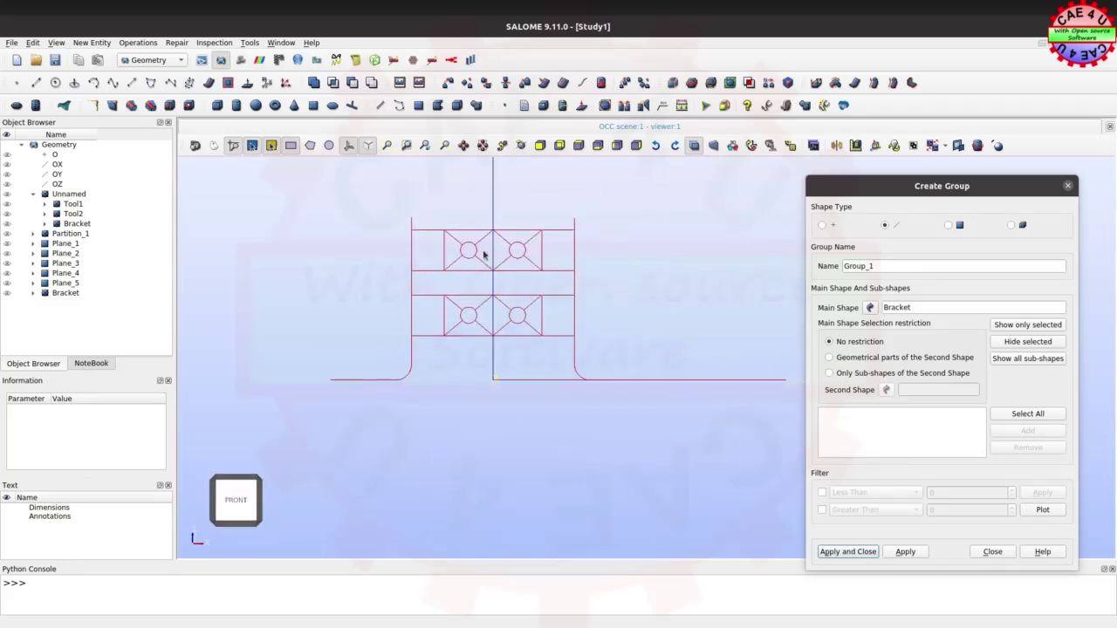
pyautogui.scroll(3, 485, 257)
pyautogui.moveTo(883, 266); pyautogui.dragTo(839, 269)
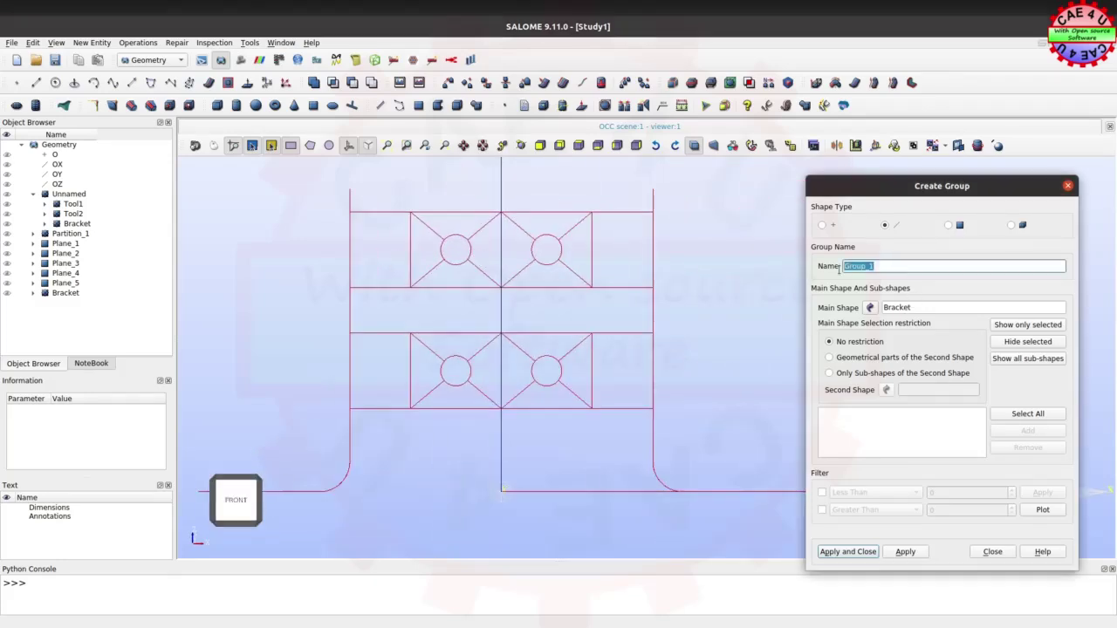
pyautogui.write('Load1')
pyautogui.moveTo(439, 220); pyautogui.dragTo(488, 291)
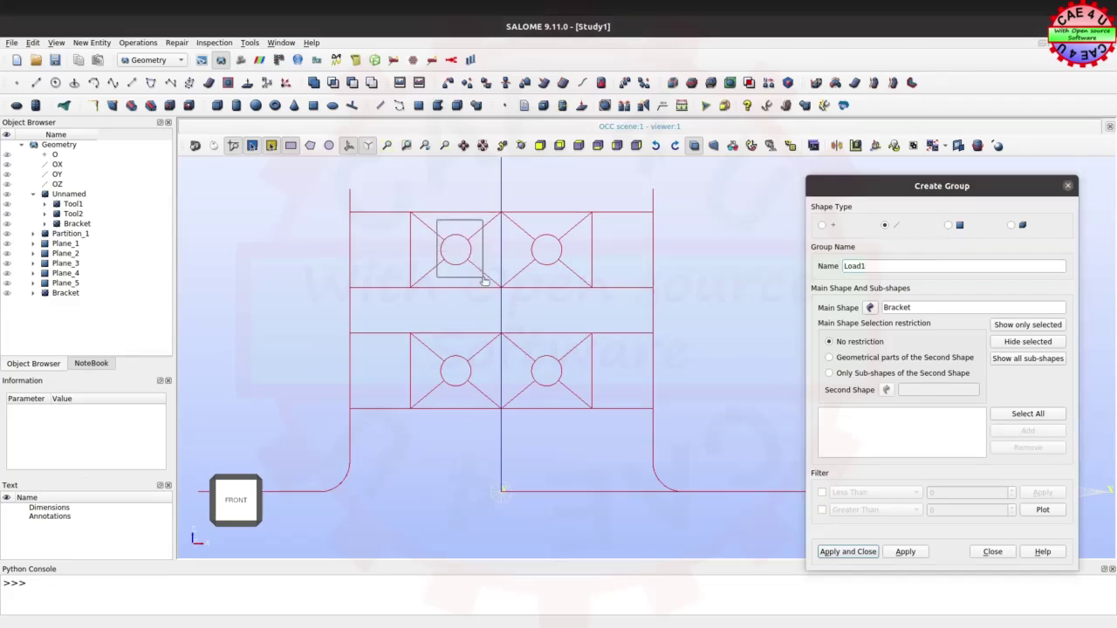
pyautogui.click(1038, 431)
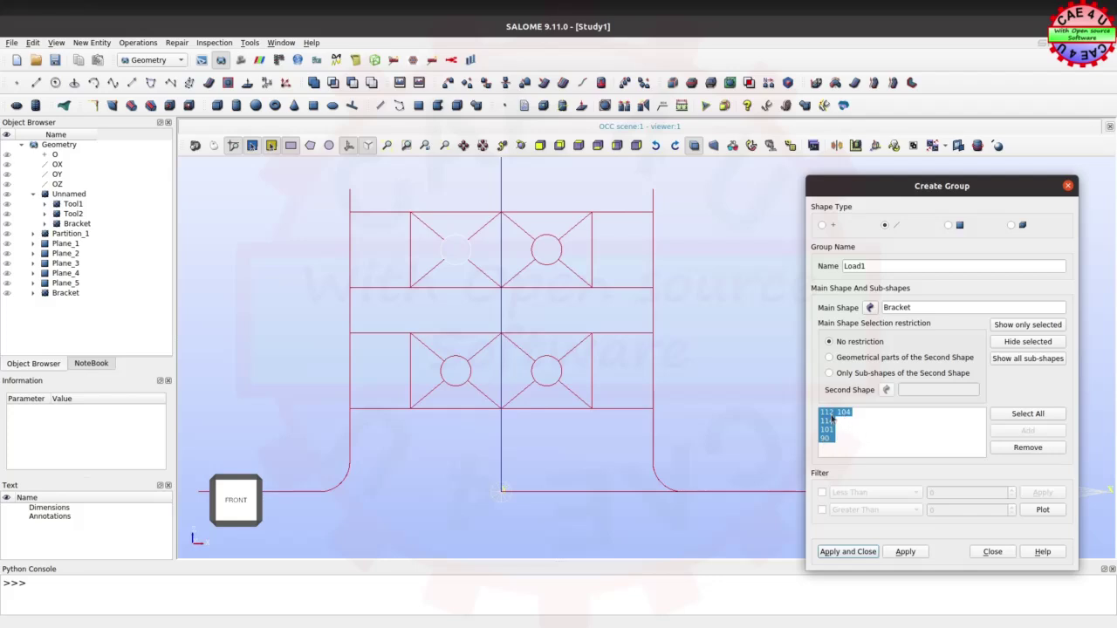
pyautogui.click(830, 418)
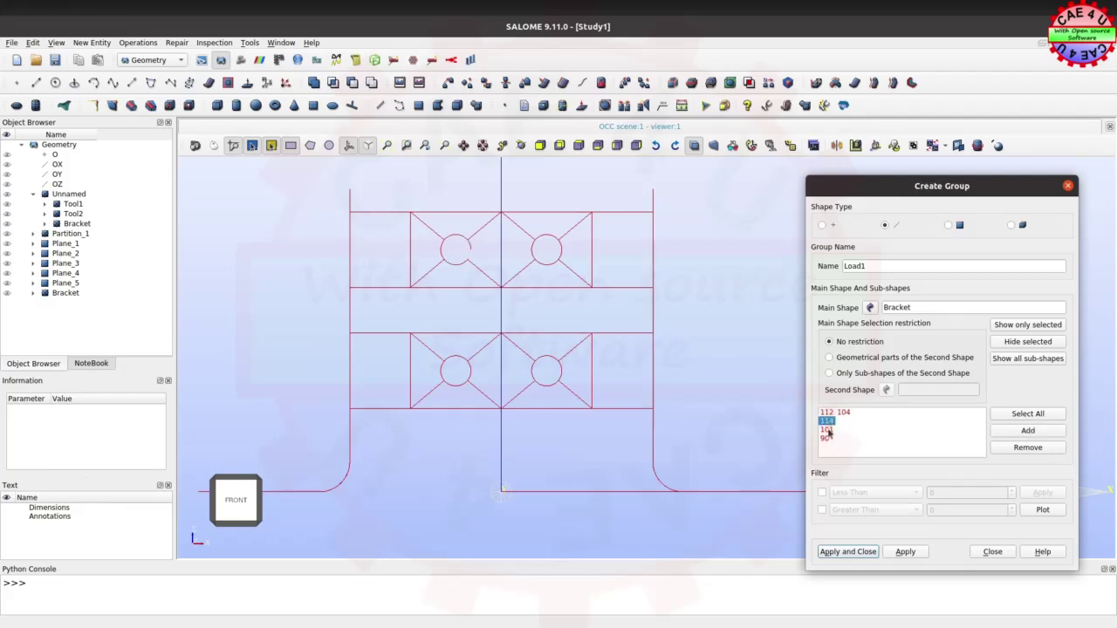
pyautogui.click(826, 429)
pyautogui.click(844, 413)
pyautogui.click(907, 551)
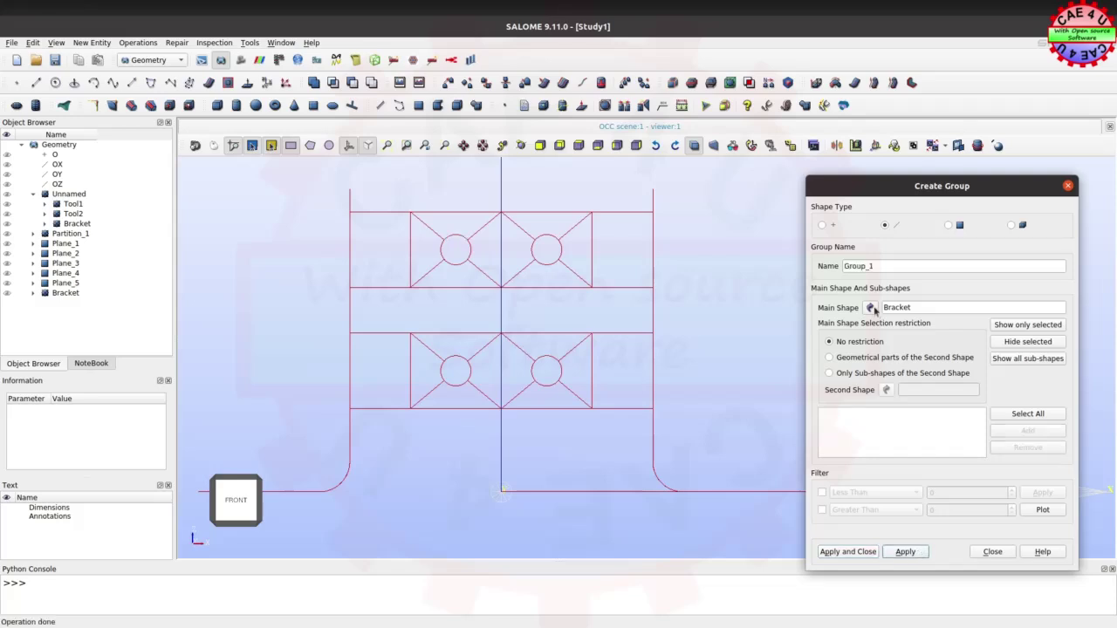
# Create edge group Load2 from the lower-left circle's edges.
pyautogui.moveTo(879, 267); pyautogui.dragTo(833, 266)
pyautogui.write('Load2')
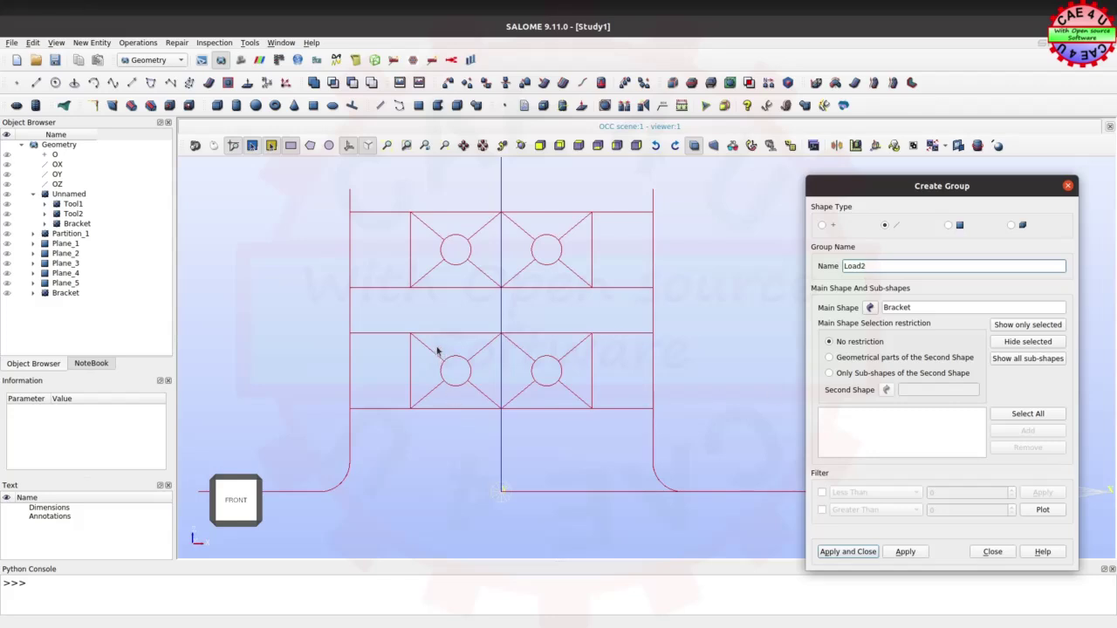
pyautogui.moveTo(436, 348)
pyautogui.mouseDown()
pyautogui.moveTo(476, 381)
pyautogui.moveTo(477, 399)
pyautogui.mouseUp()
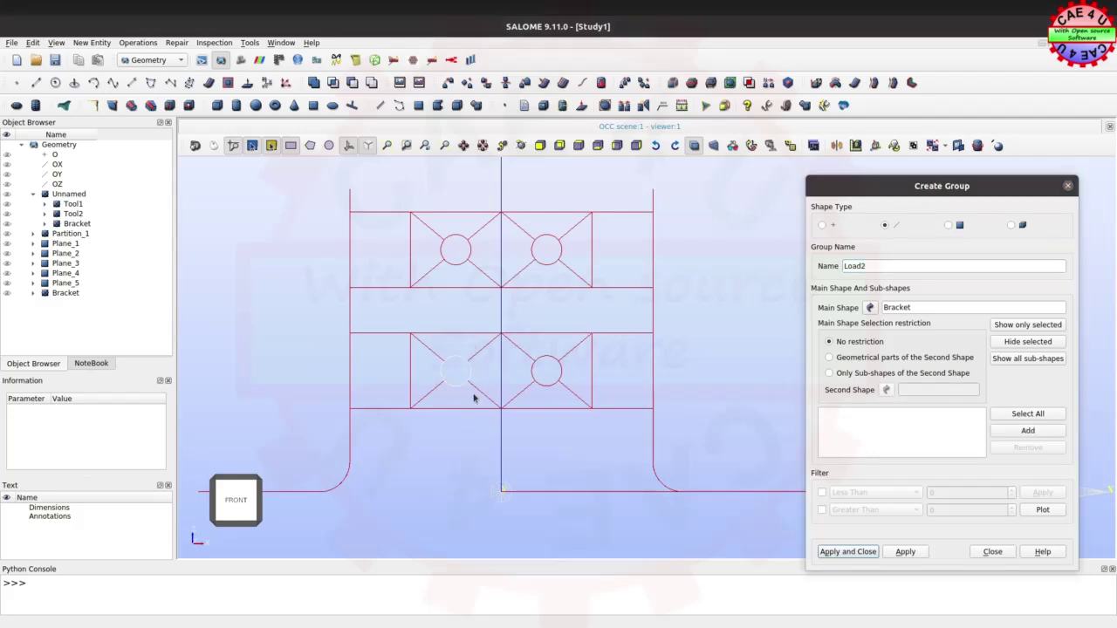
pyautogui.click(1012, 432)
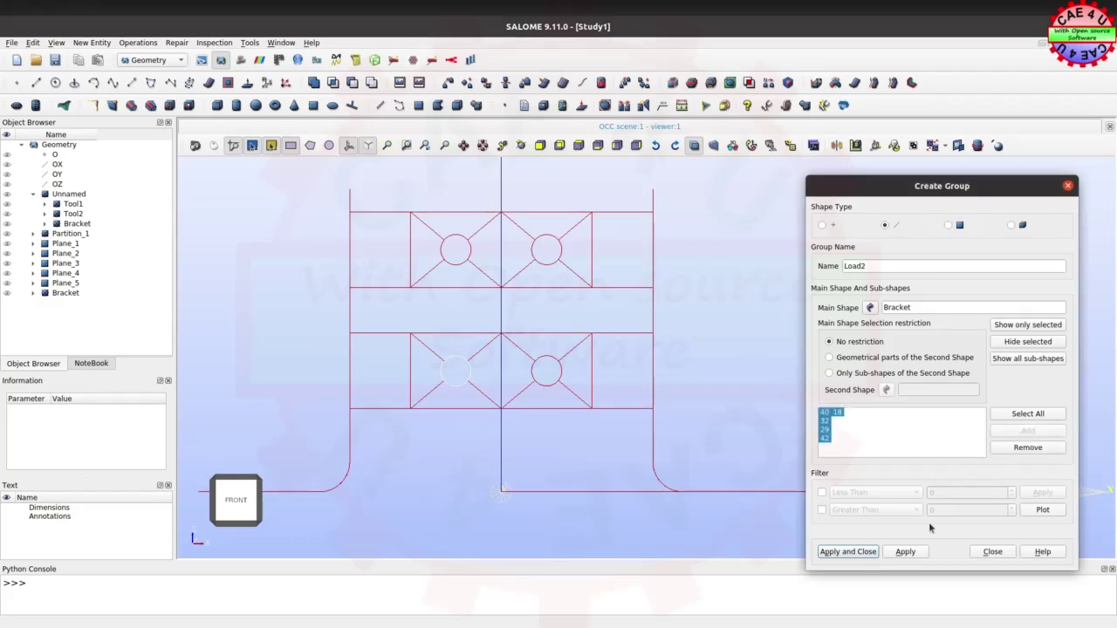
pyautogui.click(913, 554)
pyautogui.press('Return')
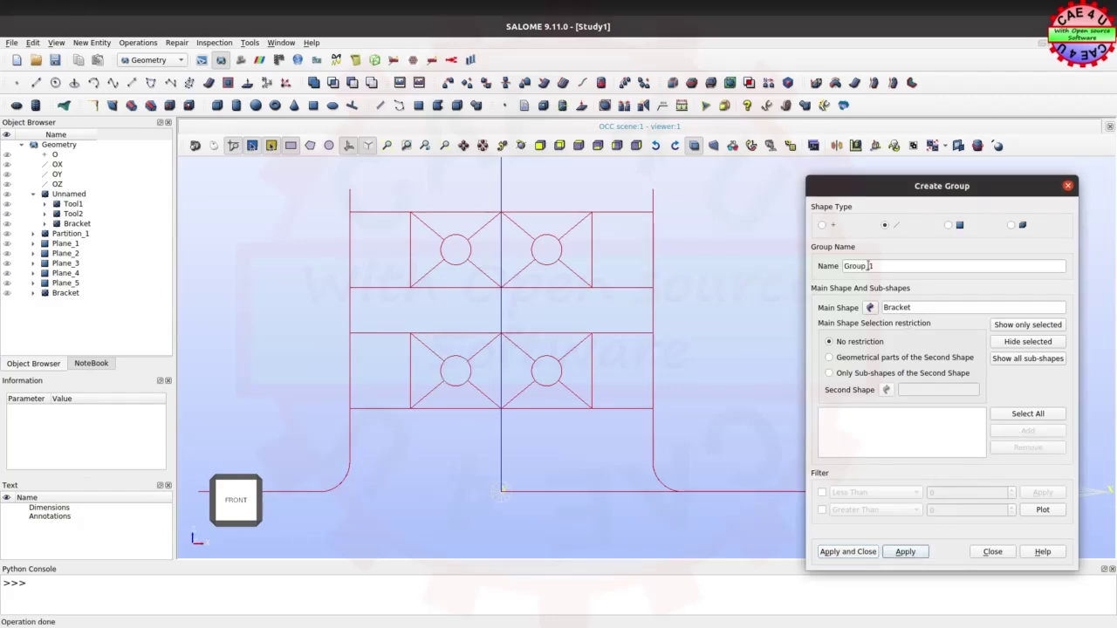
# Create edge group Load3 from the lower-right circle's edges.
pyautogui.write('Load3')
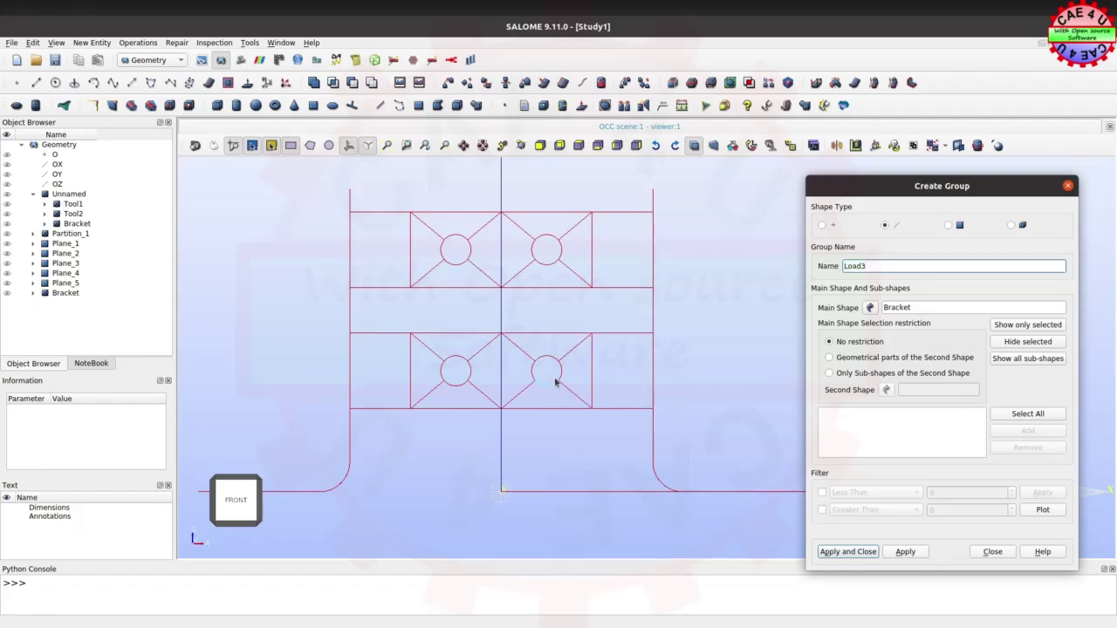
pyautogui.moveTo(525, 345); pyautogui.dragTo(568, 400)
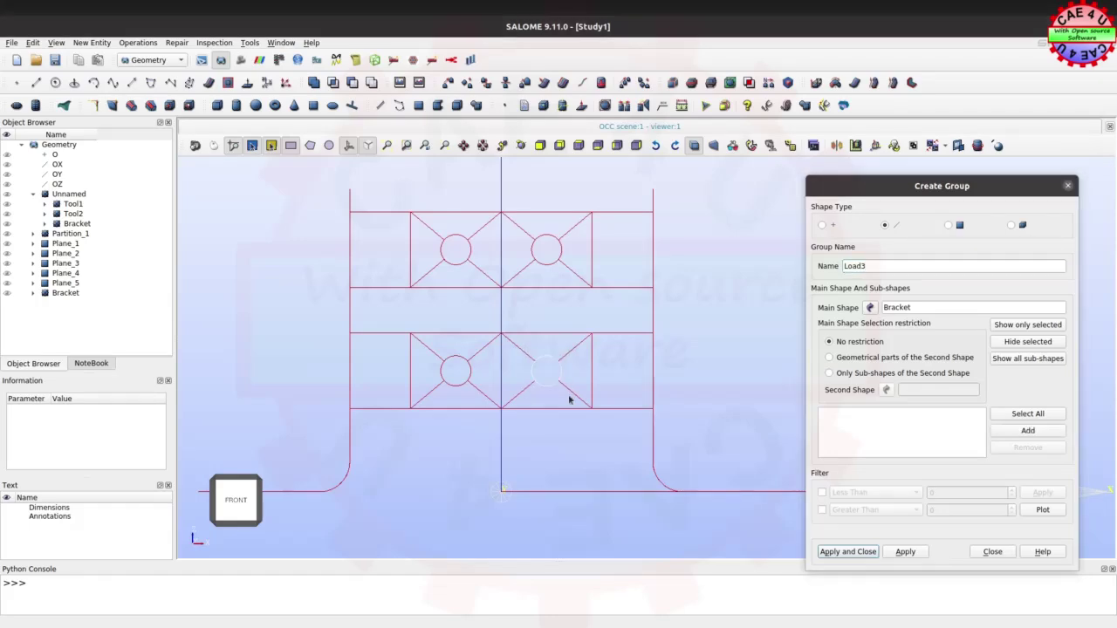
pyautogui.click(1030, 432)
pyautogui.click(906, 553)
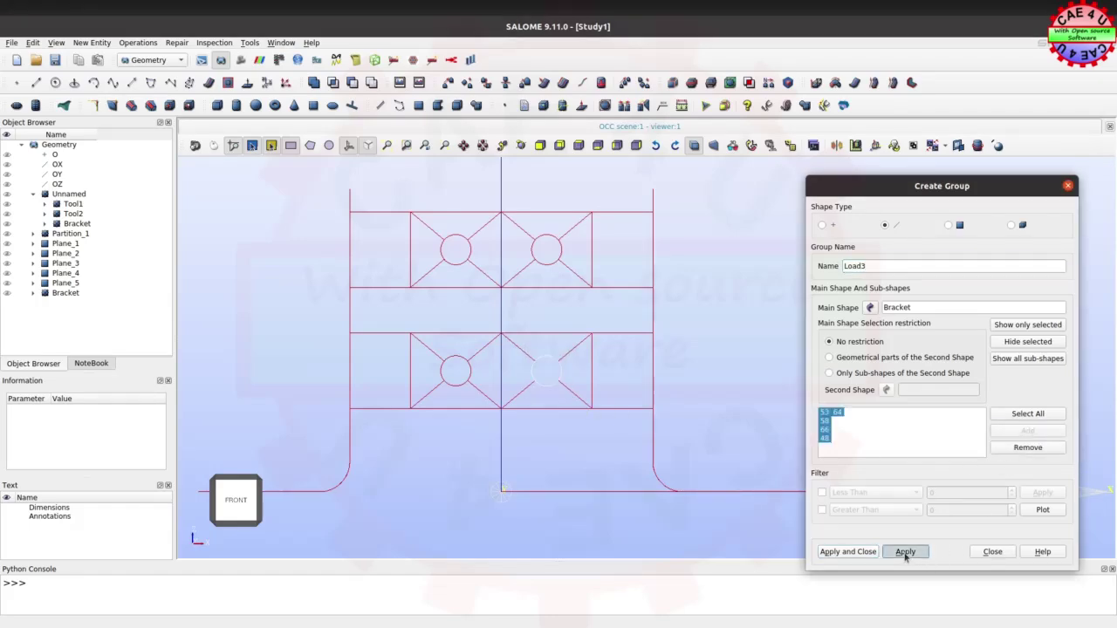
# Create edge group Load4 from the upper-right circle's edges 130, 120, 125, 136 and 138.
pyautogui.doubleClick(872, 265)
pyautogui.write('Load4')
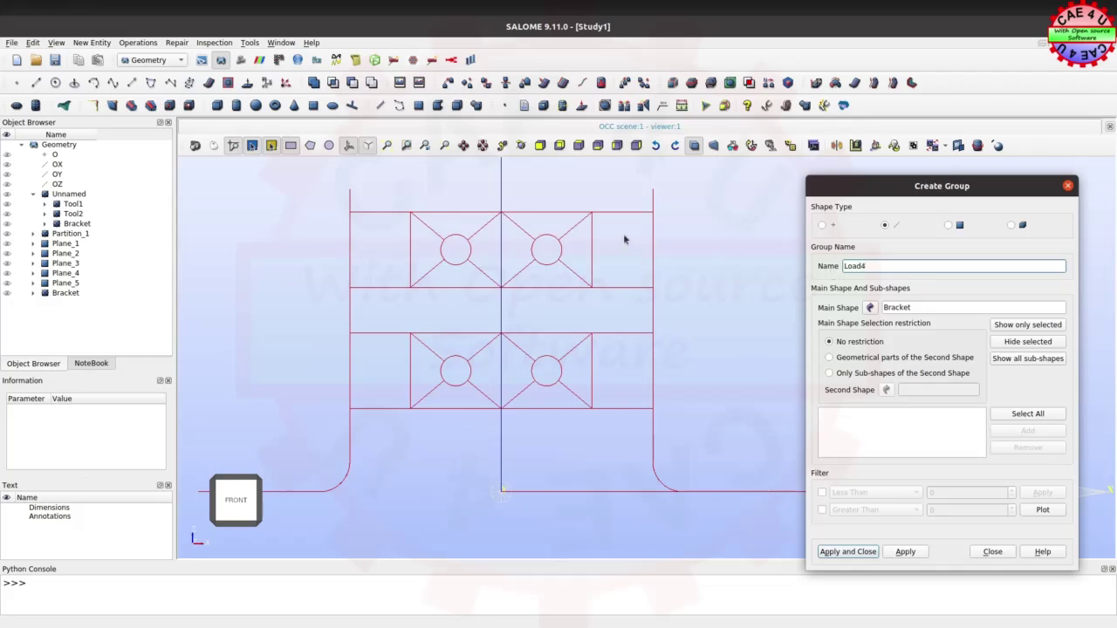
pyautogui.click(563, 253)
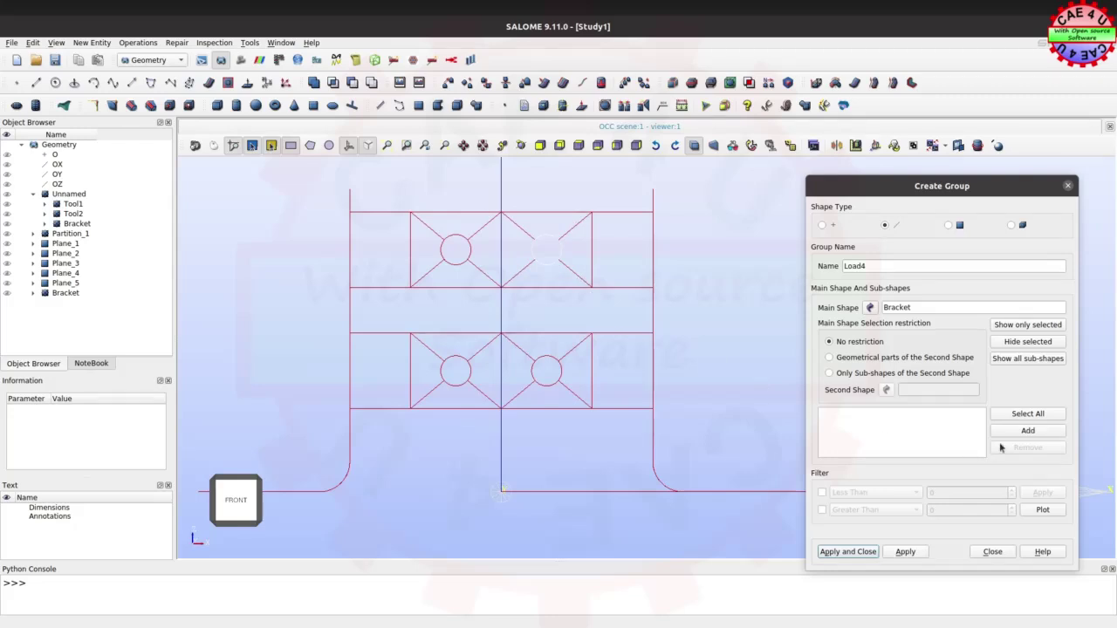
pyautogui.click(1010, 435)
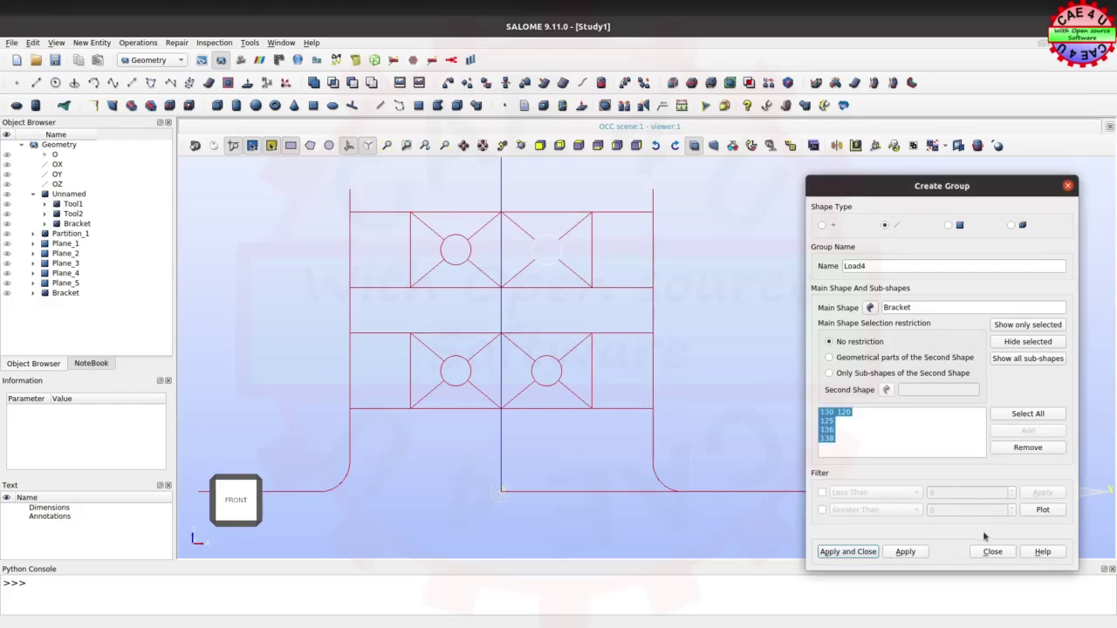
pyautogui.click(903, 554)
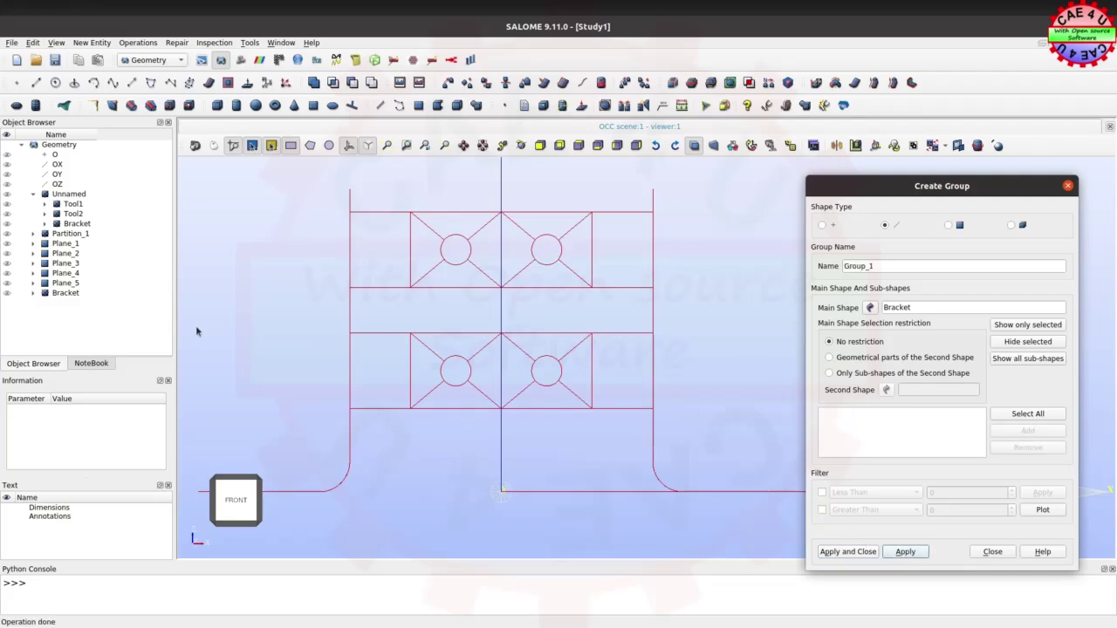
# Expand Bracket in the Object Browser to list groups Fix1–Fix4 and Load1–Load4.
pyautogui.click(33, 293)
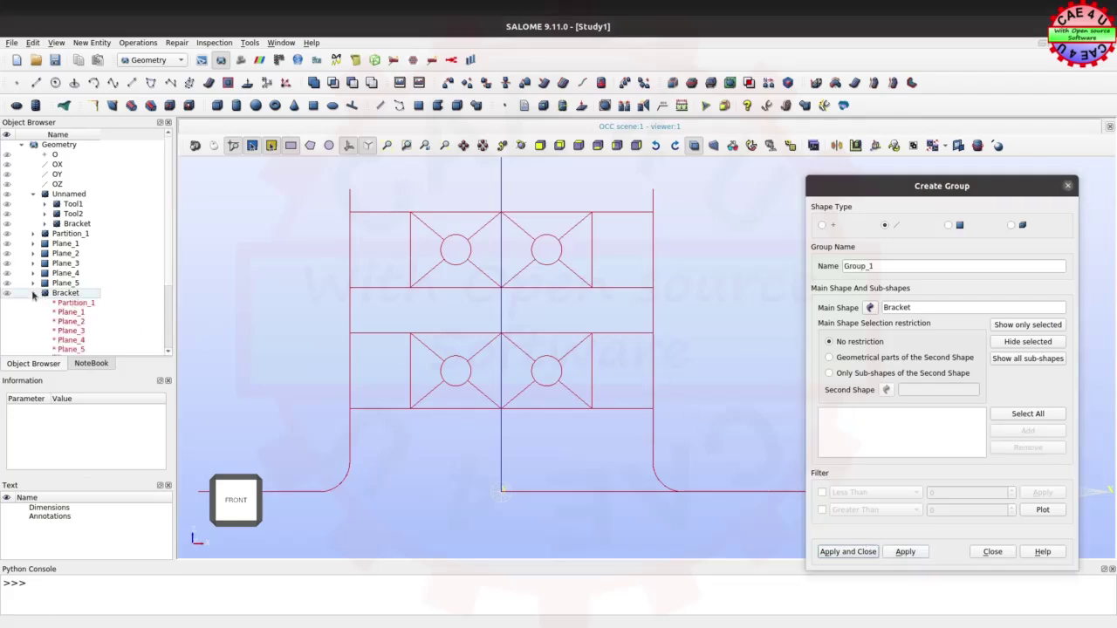
pyautogui.scroll(-3, 83, 310)
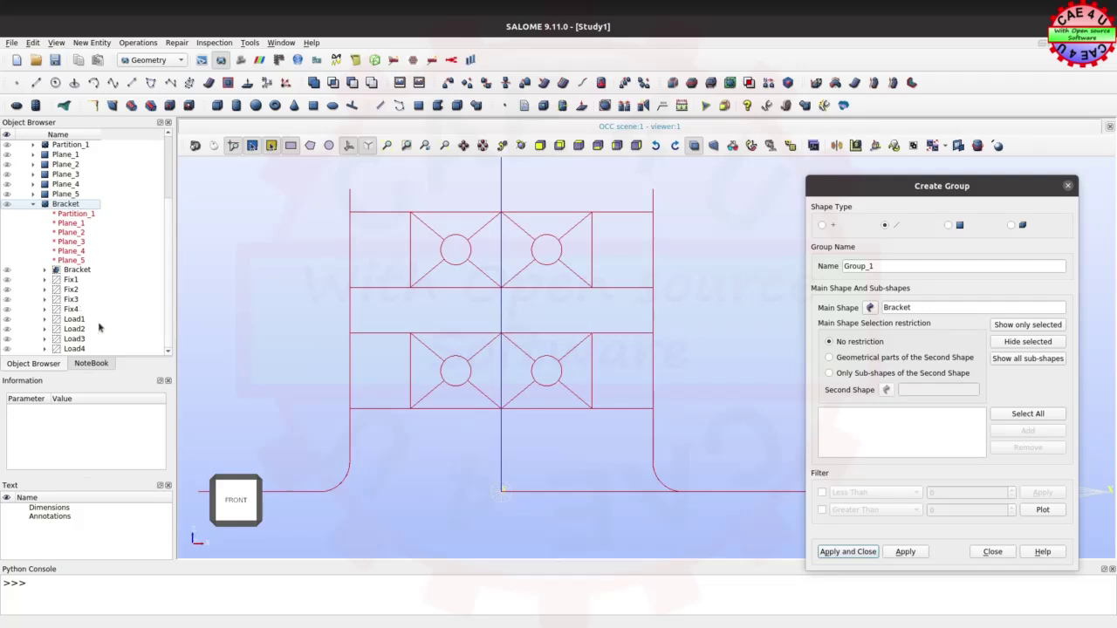
pyautogui.scroll(-1, 593, 332)
pyautogui.scroll(-3, 592, 333)
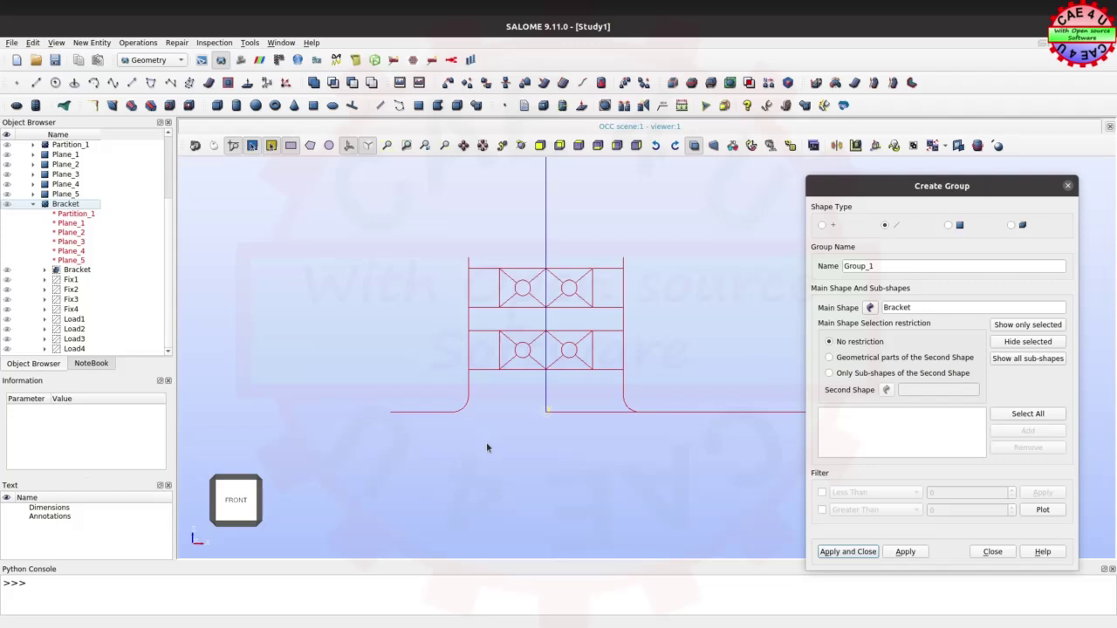
# Orbit the bracket to inspect its bent profile, then show it zoomed from the left.
pyautogui.moveTo(515, 233)
pyautogui.mouseDown()
pyautogui.moveTo(522, 299)
pyautogui.moveTo(516, 242)
pyautogui.mouseUp()
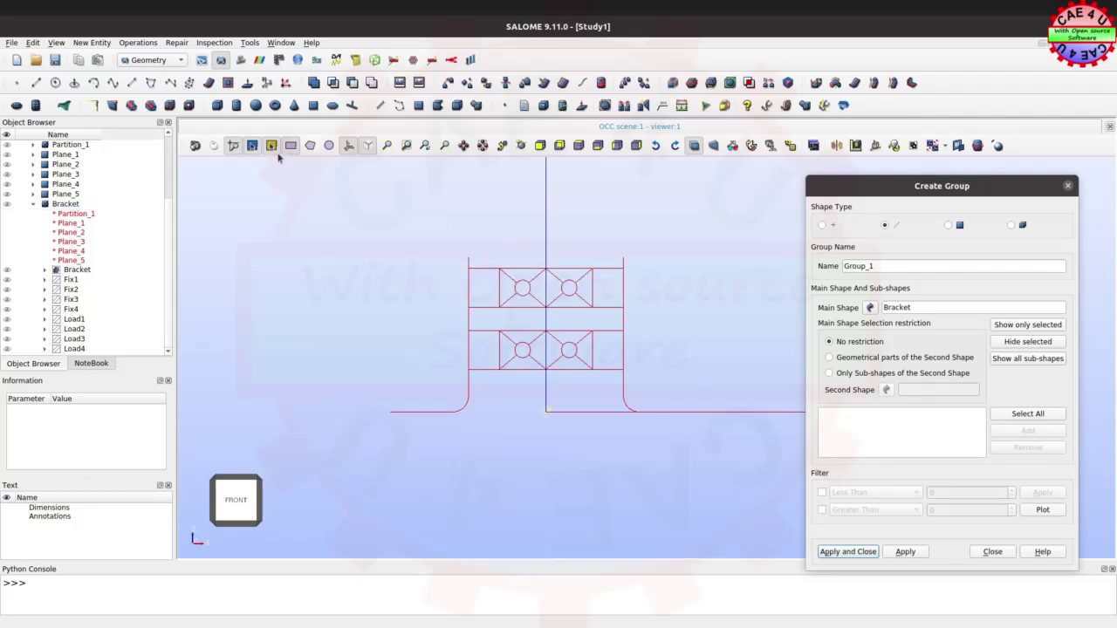
pyautogui.keyDown('ctrl'); pyautogui.moveTo(534, 323); pyautogui.dragTo(541, 452, button='right'); pyautogui.keyUp('ctrl')
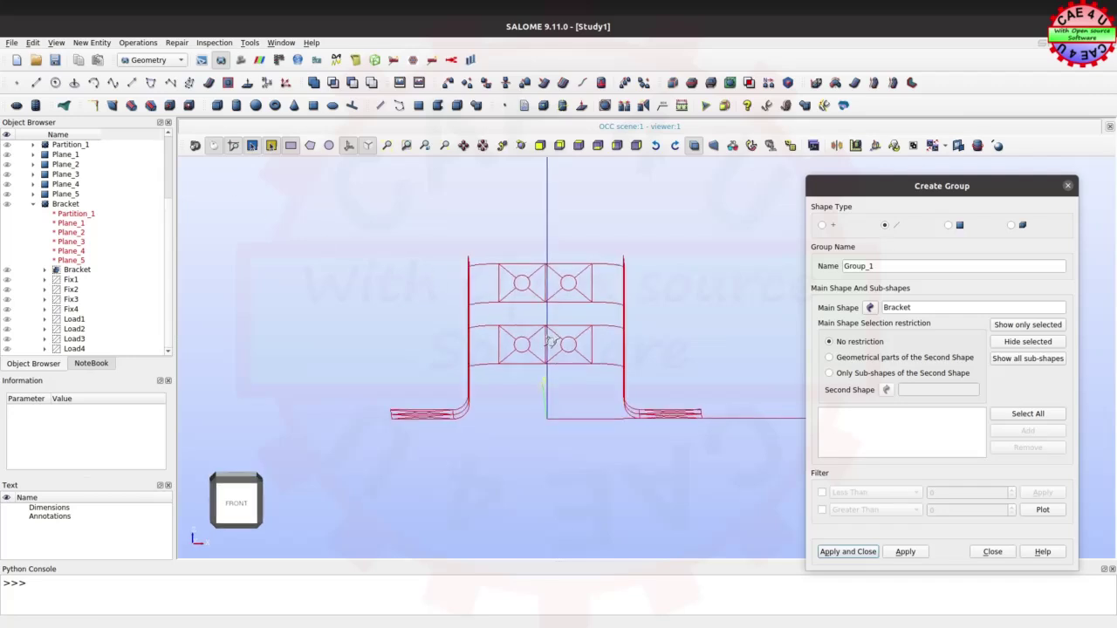
pyautogui.moveTo(572, 364)
pyautogui.keyDown('ctrl'); pyautogui.mouseDown(button='right')
pyautogui.moveTo(453, 433)
pyautogui.moveTo(617, 375)
pyautogui.moveTo(583, 426)
pyautogui.mouseUp(button='right'); pyautogui.keyUp('ctrl')
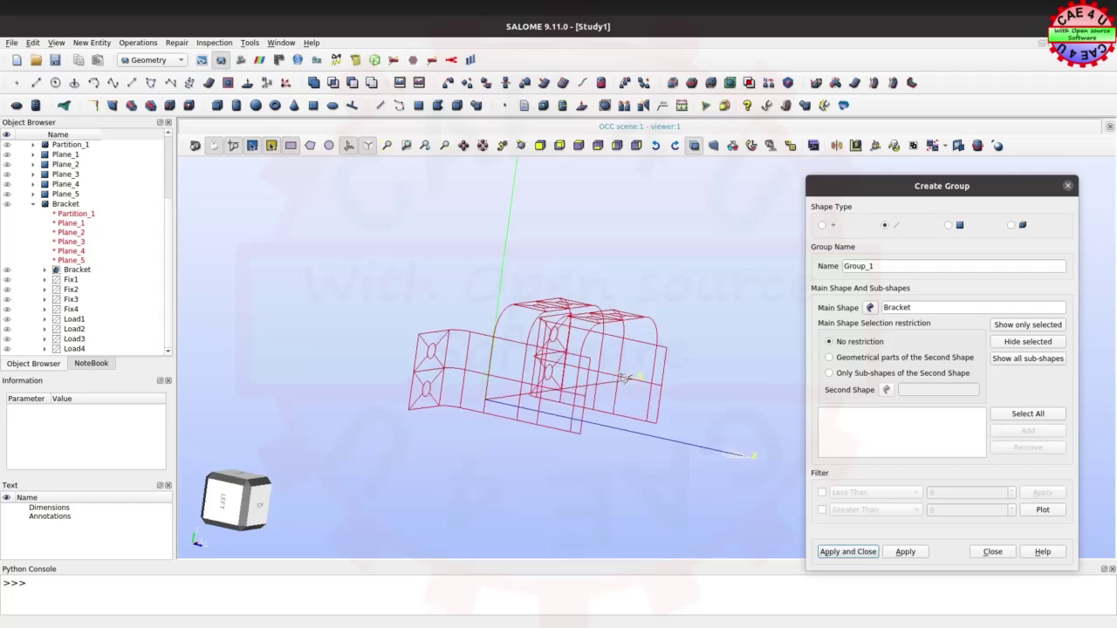
pyautogui.moveTo(512, 467)
pyautogui.keyDown('ctrl'); pyautogui.mouseDown(button='right')
pyautogui.moveTo(626, 471)
pyautogui.moveTo(442, 452)
pyautogui.moveTo(599, 490)
pyautogui.mouseUp(button='right'); pyautogui.keyUp('ctrl')
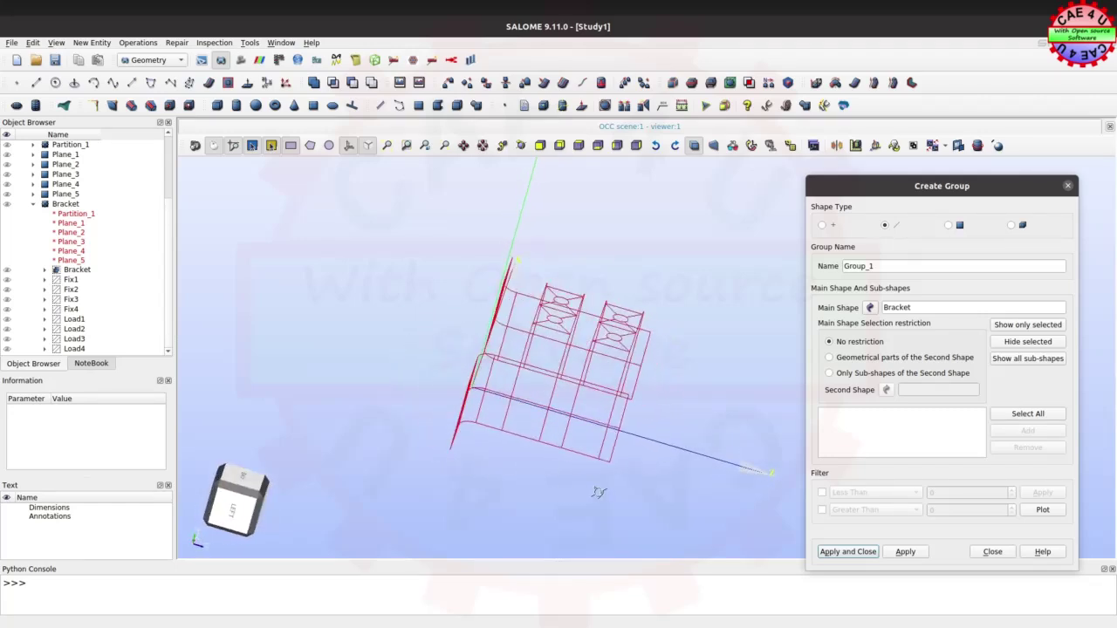
pyautogui.moveTo(338, 422)
pyautogui.keyDown('ctrl'); pyautogui.mouseDown(button='right')
pyautogui.moveTo(381, 442)
pyautogui.moveTo(374, 424)
pyautogui.moveTo(485, 446)
pyautogui.mouseUp(button='right'); pyautogui.keyUp('ctrl')
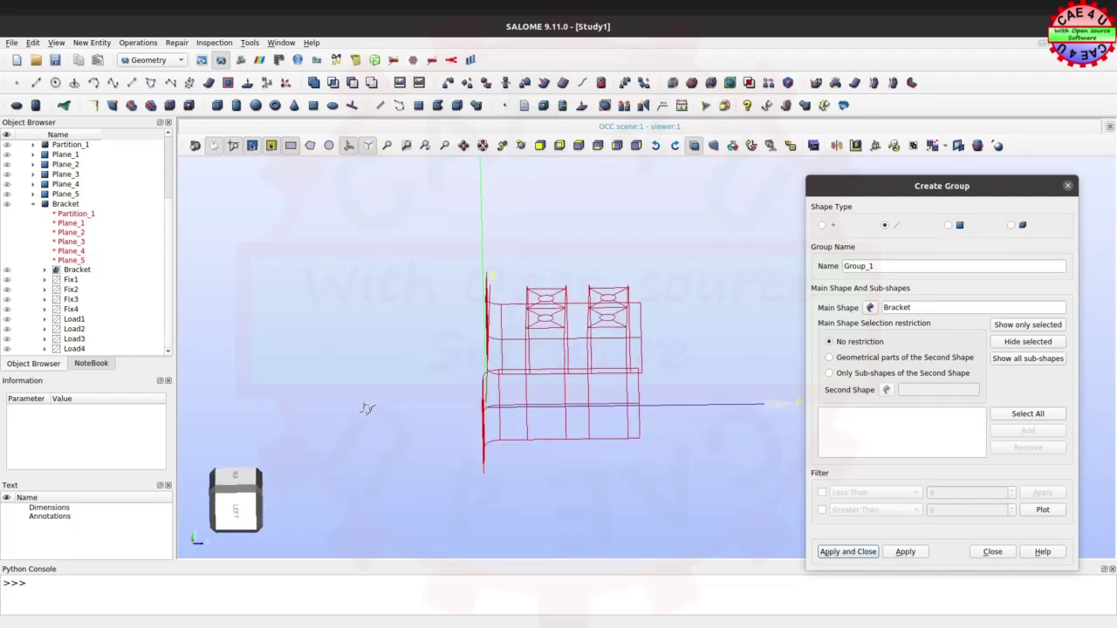
pyautogui.keyDown('ctrl'); pyautogui.moveTo(411, 273); pyautogui.dragTo(288, 353, button='right'); pyautogui.keyUp('ctrl')
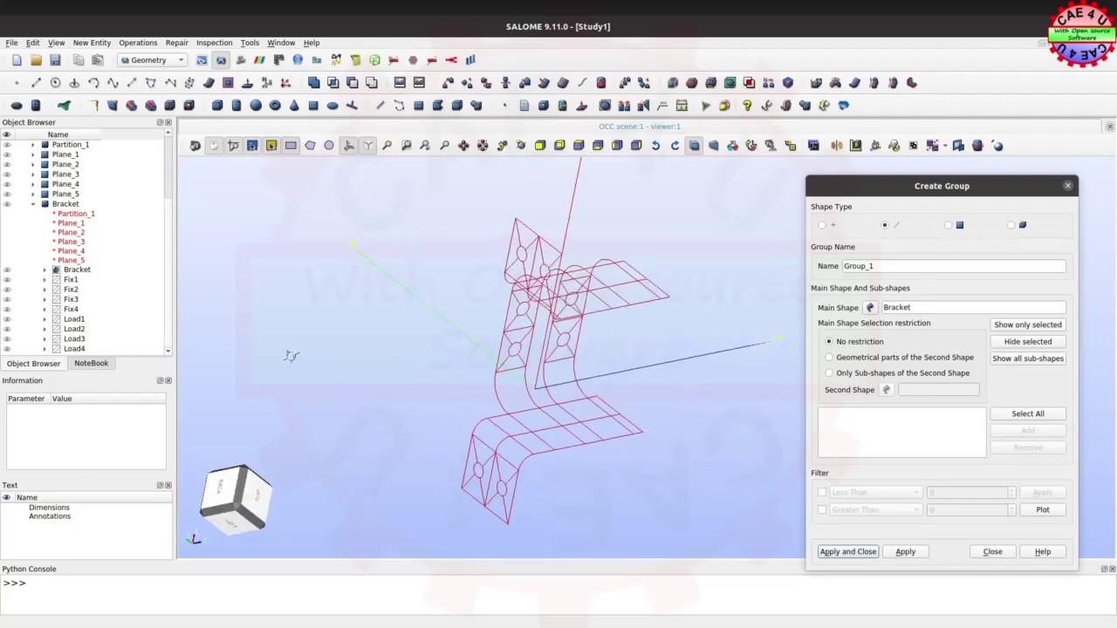
pyautogui.moveTo(568, 291)
pyautogui.keyDown('ctrl'); pyautogui.mouseDown(button='right')
pyautogui.moveTo(598, 183)
pyautogui.moveTo(517, 433)
pyautogui.mouseUp(button='right'); pyautogui.keyUp('ctrl')
pyautogui.moveTo(451, 419)
pyautogui.keyDown('ctrl'); pyautogui.mouseDown(button='right')
pyautogui.moveTo(689, 375)
pyautogui.moveTo(605, 441)
pyautogui.mouseUp(button='right'); pyautogui.keyUp('ctrl')
pyautogui.keyDown('ctrl'); pyautogui.moveTo(425, 514); pyautogui.dragTo(334, 463, button='right'); pyautogui.keyUp('ctrl')
pyautogui.moveTo(690, 439)
pyautogui.keyDown('ctrl'); pyautogui.mouseDown(button='right')
pyautogui.moveTo(555, 488)
pyautogui.moveTo(575, 464)
pyautogui.mouseUp(button='right'); pyautogui.keyUp('ctrl')
pyautogui.moveTo(700, 259)
pyautogui.keyDown('ctrl'); pyautogui.mouseDown(button='right')
pyautogui.moveTo(733, 315)
pyautogui.moveTo(456, 267)
pyautogui.mouseUp(button='right'); pyautogui.keyUp('ctrl')
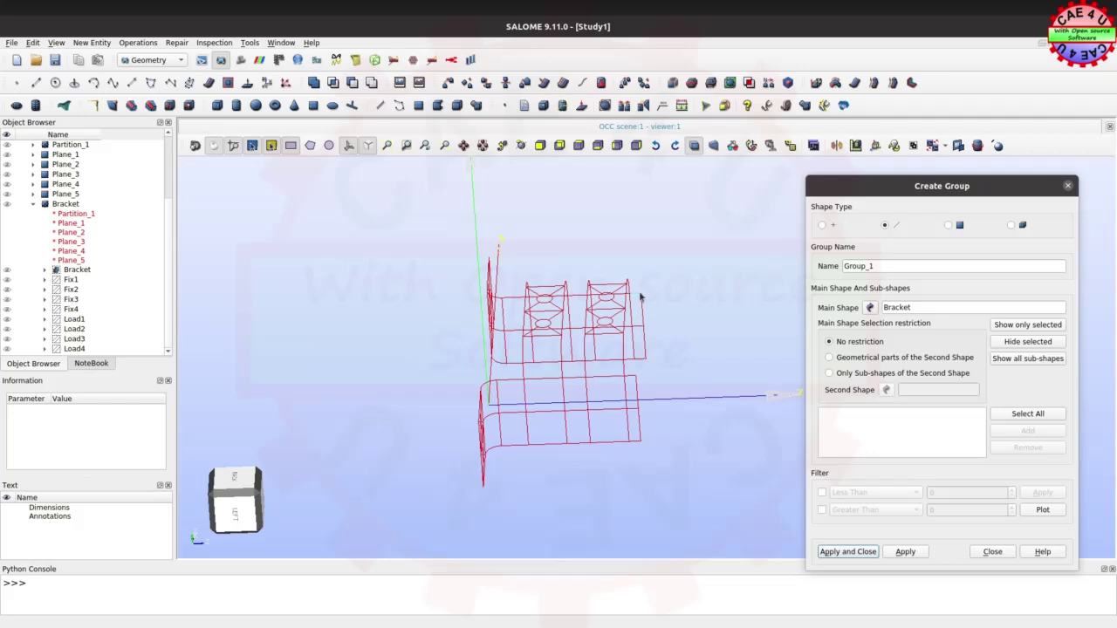
pyautogui.click(232, 524)
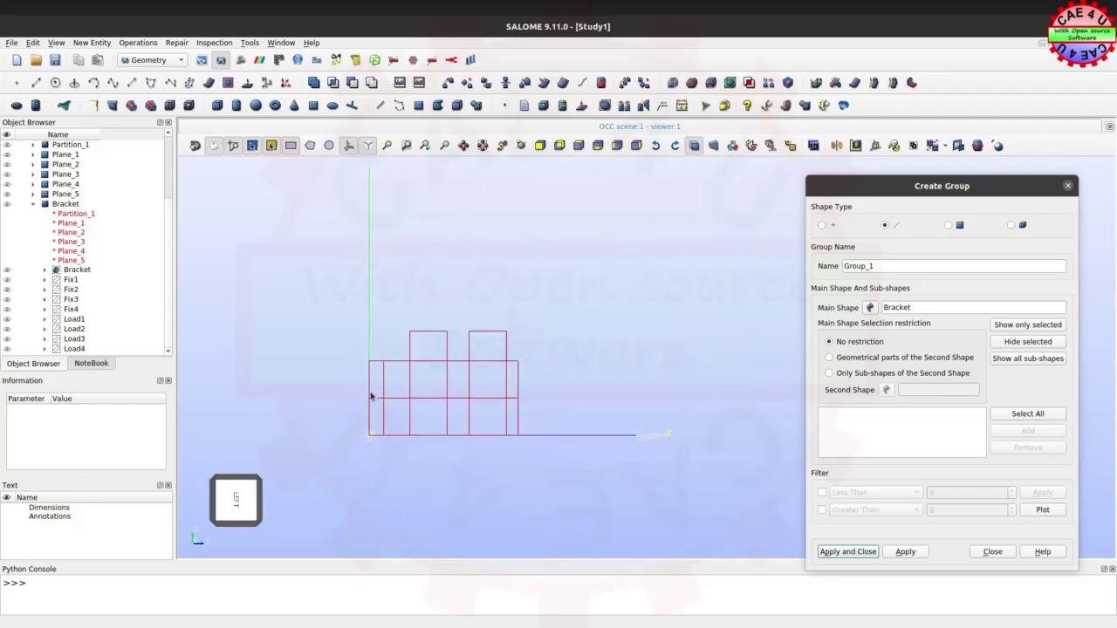
pyautogui.scroll(2, 511, 399)
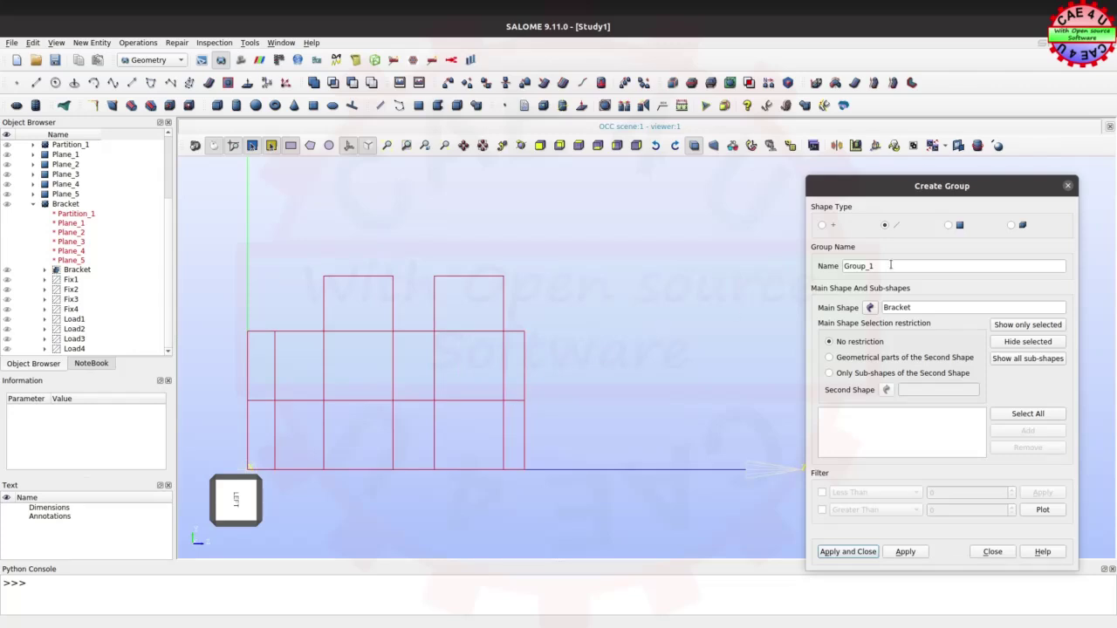
# Name a new edge group Elem3 and add the short top-right edge.
pyautogui.moveTo(890, 265); pyautogui.dragTo(839, 265)
pyautogui.write('Elem3')
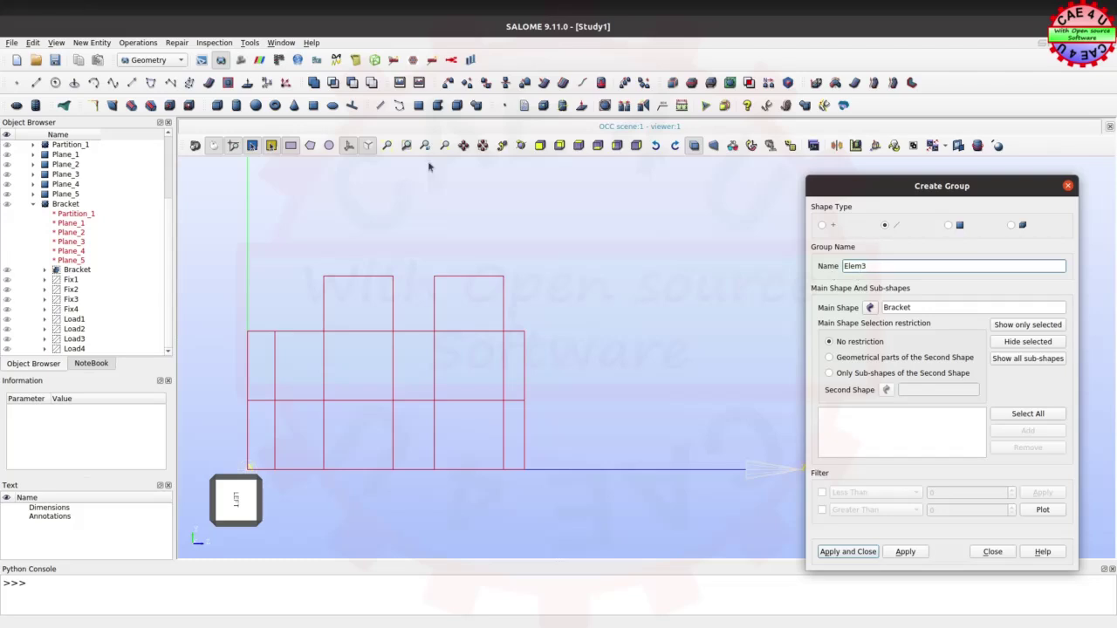
pyautogui.click(215, 146)
pyautogui.moveTo(499, 314); pyautogui.dragTo(541, 352)
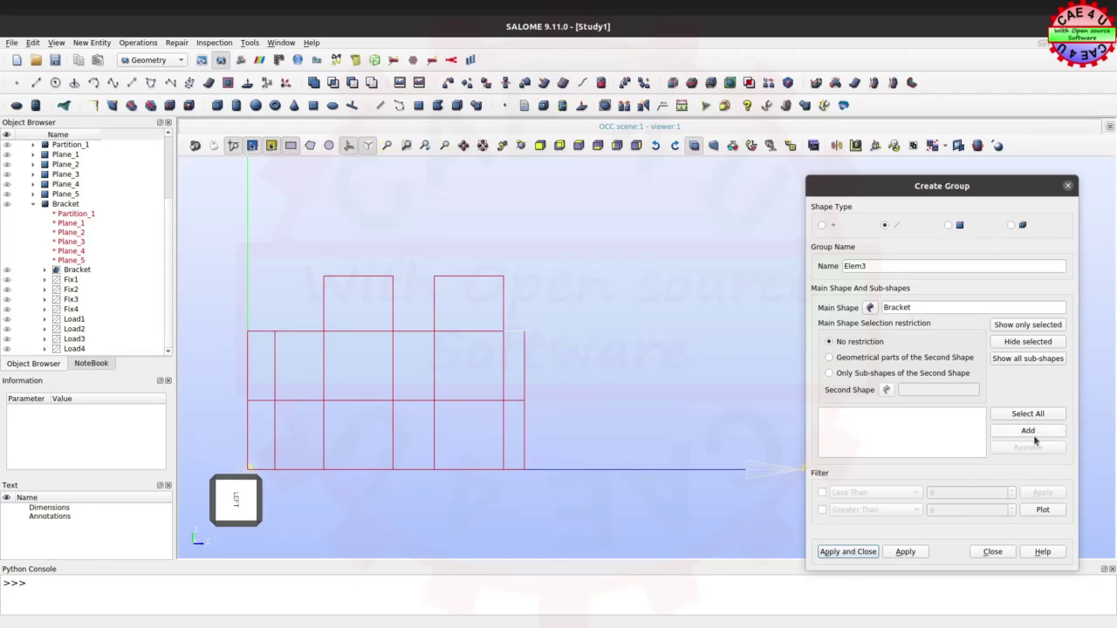
pyautogui.click(1028, 431)
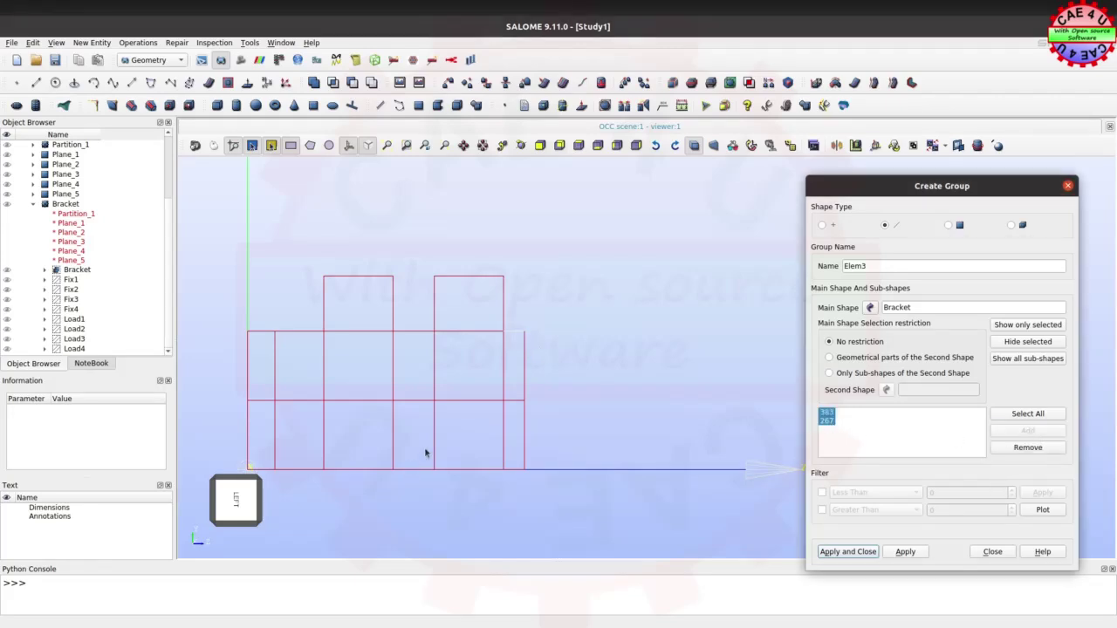
# Back in the left view, add two more edge pairs, including 391 and 261, and apply.
pyautogui.click(215, 147)
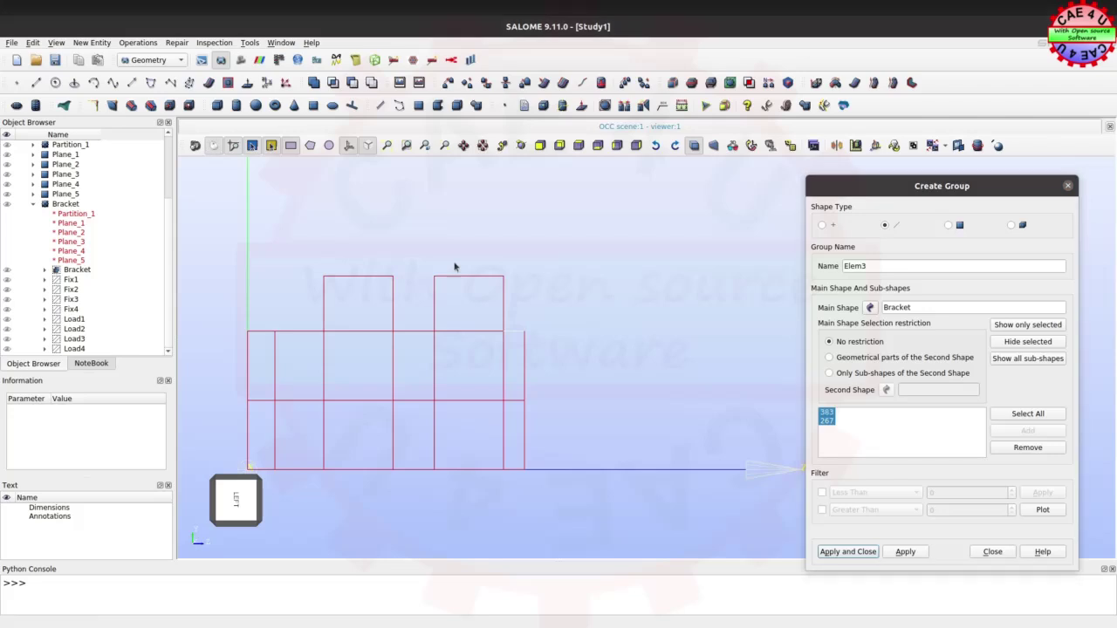
pyautogui.moveTo(544, 317); pyautogui.dragTo(528, 349)
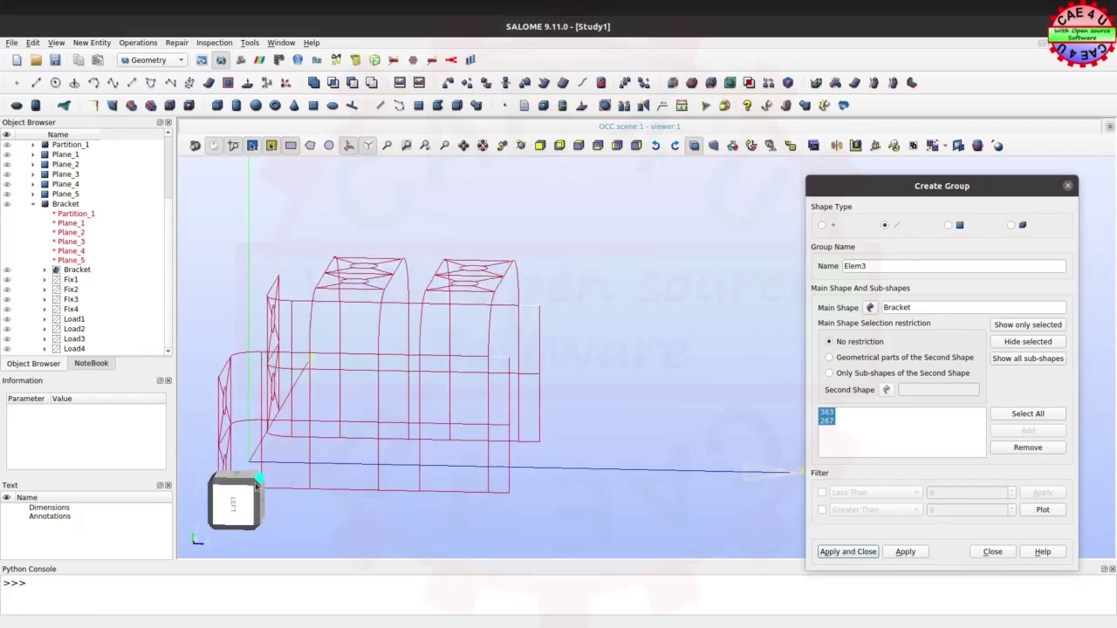
pyautogui.click(237, 501)
pyautogui.scroll(-1, 518, 356)
pyautogui.scroll(3, 523, 354)
pyautogui.scroll(-2, 514, 353)
pyautogui.scroll(3, 515, 353)
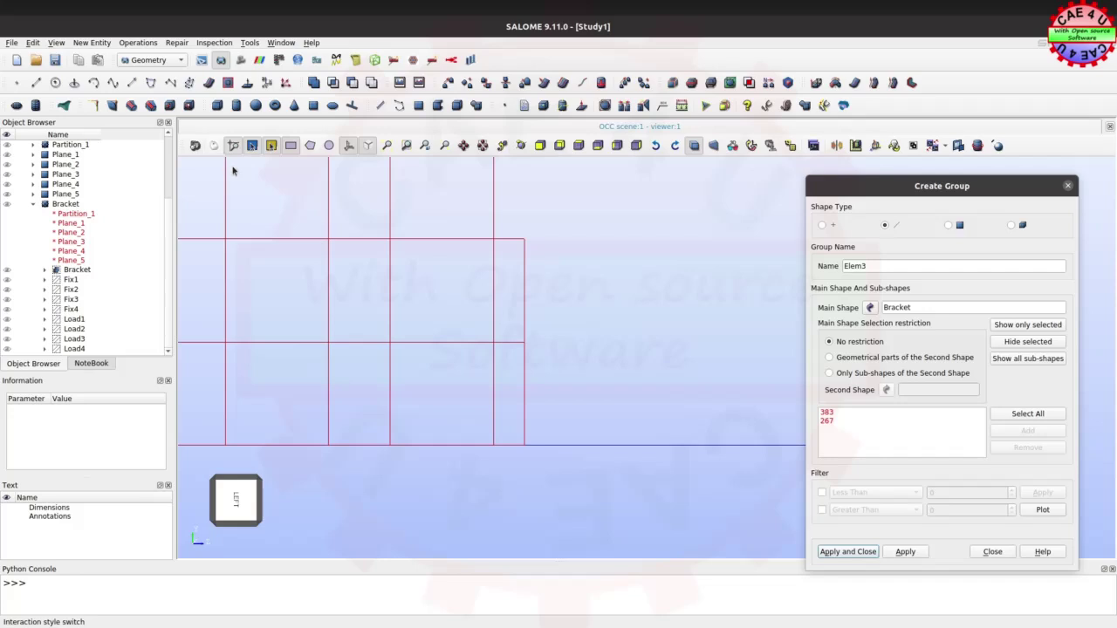
pyautogui.moveTo(475, 330); pyautogui.dragTo(542, 375)
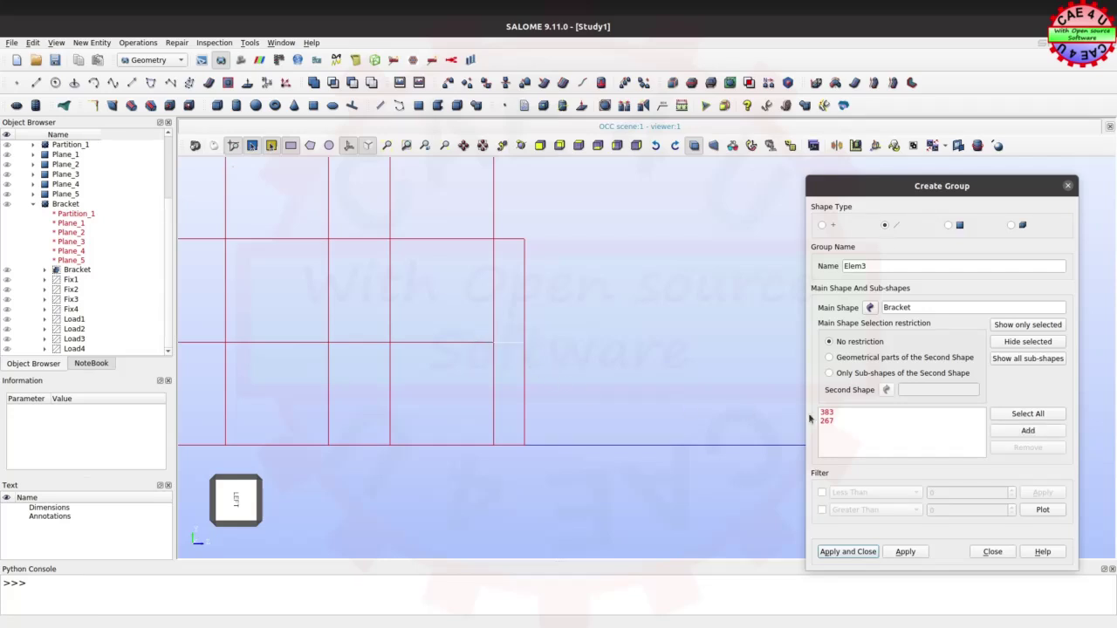
pyautogui.click(1021, 433)
pyautogui.moveTo(461, 427); pyautogui.dragTo(543, 465)
pyautogui.click(1029, 432)
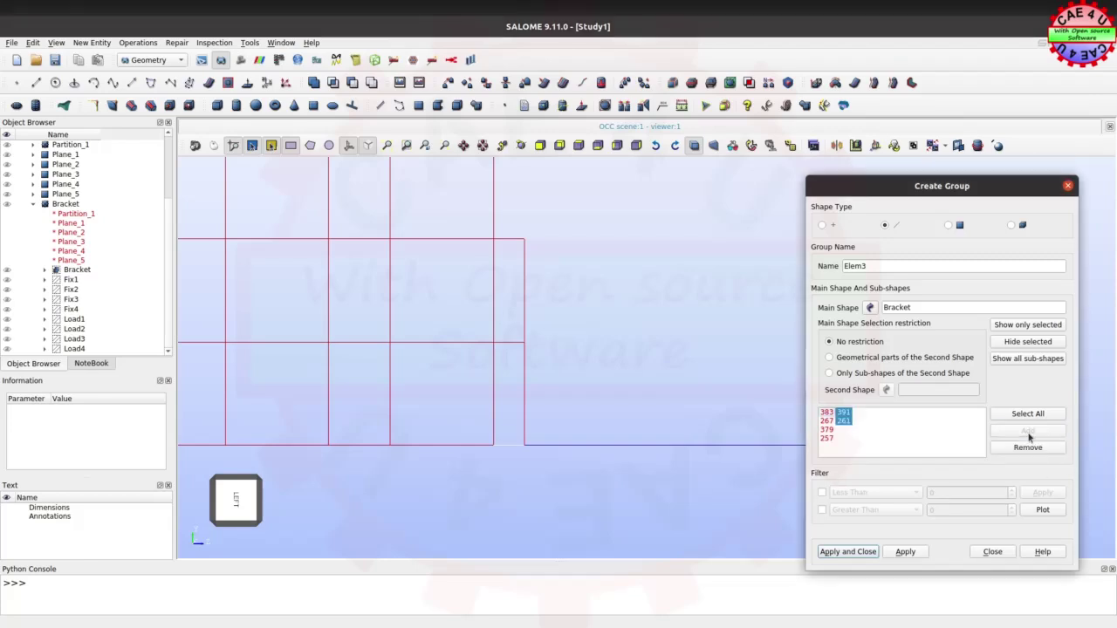
pyautogui.click(906, 551)
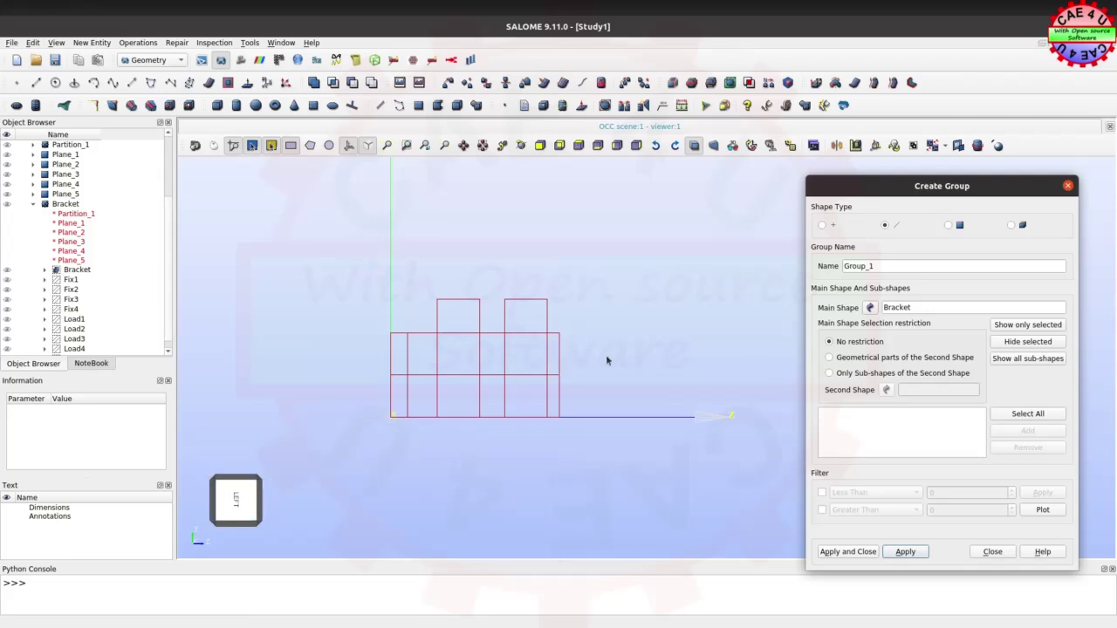
# Switch to the top view and name a new edge group CombElem8.
pyautogui.moveTo(529, 361)
pyautogui.mouseDown()
pyautogui.moveTo(321, 384)
pyautogui.moveTo(241, 517)
pyautogui.mouseUp()
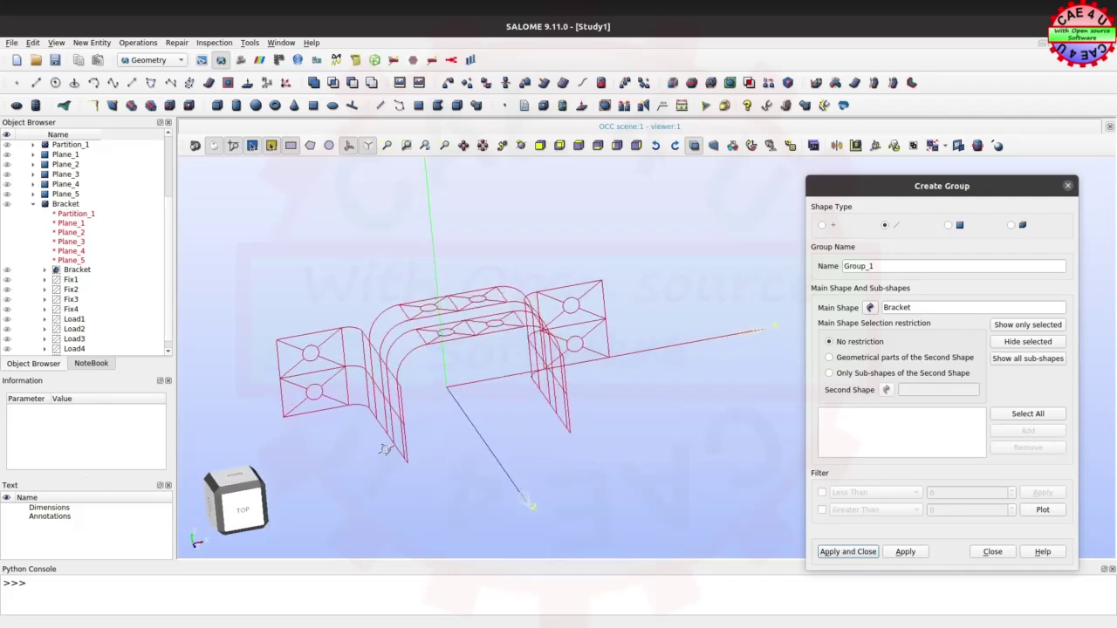
pyautogui.click(241, 517)
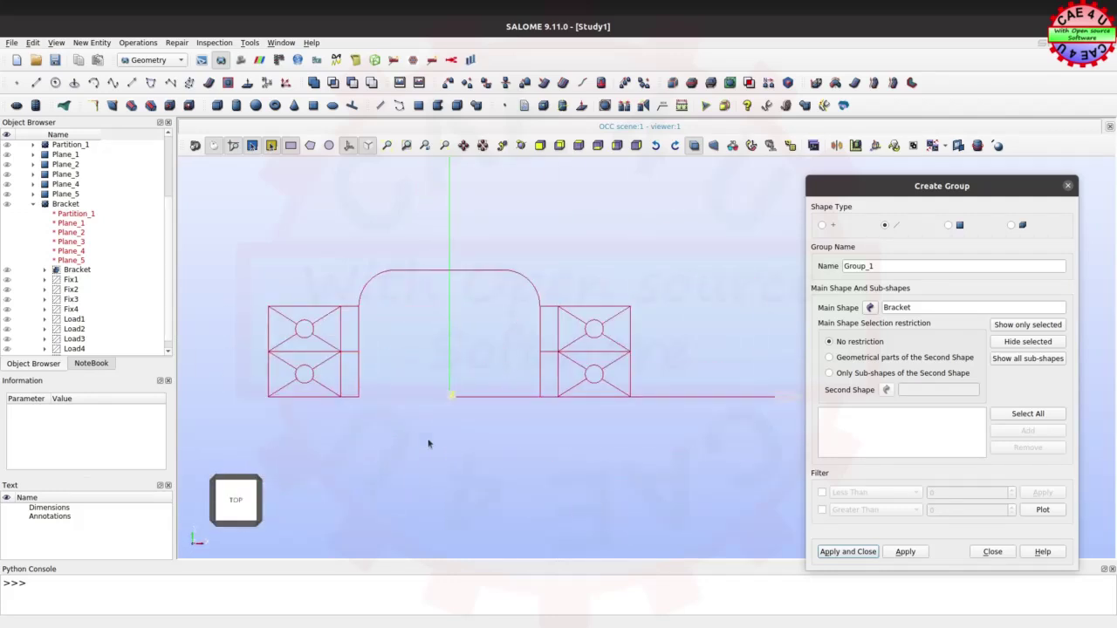
pyautogui.scroll(1, 428, 443)
pyautogui.doubleClick(880, 271)
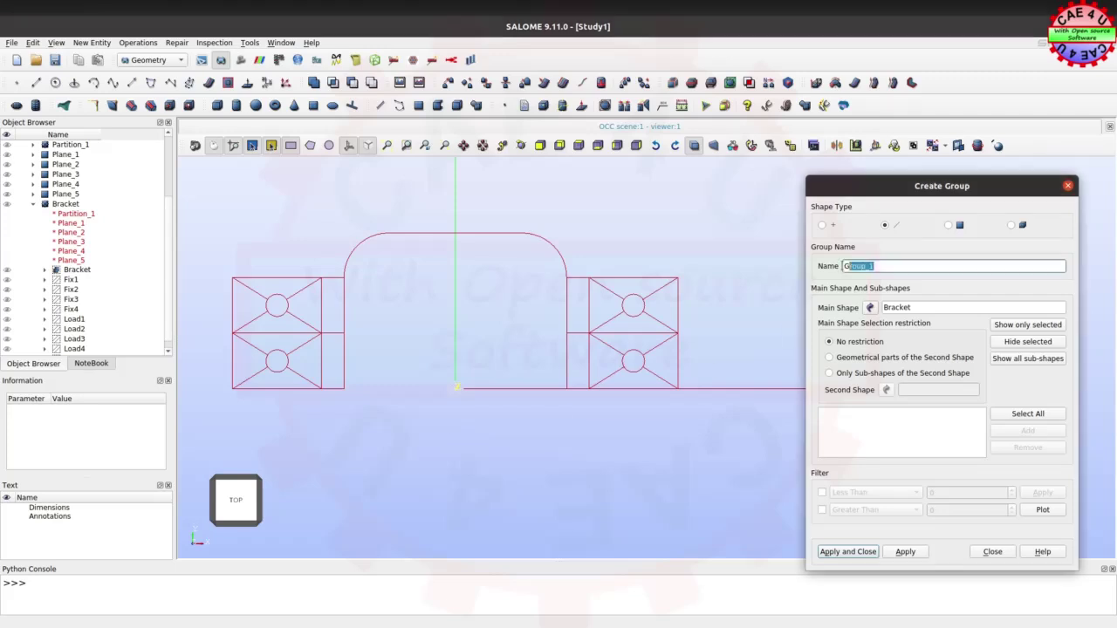
pyautogui.write('CombElemB')
# Add the circle arcs inside the left and right boxes from the top view.
pyautogui.scroll(2, 273, 314)
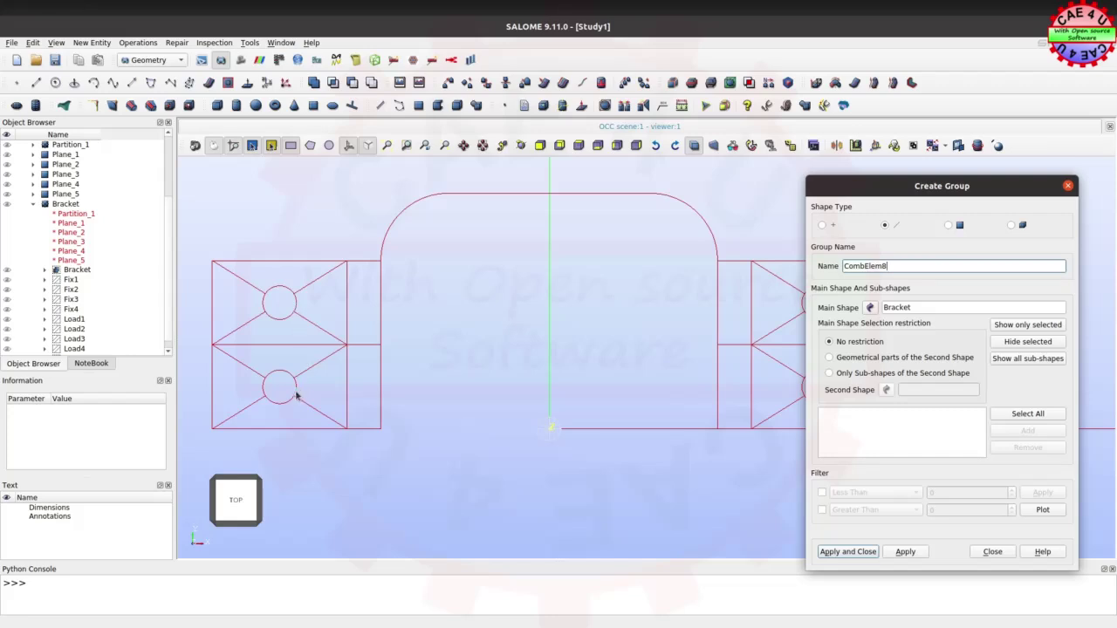
pyautogui.scroll(-2, 340, 356)
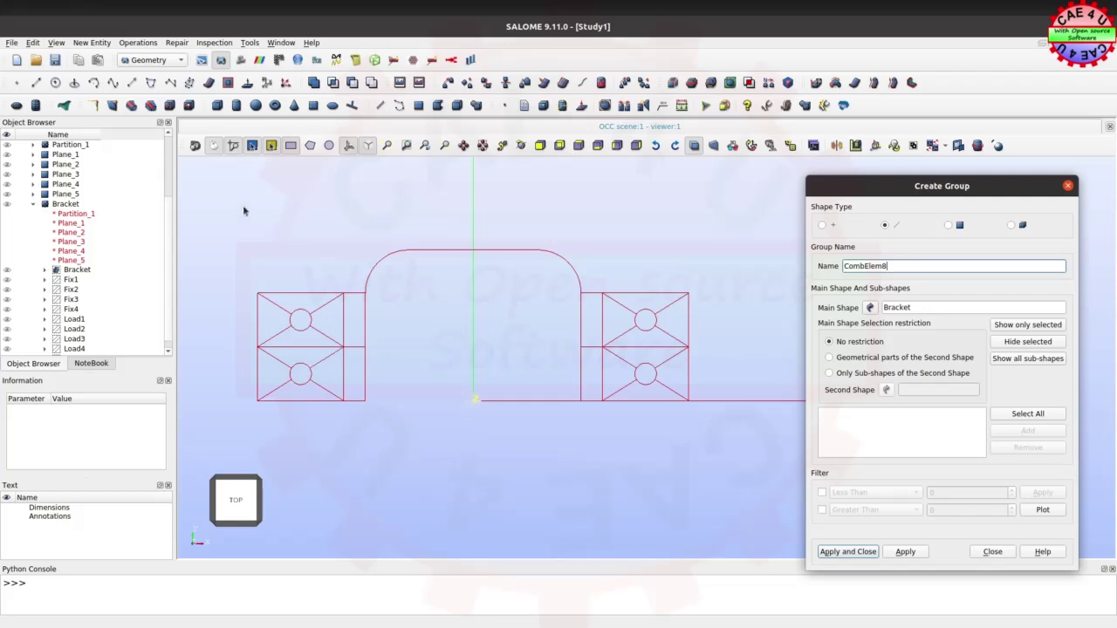
pyautogui.moveTo(303, 304); pyautogui.dragTo(323, 396)
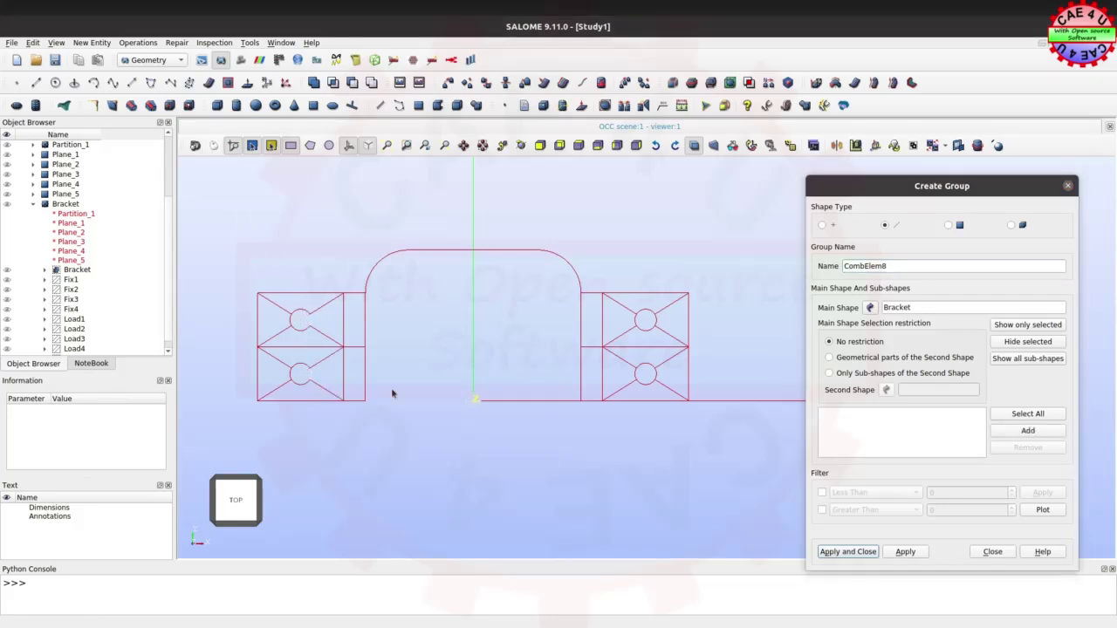
pyautogui.click(1027, 431)
pyautogui.scroll(1, 603, 349)
pyautogui.scroll(2, 603, 349)
pyautogui.scroll(2, 563, 299)
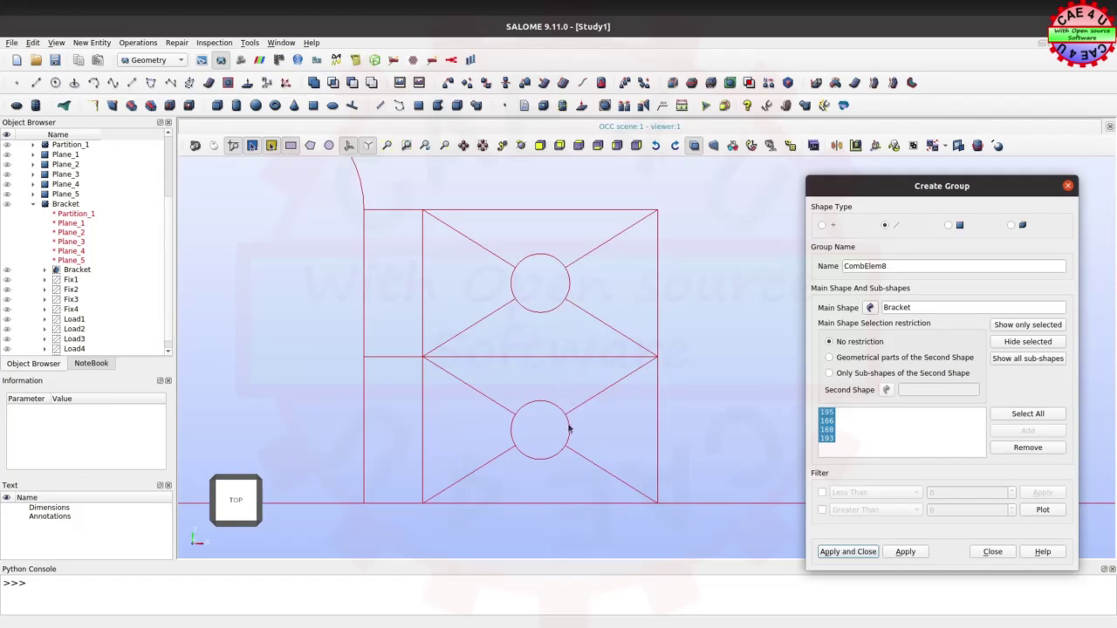
pyautogui.scroll(-2, 570, 443)
pyautogui.scroll(-1, 570, 443)
pyautogui.scroll(1, 570, 442)
pyautogui.scroll(-1, 569, 440)
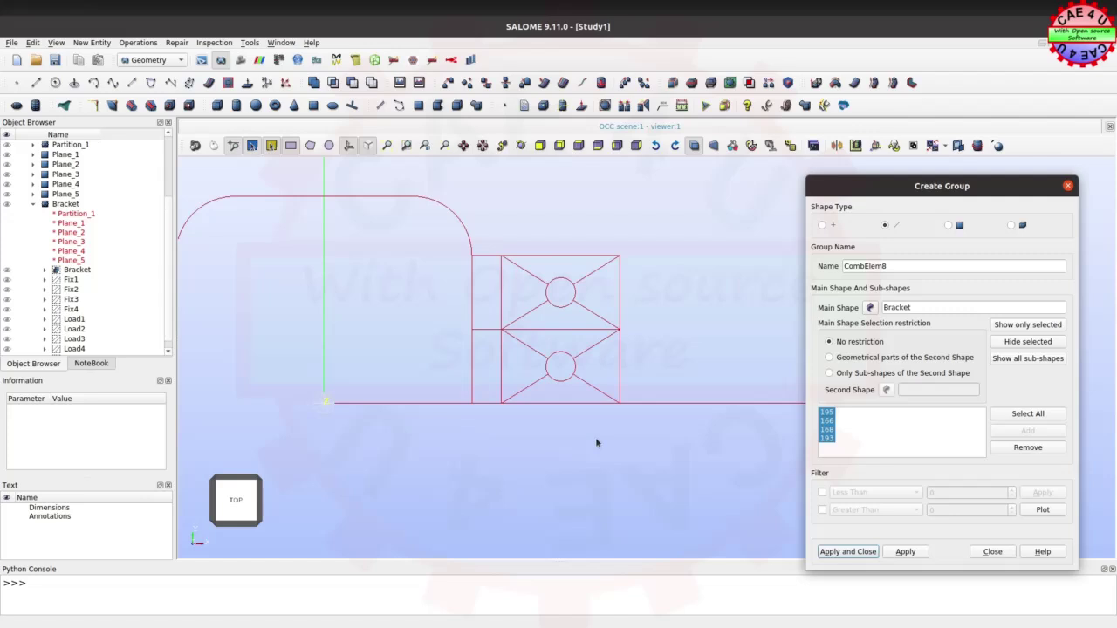
pyautogui.moveTo(563, 267); pyautogui.dragTo(582, 395)
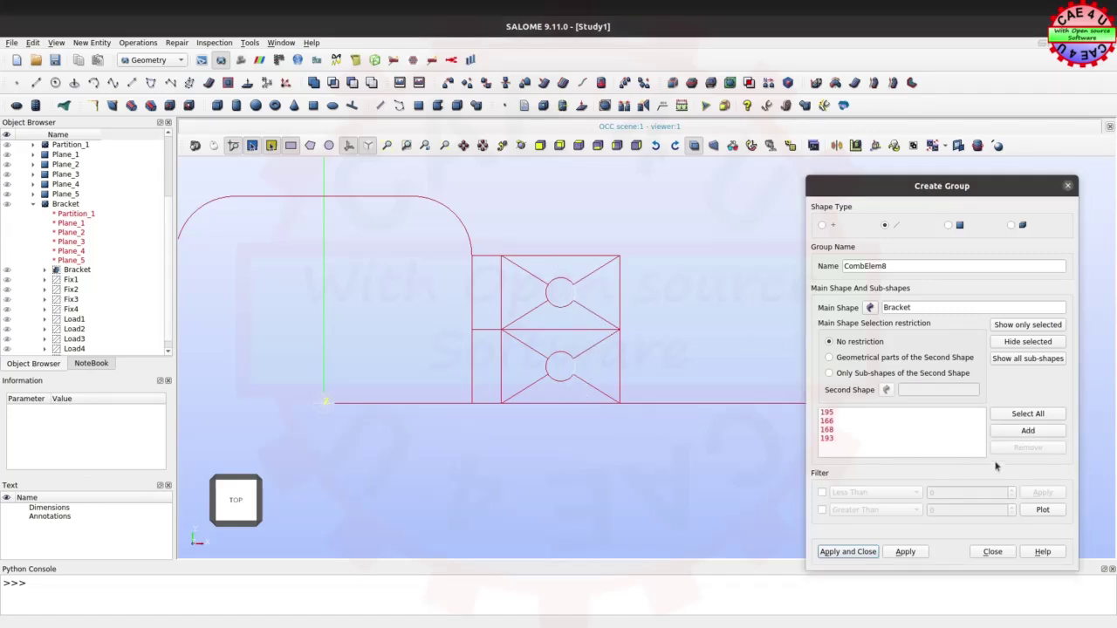
pyautogui.click(1026, 431)
pyautogui.scroll(-3, 640, 331)
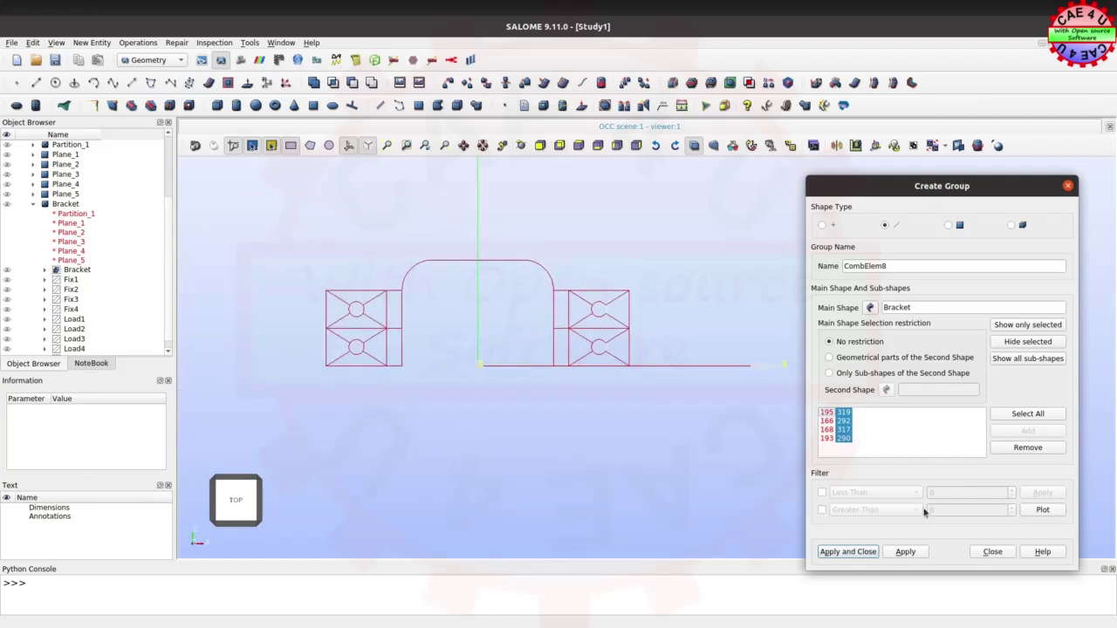
# Add the left and right circles' arcs from the front view, then apply CombElem8.
pyautogui.click(235, 526)
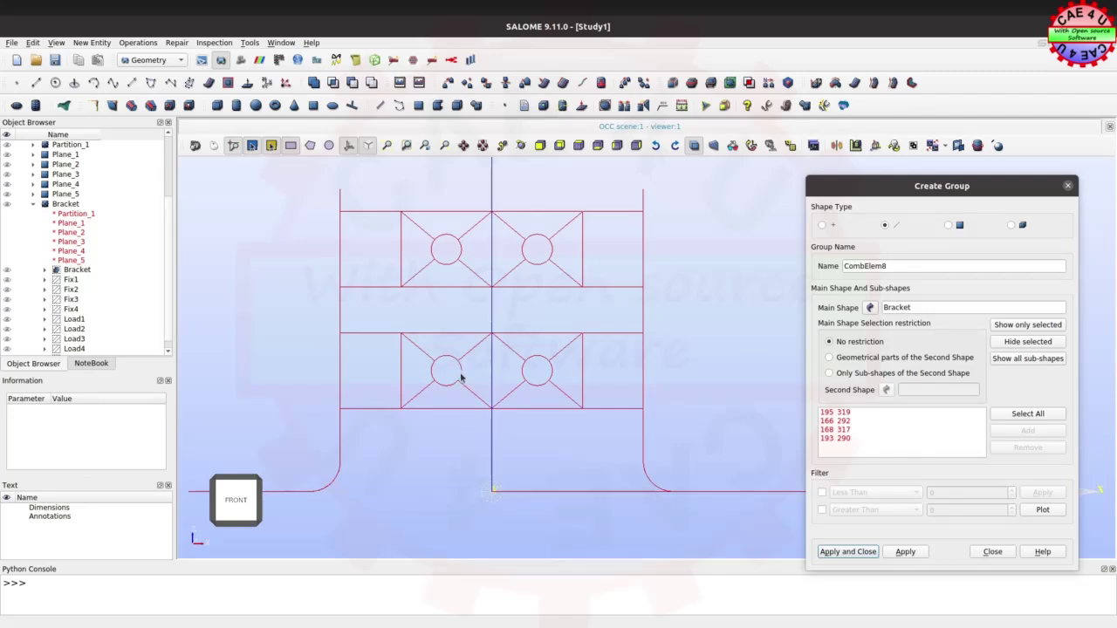
pyautogui.moveTo(450, 222); pyautogui.dragTo(480, 393)
pyautogui.click(1027, 431)
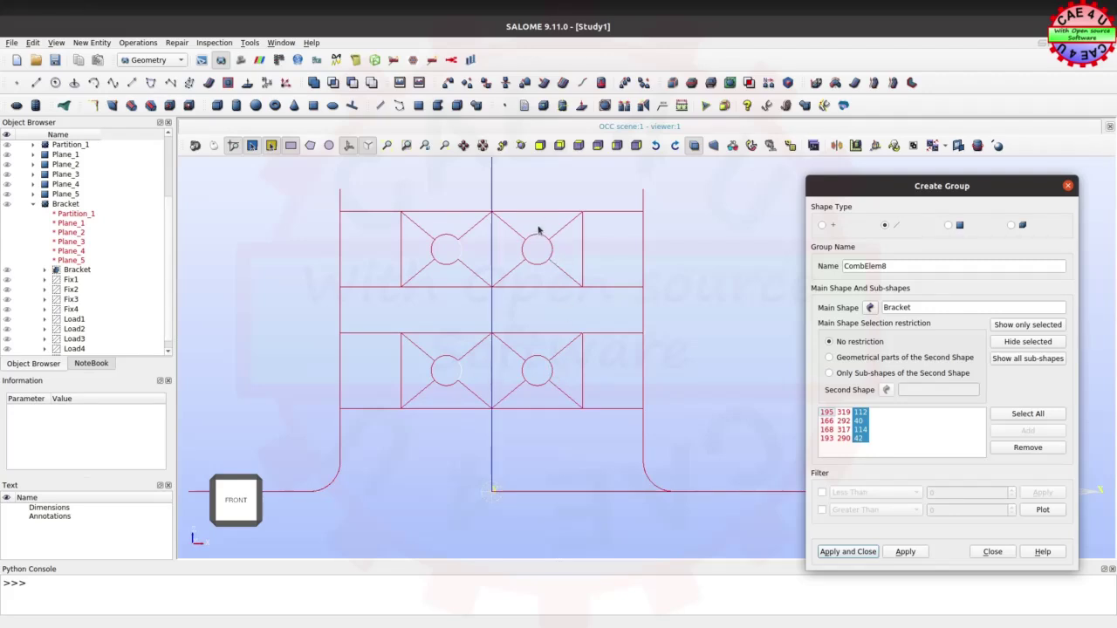
pyautogui.moveTo(538, 226); pyautogui.dragTo(566, 384)
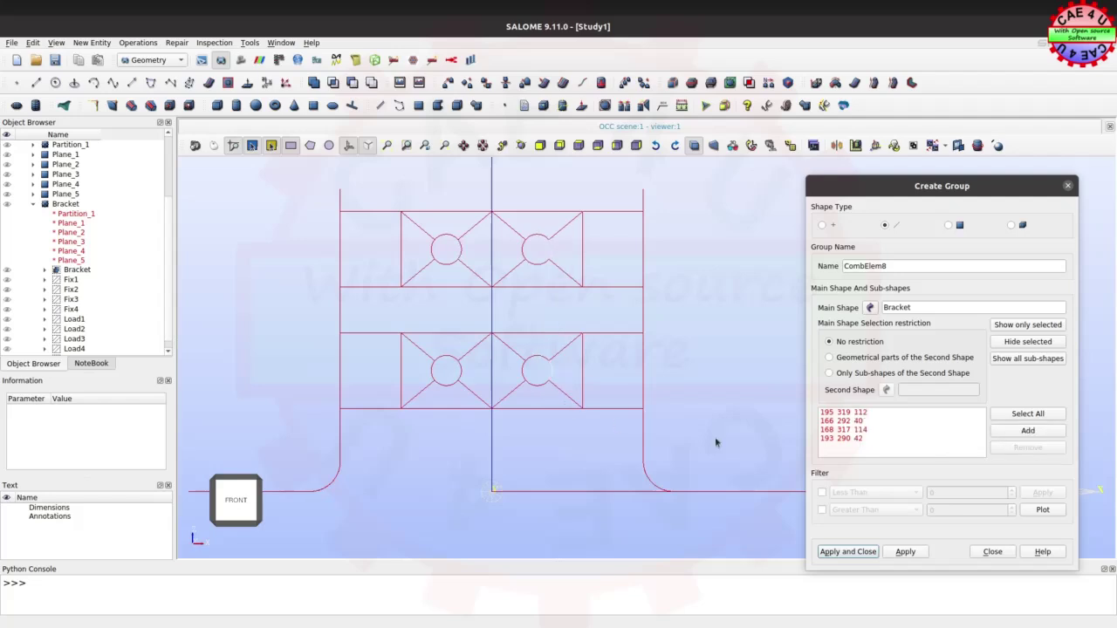
pyautogui.click(1028, 432)
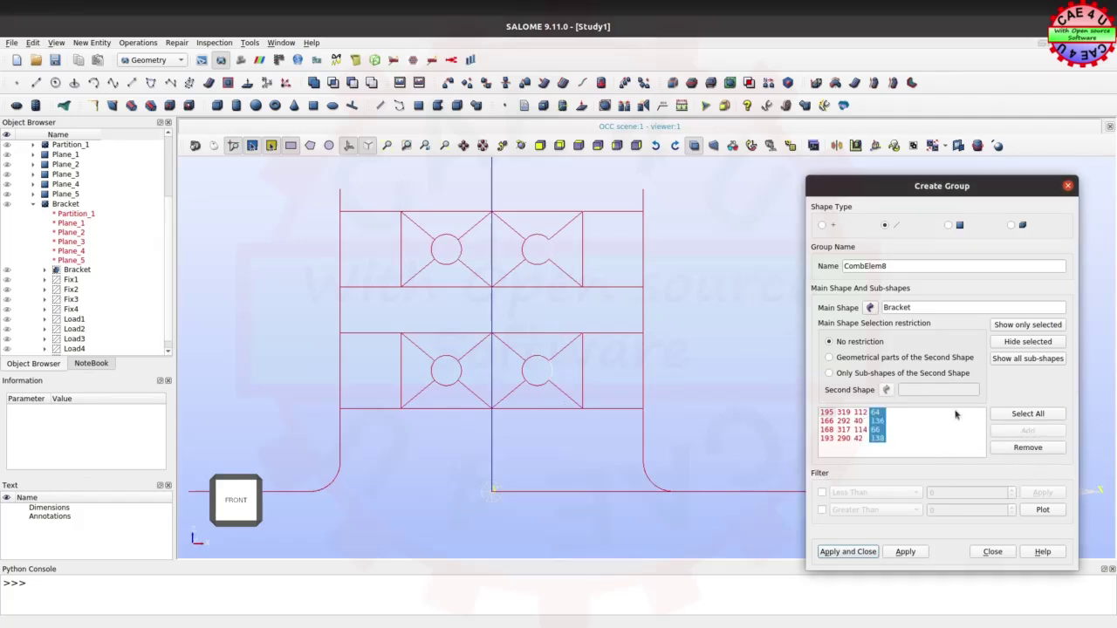
pyautogui.click(907, 554)
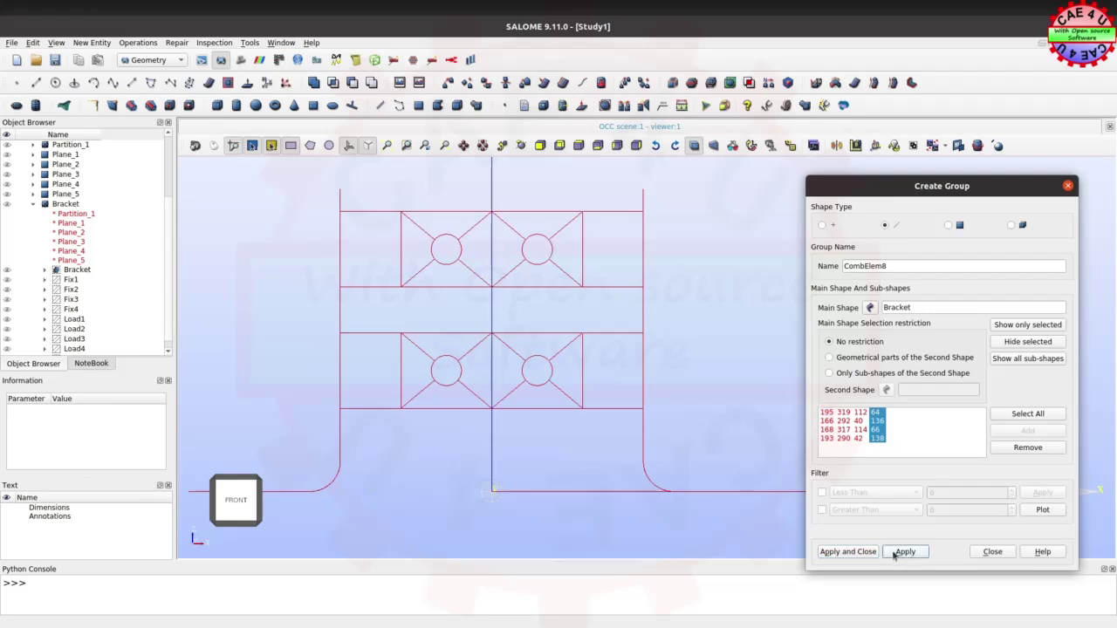
# Build Group_1 from all Bracket edges minus Elem3 and CombElem8, then apply and close.
pyautogui.scroll(-3, 605, 320)
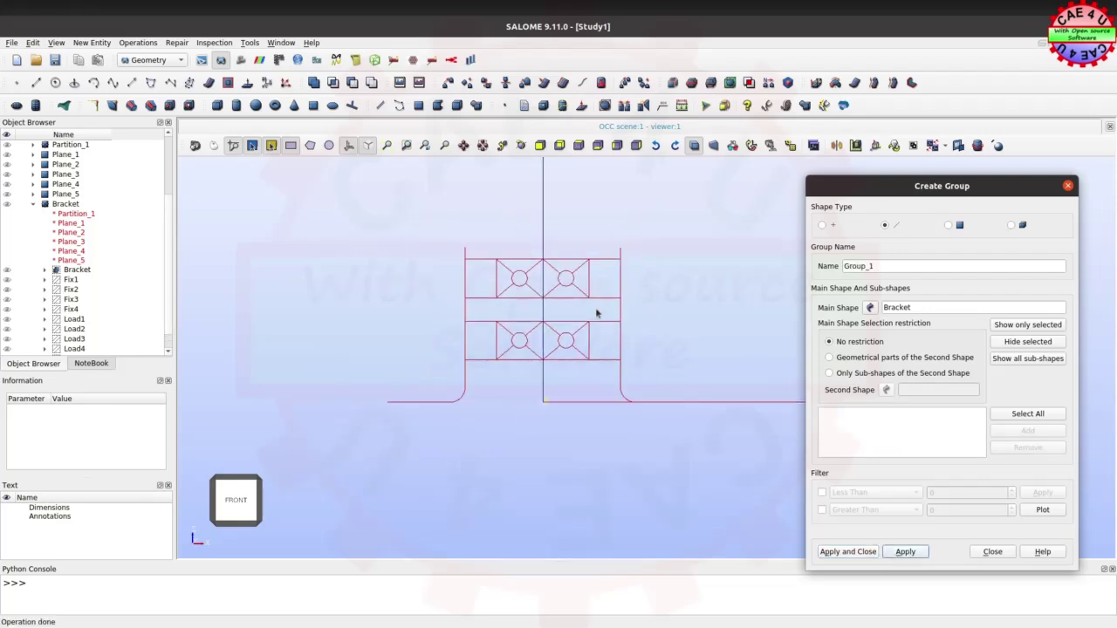
pyautogui.click(1034, 415)
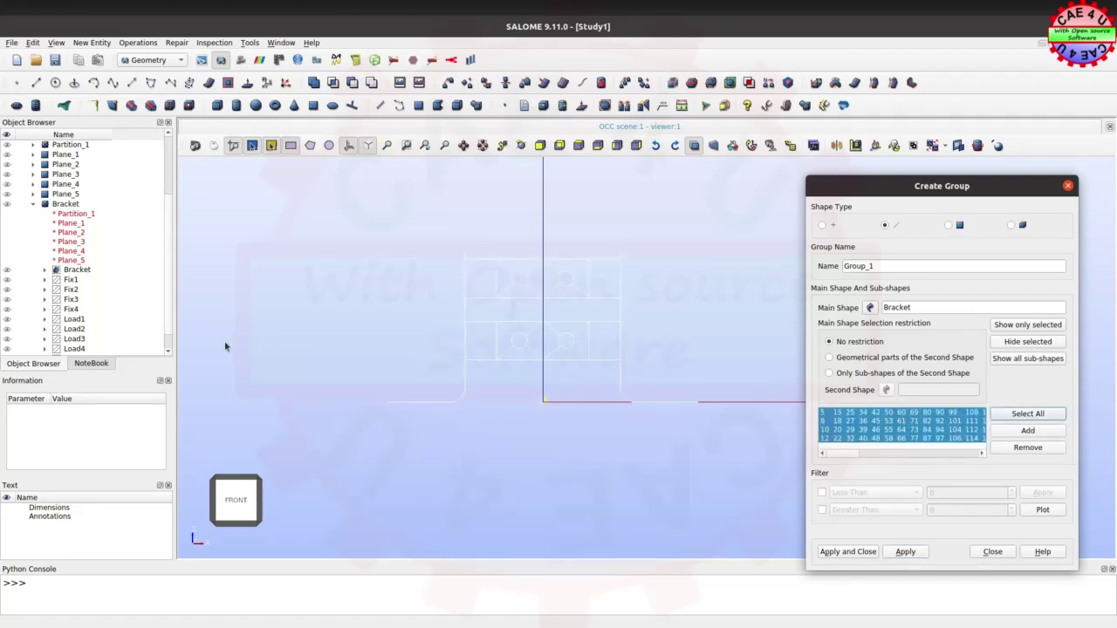
pyautogui.scroll(-1, 169, 247)
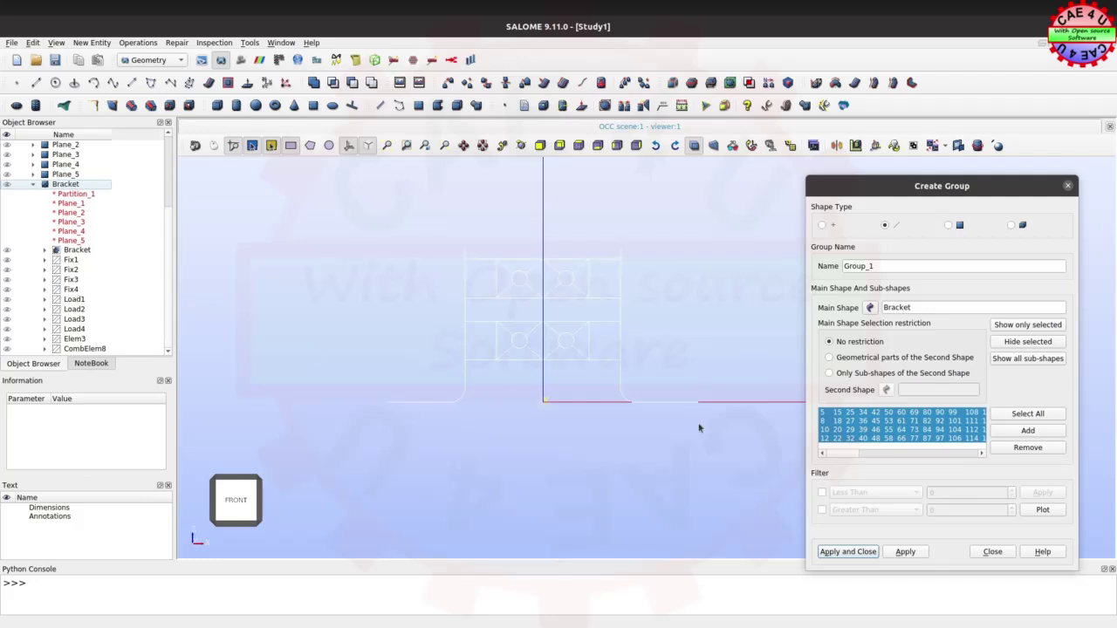
pyautogui.click(722, 459)
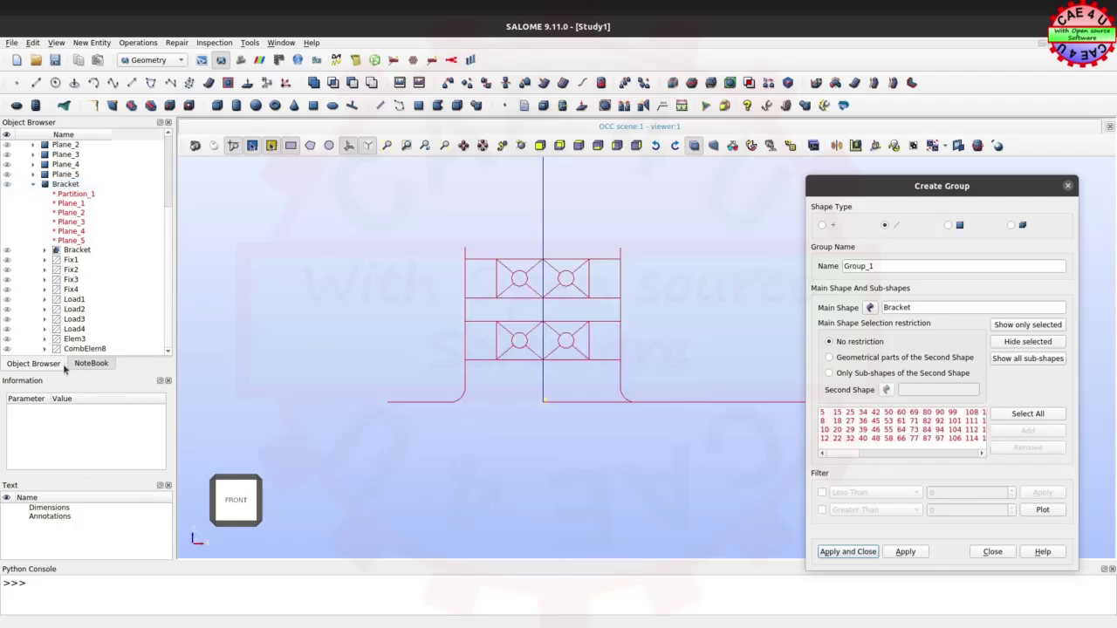
pyautogui.click(75, 338)
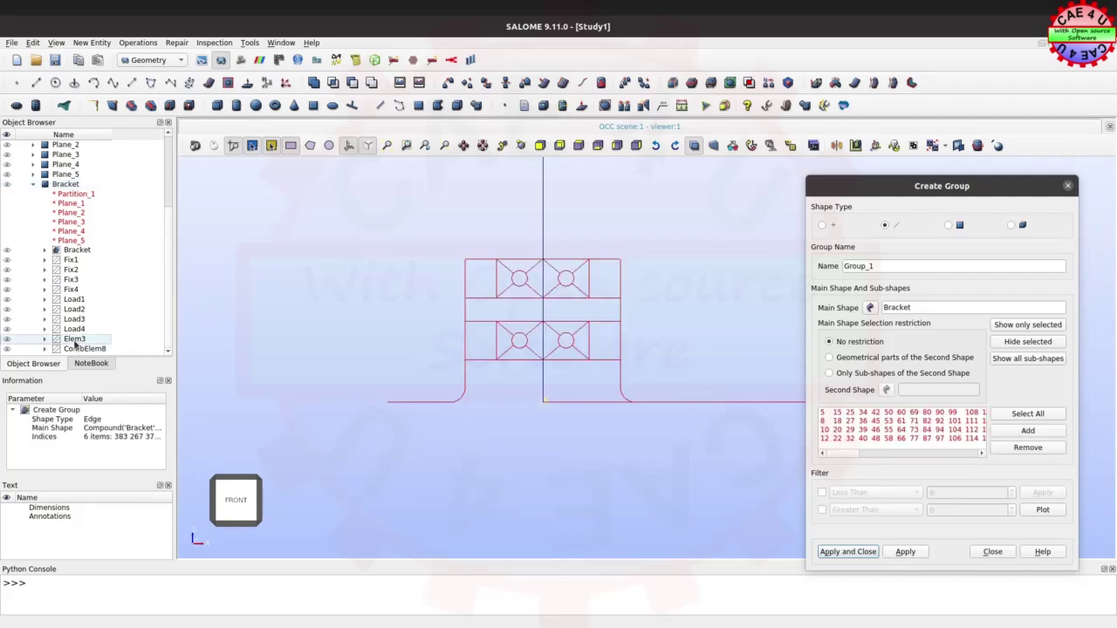
pyautogui.moveTo(839, 453)
pyautogui.mouseDown()
pyautogui.moveTo(936, 464)
pyautogui.moveTo(839, 460)
pyautogui.mouseUp()
pyautogui.click(1046, 450)
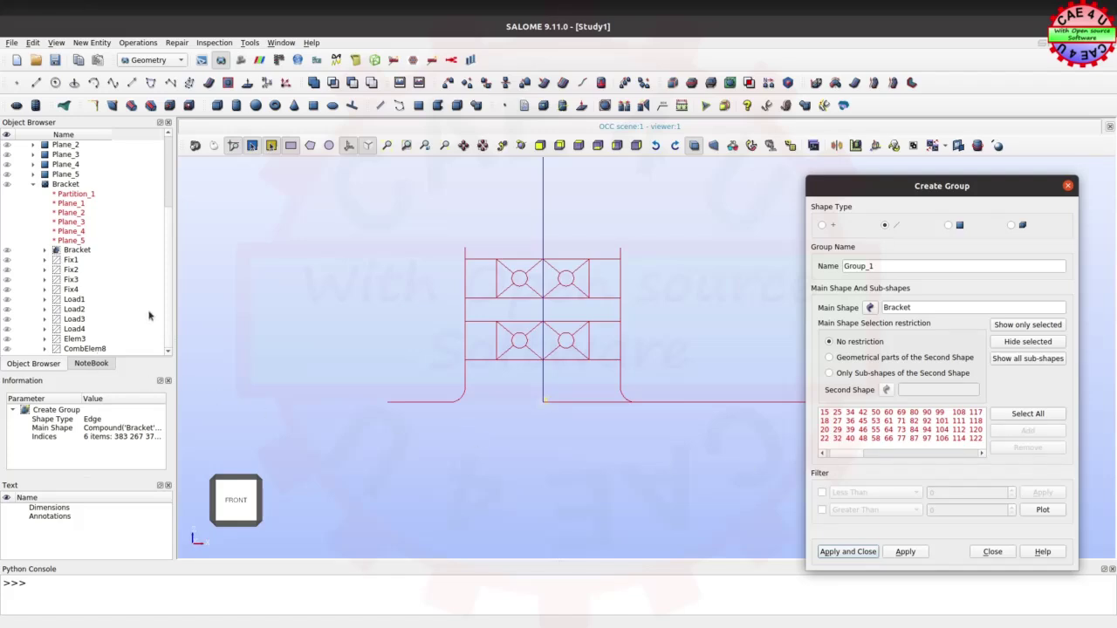
pyautogui.click(96, 349)
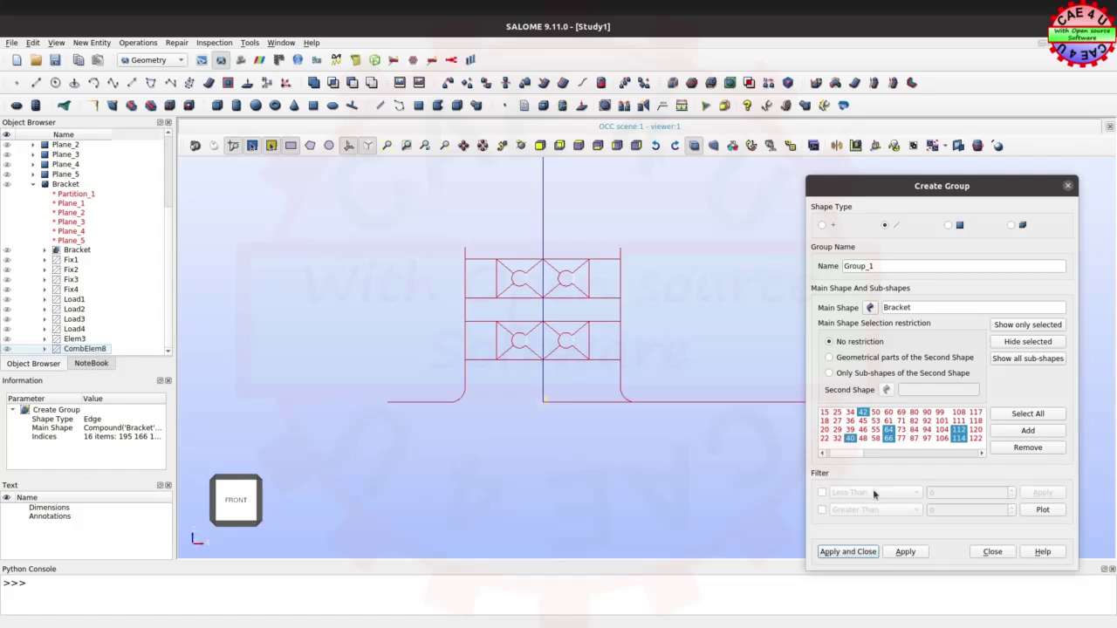
pyautogui.click(1027, 448)
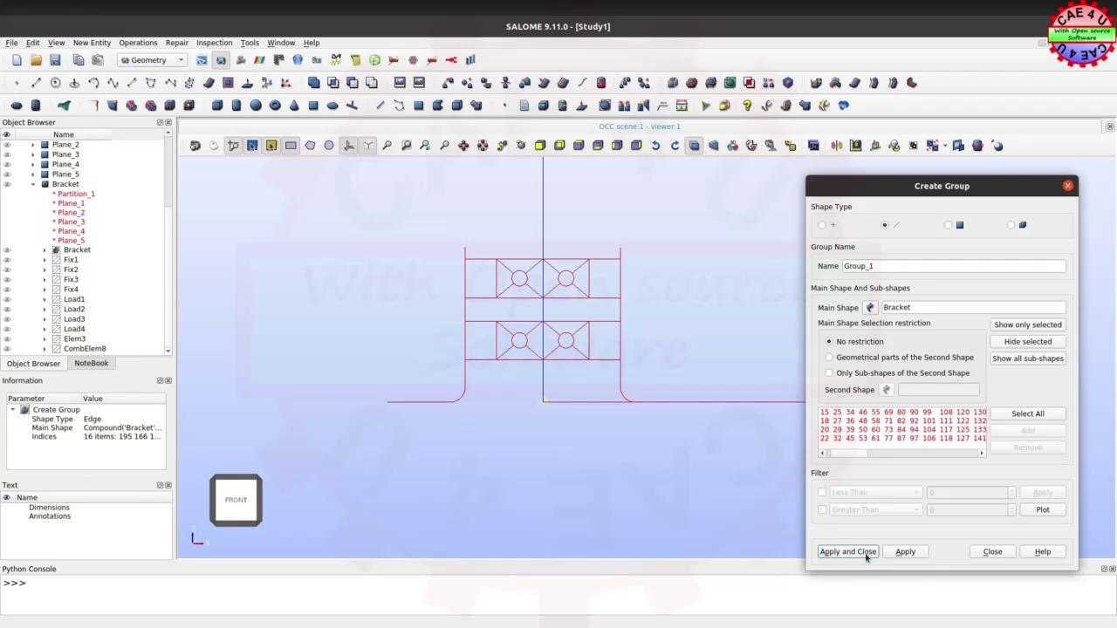
pyautogui.click(865, 554)
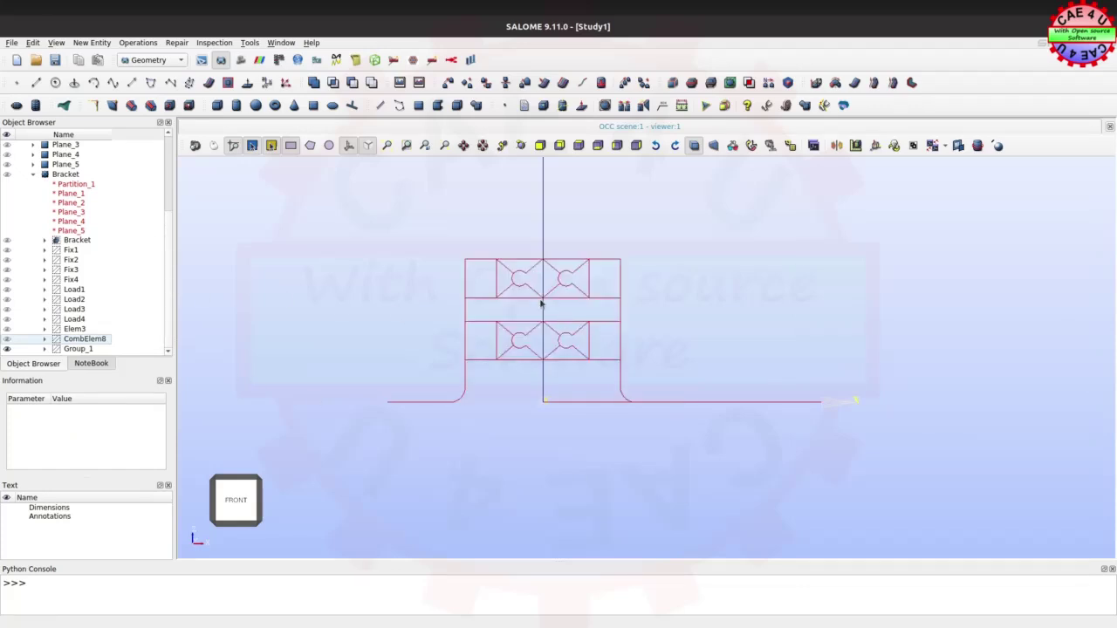
# Rename the new edge group Group_1 to Elem8.
pyautogui.click(340, 245)
pyautogui.moveTo(549, 312)
pyautogui.keyDown('ctrl'); pyautogui.mouseDown(button='right')
pyautogui.moveTo(548, 486)
pyautogui.moveTo(521, 337)
pyautogui.moveTo(568, 438)
pyautogui.moveTo(588, 438)
pyautogui.moveTo(531, 431)
pyautogui.moveTo(489, 367)
pyautogui.mouseUp(button='right'); pyautogui.keyUp('ctrl')
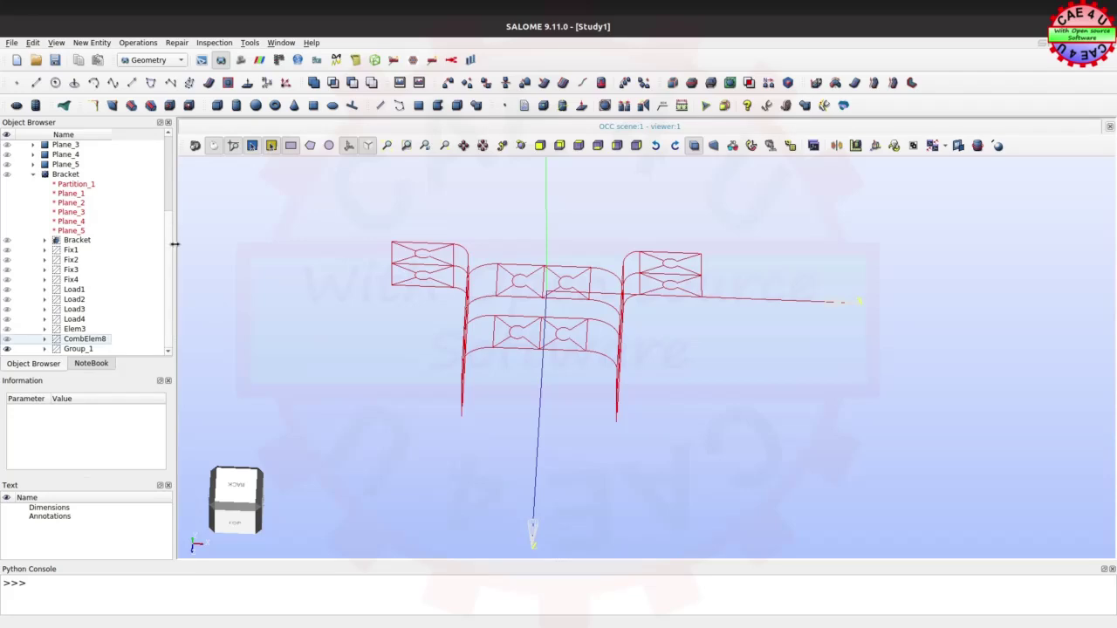
pyautogui.click(86, 349)
pyautogui.rightClick(85, 349)
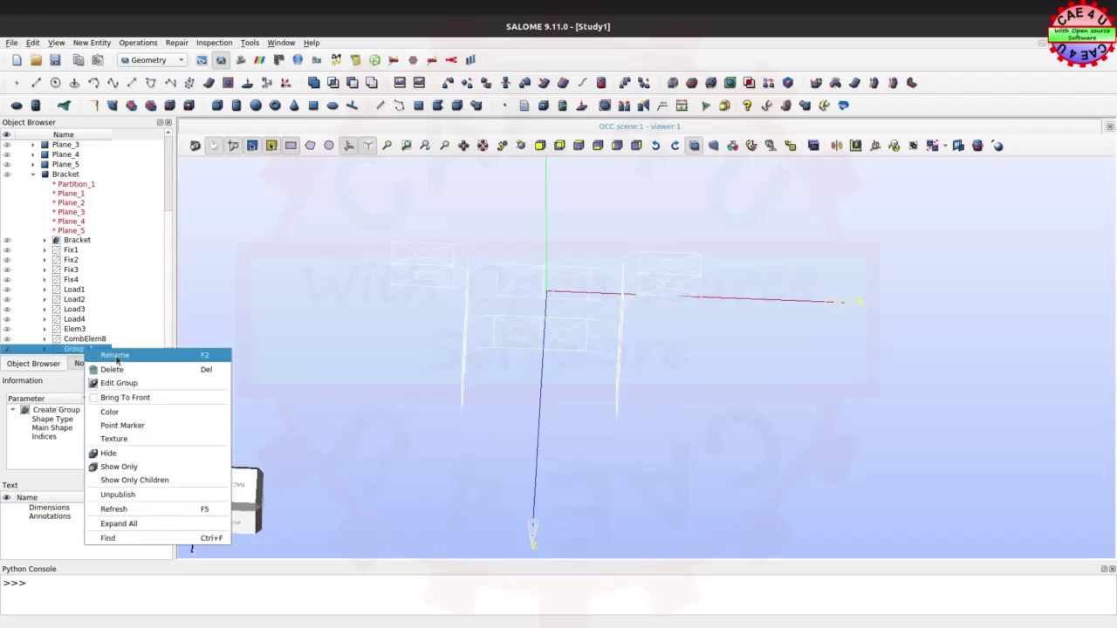
pyautogui.click(117, 356)
pyautogui.write('Elem8')
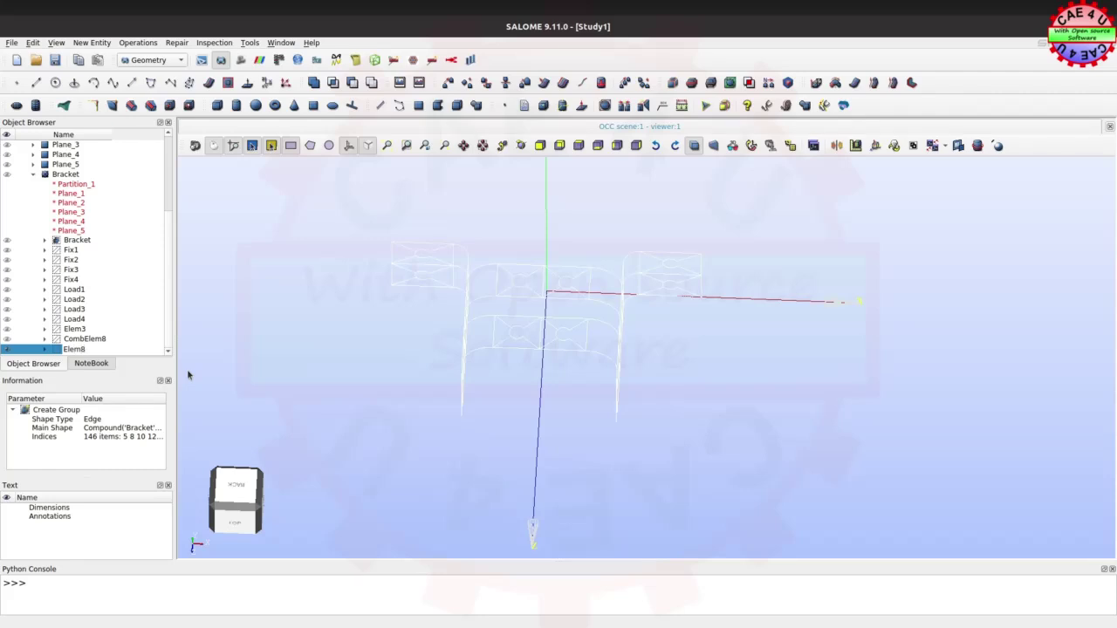
pyautogui.click(289, 214)
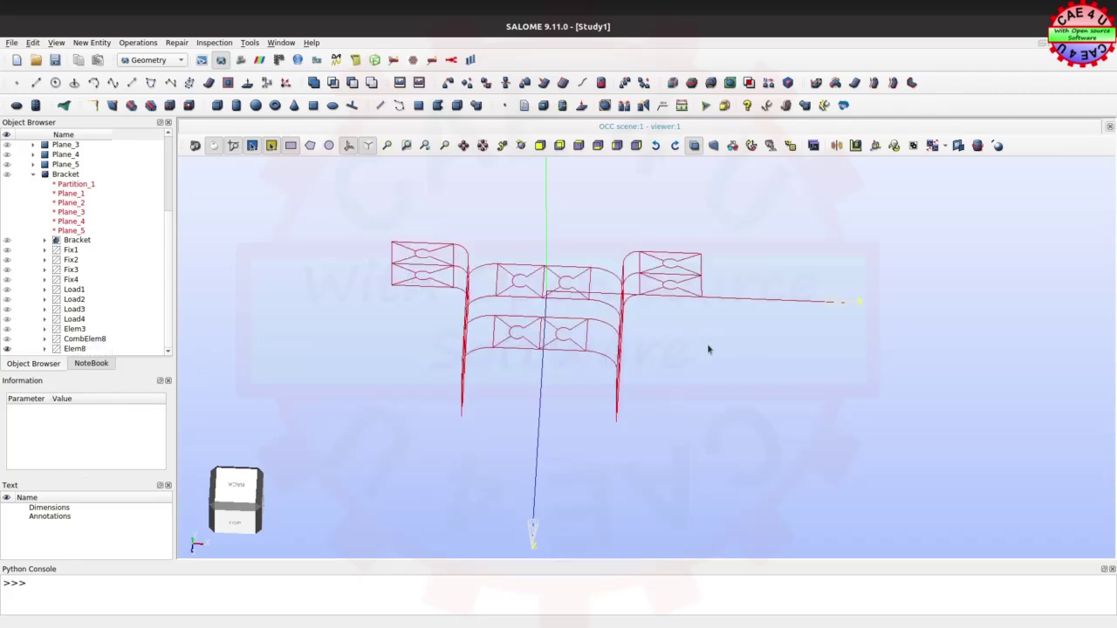
pyautogui.keyDown('ctrl'); pyautogui.moveTo(669, 378); pyautogui.dragTo(635, 387, button='right'); pyautogui.keyUp('ctrl')
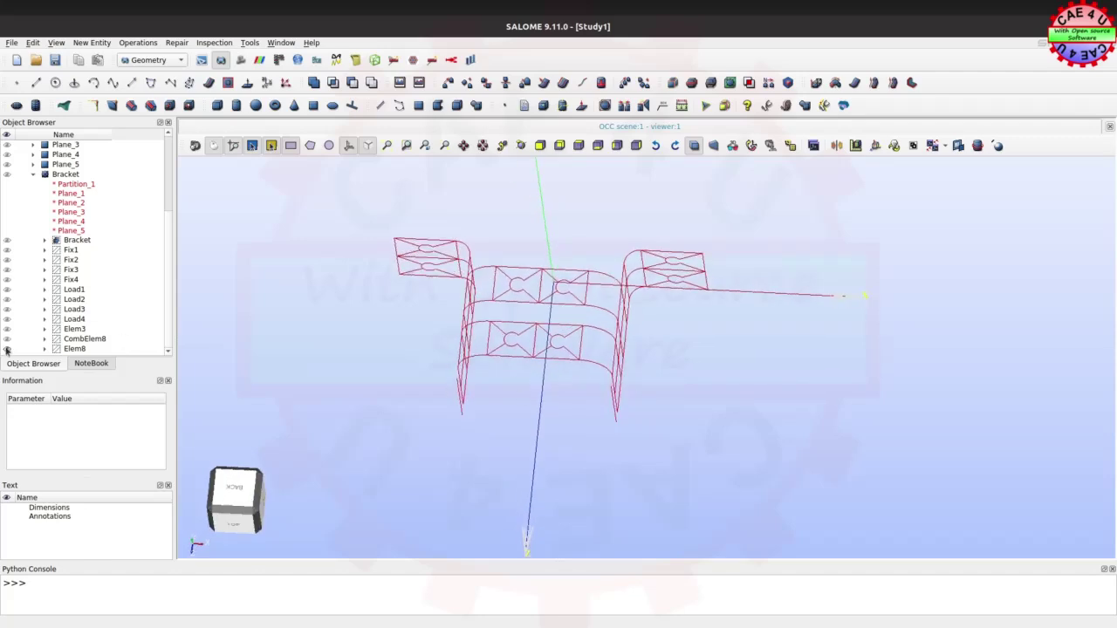
# Hide the Elem8 and Bracket face groups, show the whole partitioned Bracket, and collapse its tree.
pyautogui.click(7, 349)
pyautogui.click(7, 243)
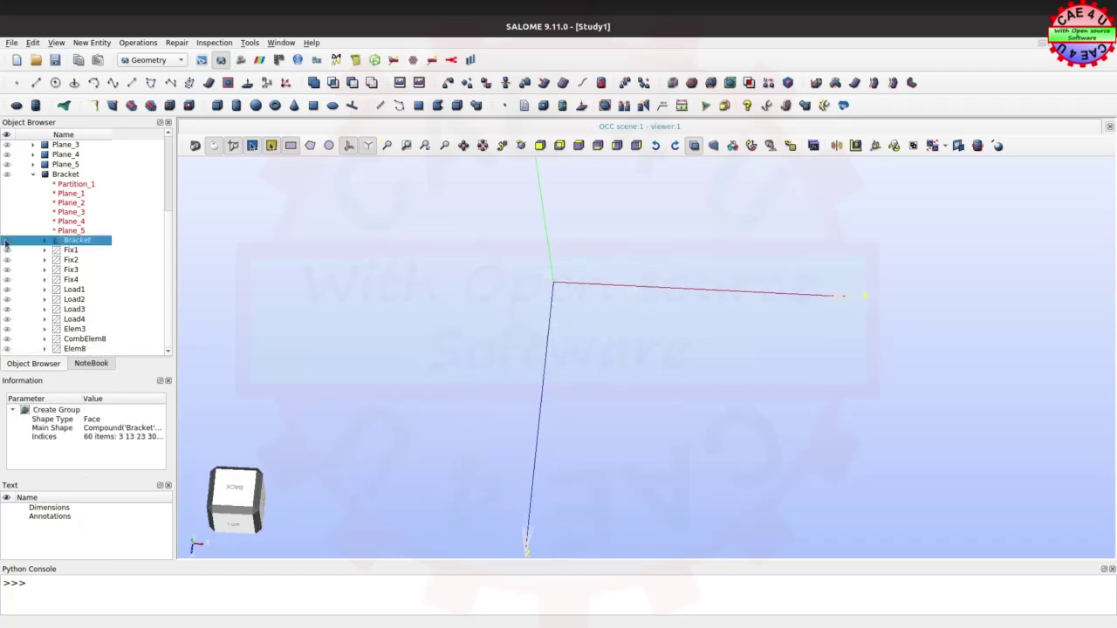
pyautogui.click(584, 449)
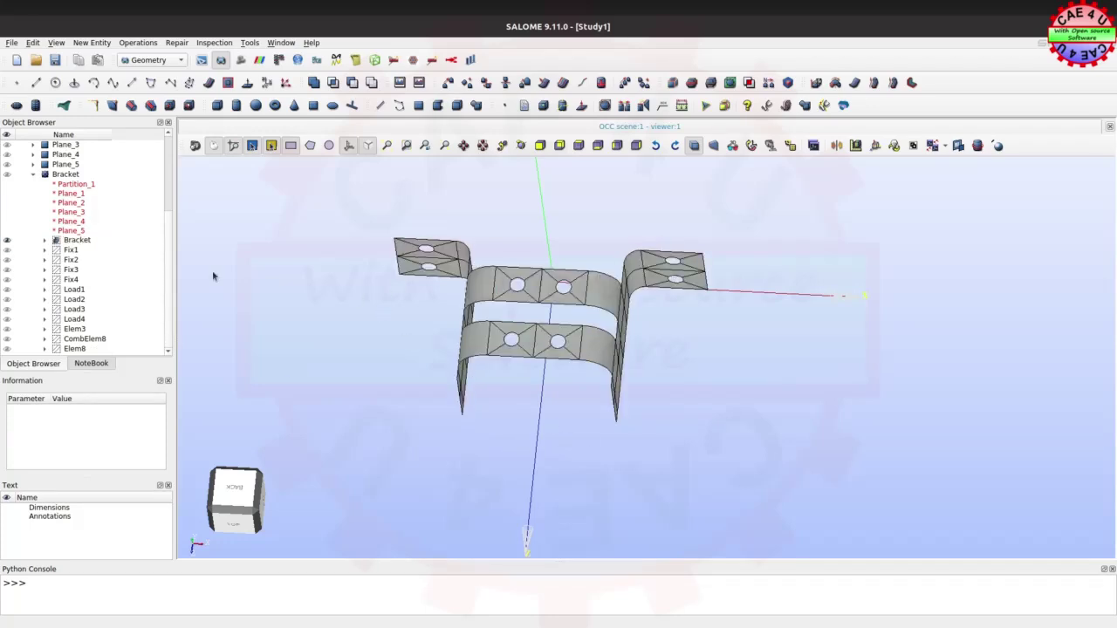
pyautogui.click(7, 241)
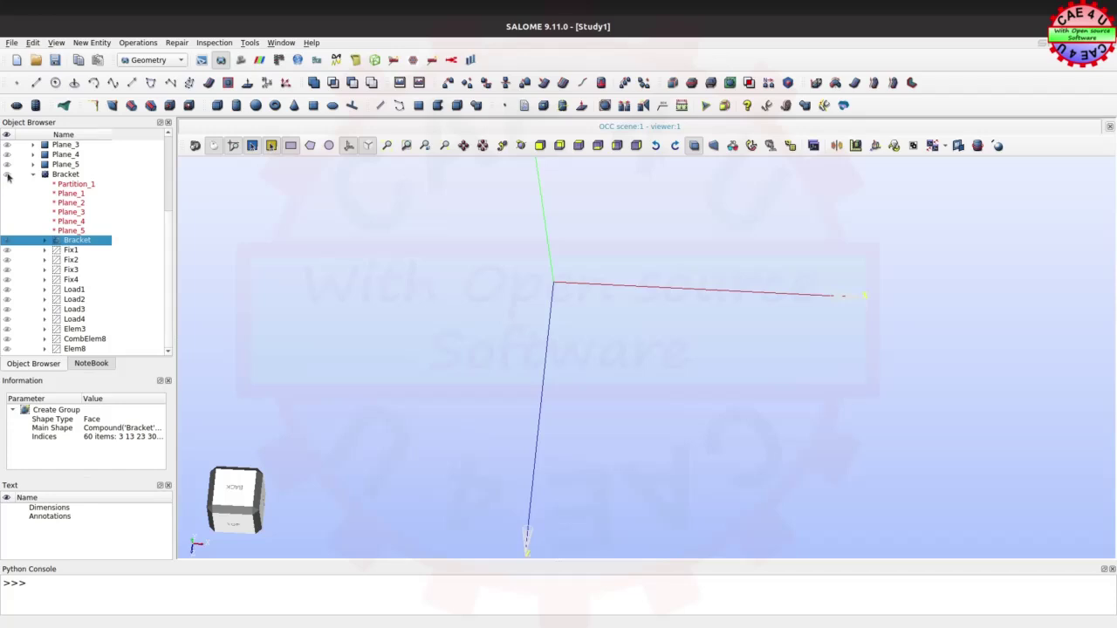
pyautogui.click(7, 175)
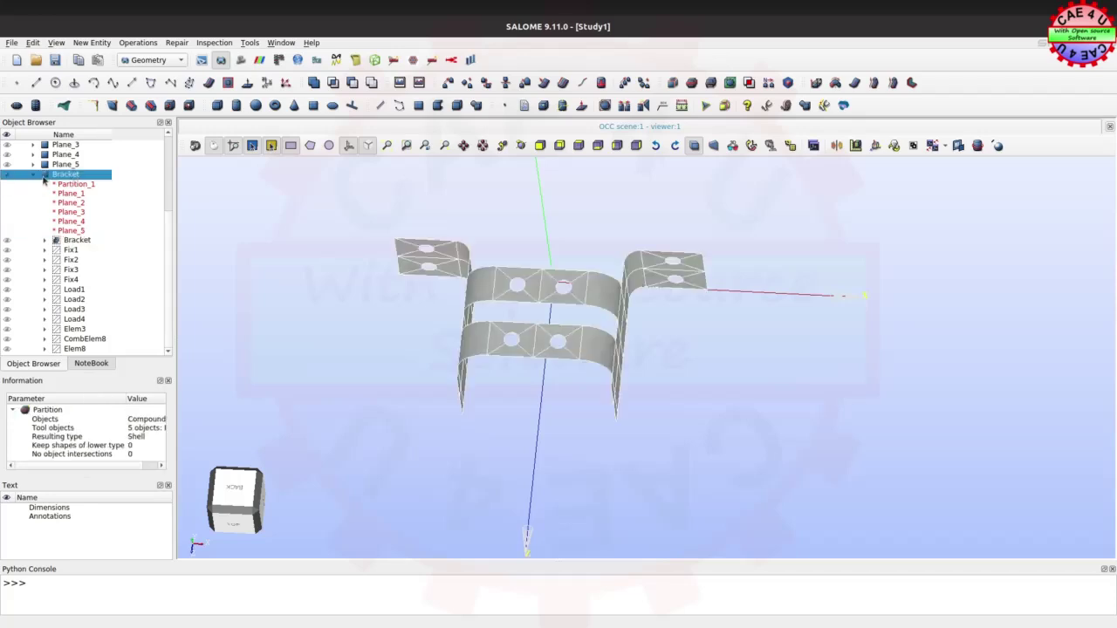
pyautogui.click(34, 175)
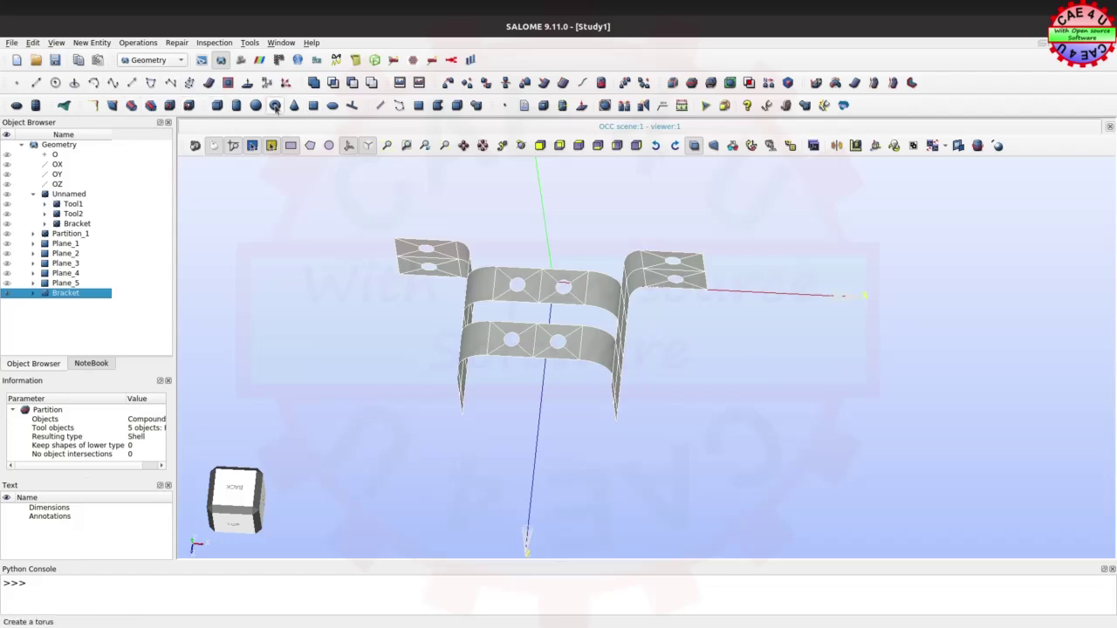
# In the Mesh module, create mesh 'Bracket' on Bracket using Quadrangle: Mapping with Quadrangle Parameters_1.
pyautogui.click(240, 60)
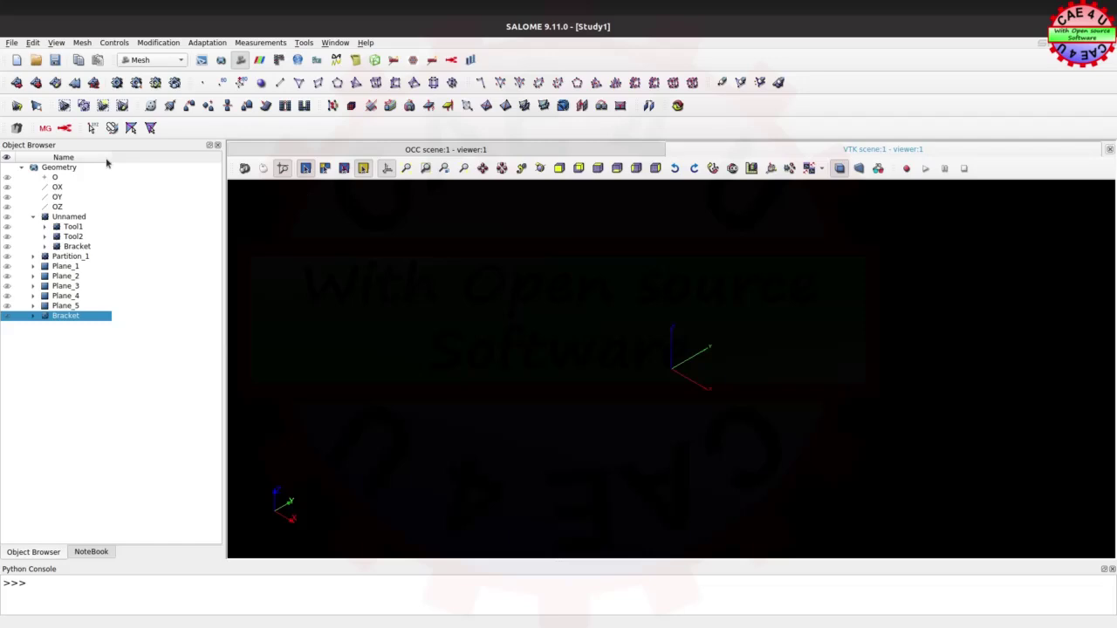
pyautogui.click(16, 83)
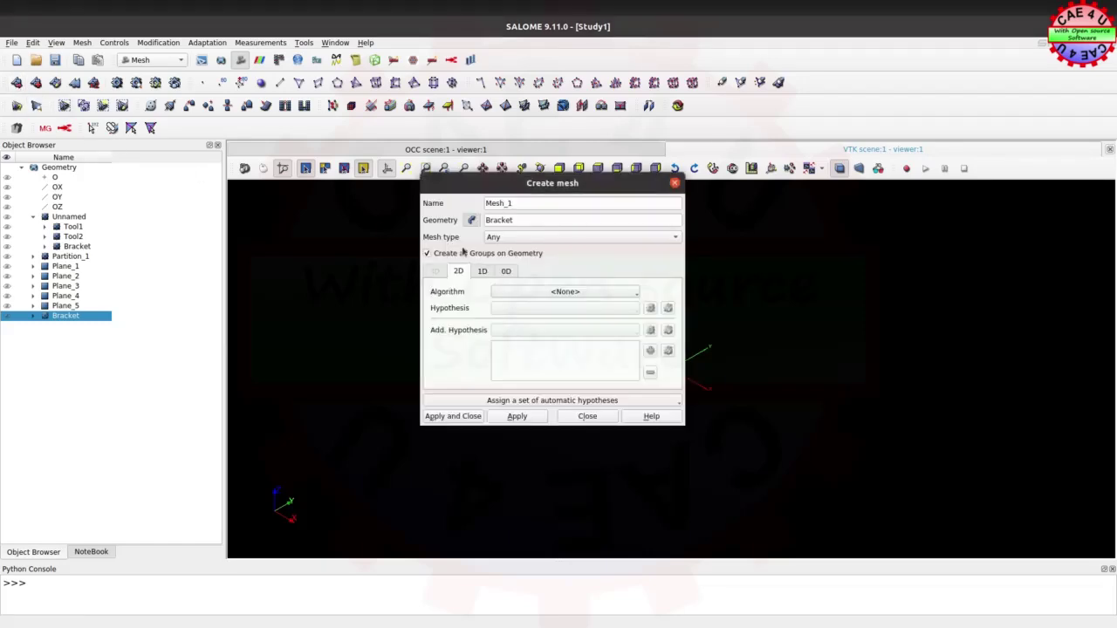
pyautogui.doubleClick(506, 203)
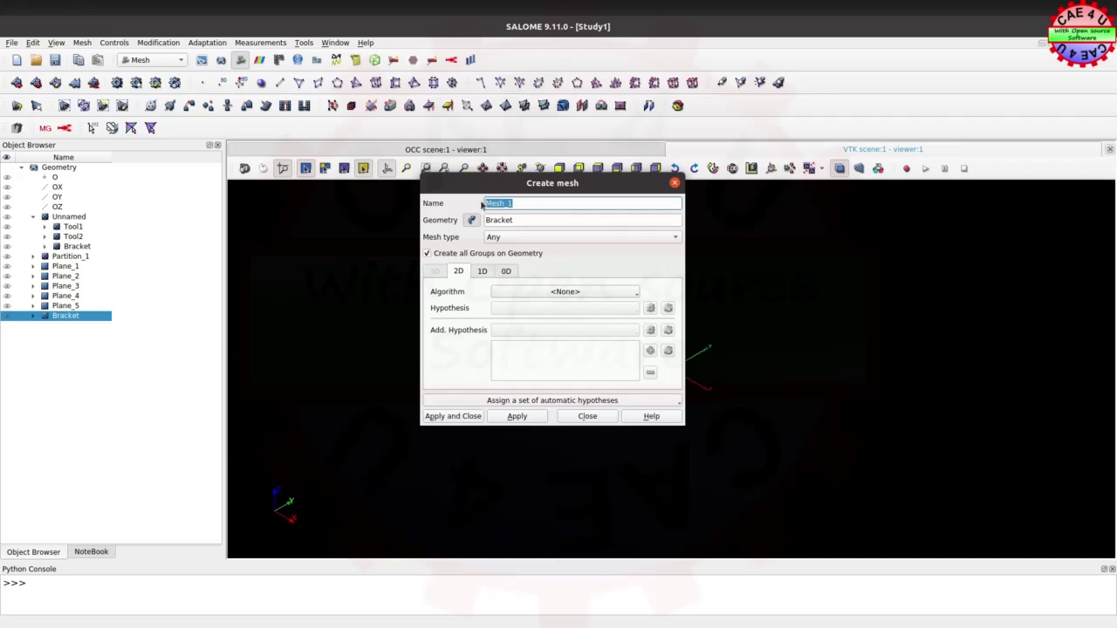
pyautogui.write('Bracket')
pyautogui.click(548, 295)
pyautogui.click(556, 337)
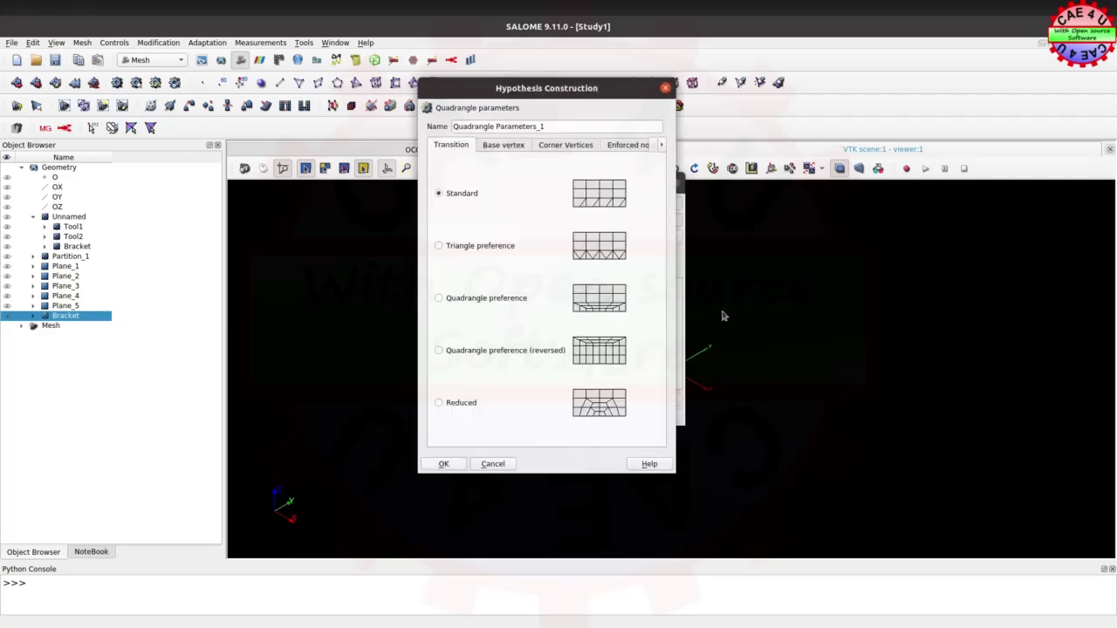
pyautogui.click(443, 464)
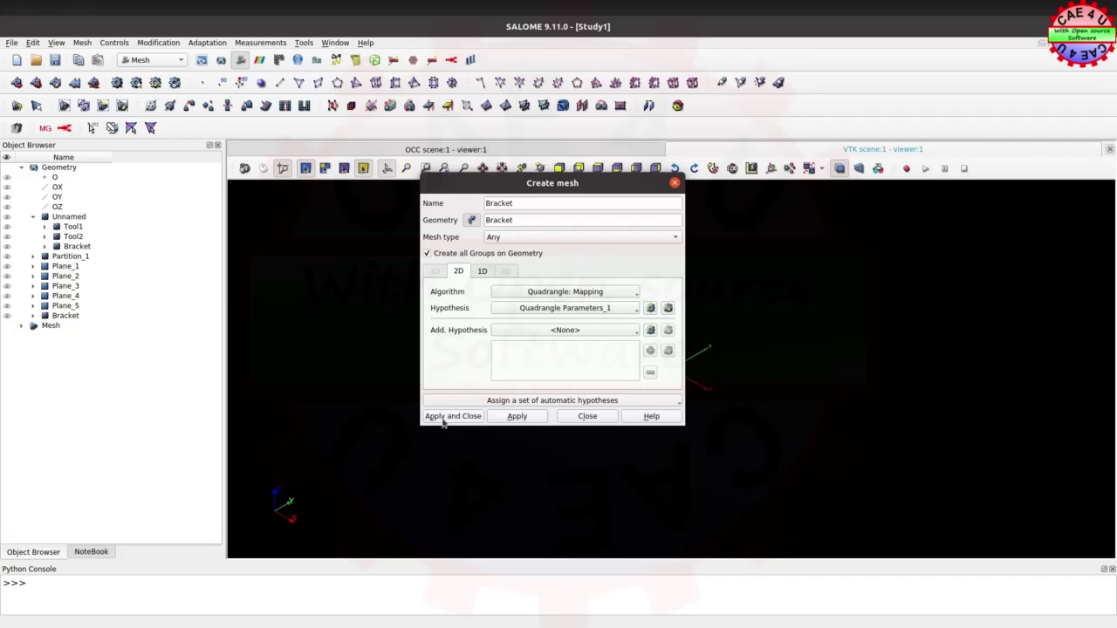
pyautogui.click(452, 416)
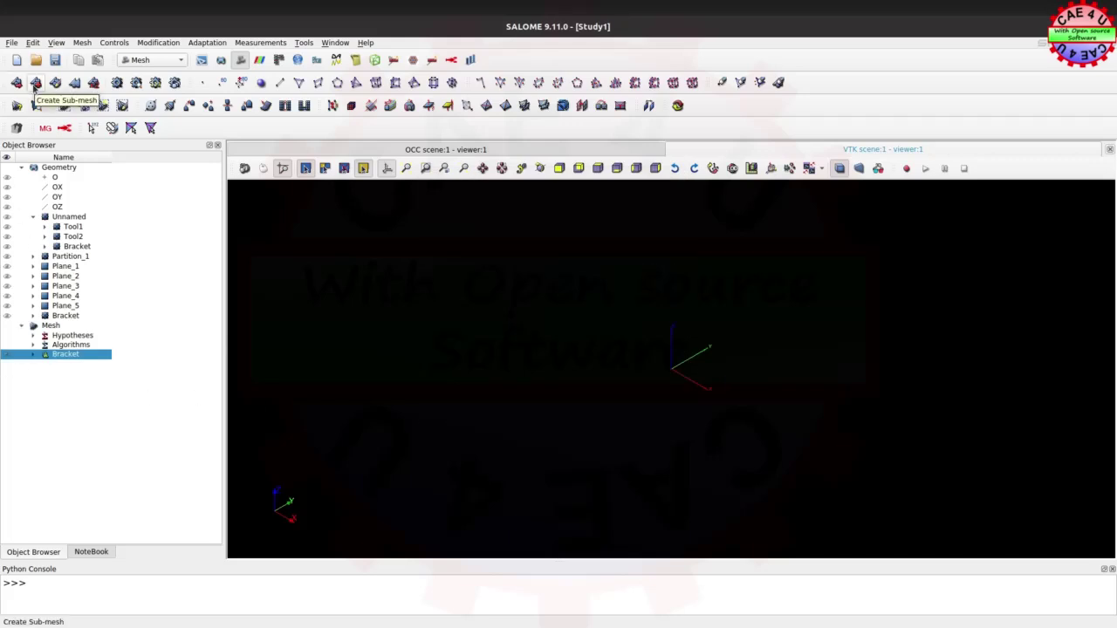
# Start a Bracket sub-mesh named Elem3, using the Elem3 group as its geometry.
pyautogui.click(36, 83)
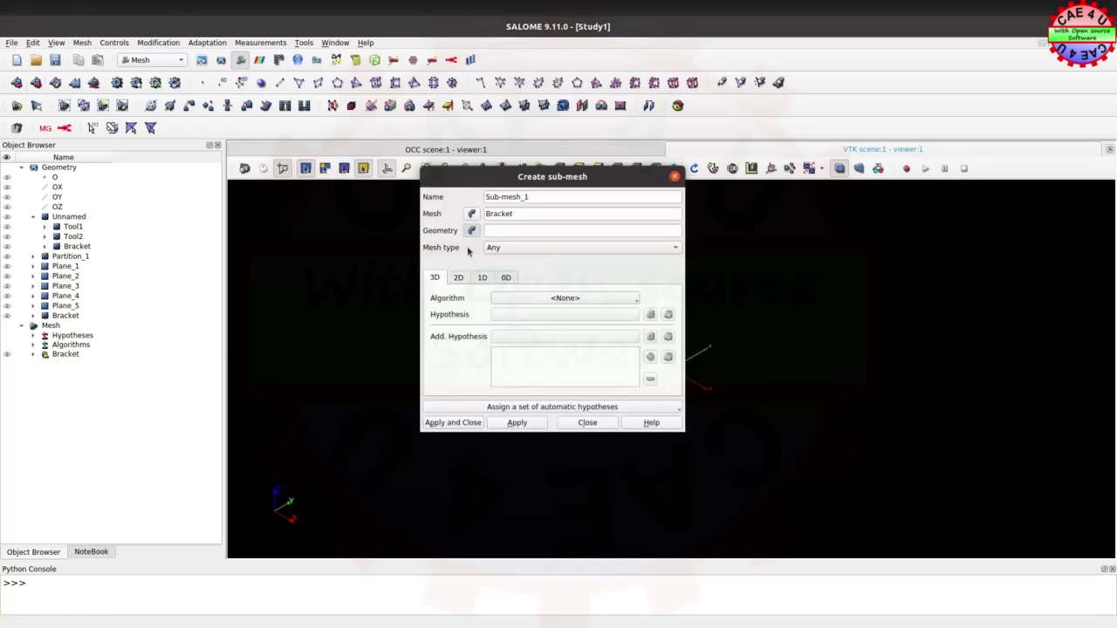
pyautogui.moveTo(540, 194); pyautogui.dragTo(479, 196)
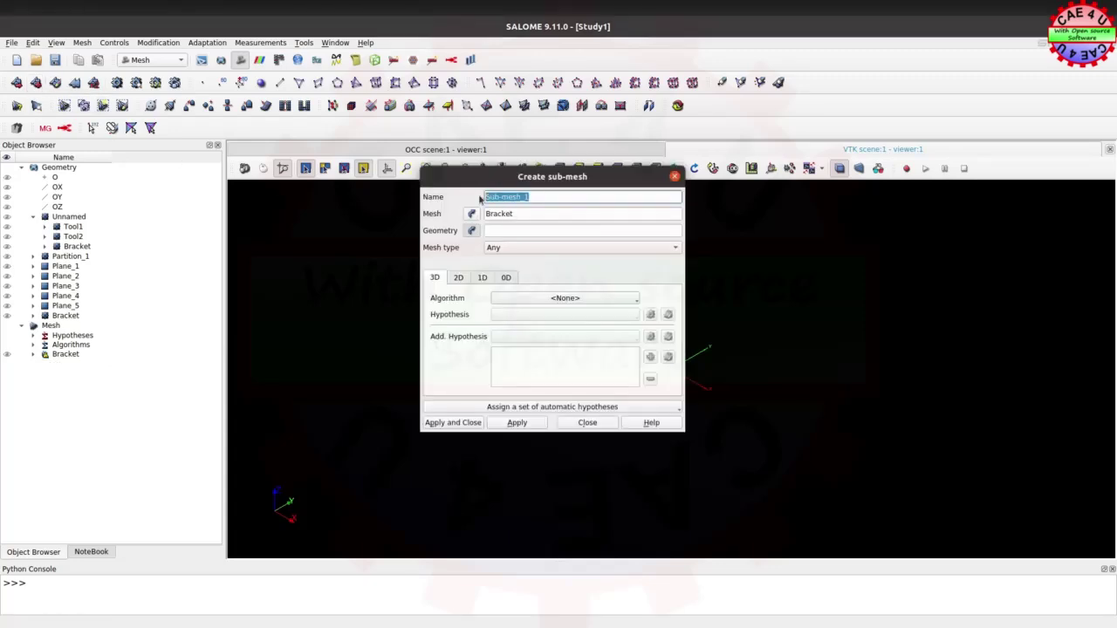
pyautogui.write('Elem3')
pyautogui.doubleClick(61, 315)
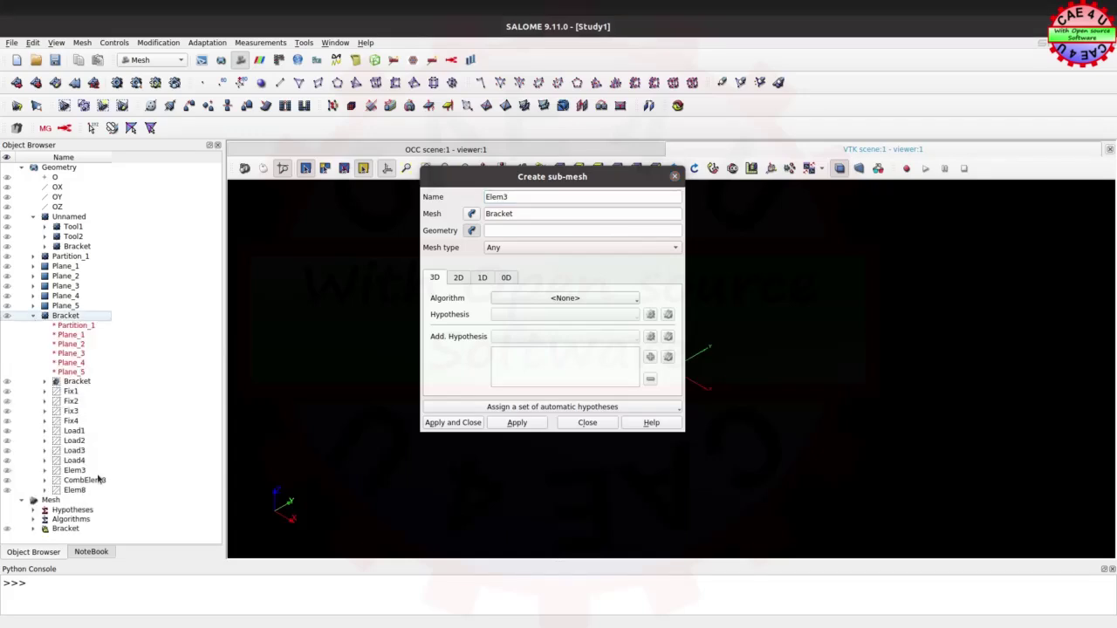
pyautogui.click(74, 470)
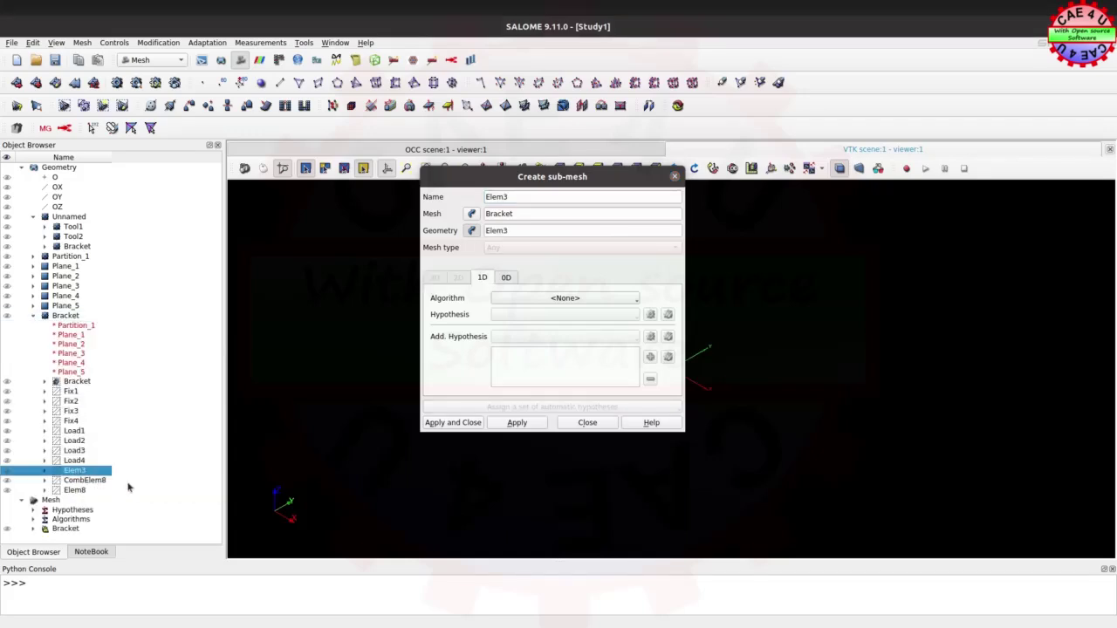
# Assign Wire Discretisation with a 3-segment Number of Segments hypothesis named Elem3, and apply.
pyautogui.click(595, 299)
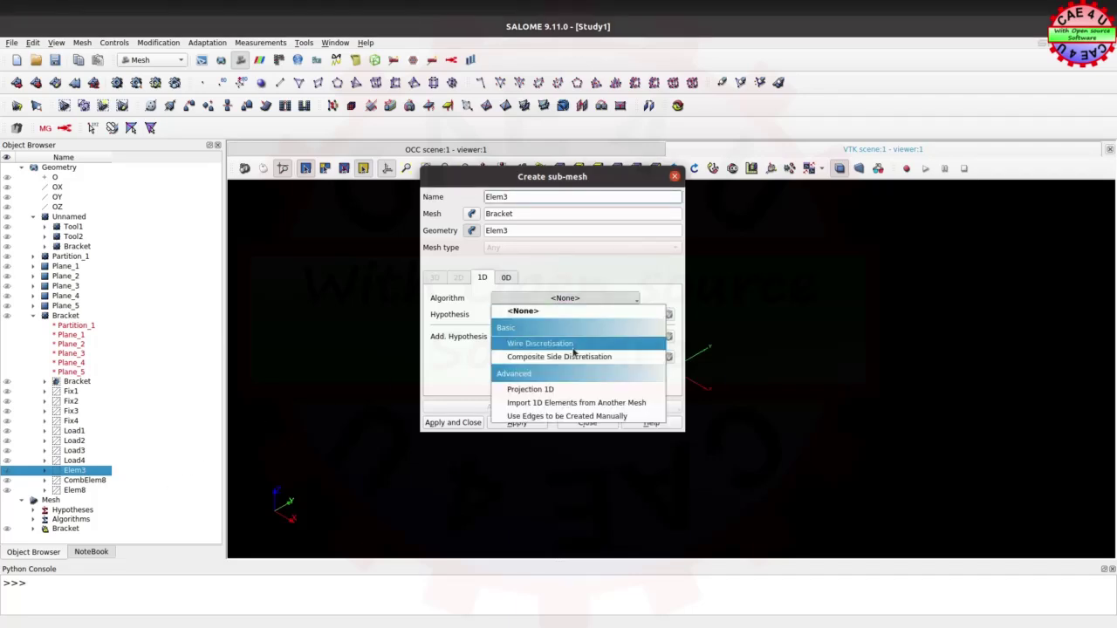
pyautogui.click(573, 346)
pyautogui.click(650, 314)
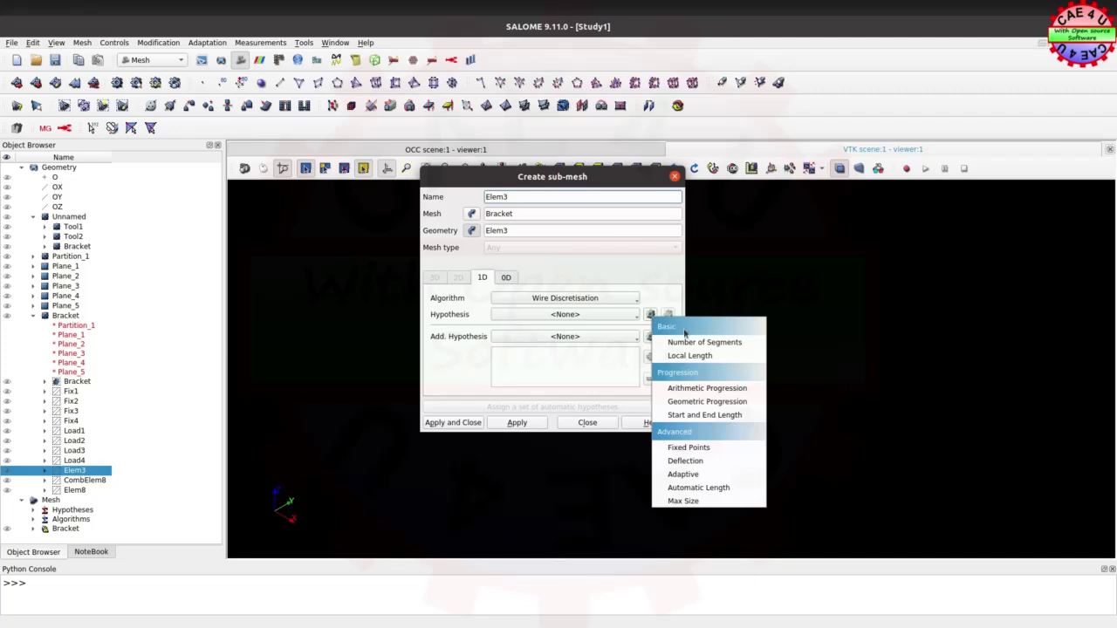
pyautogui.click(702, 342)
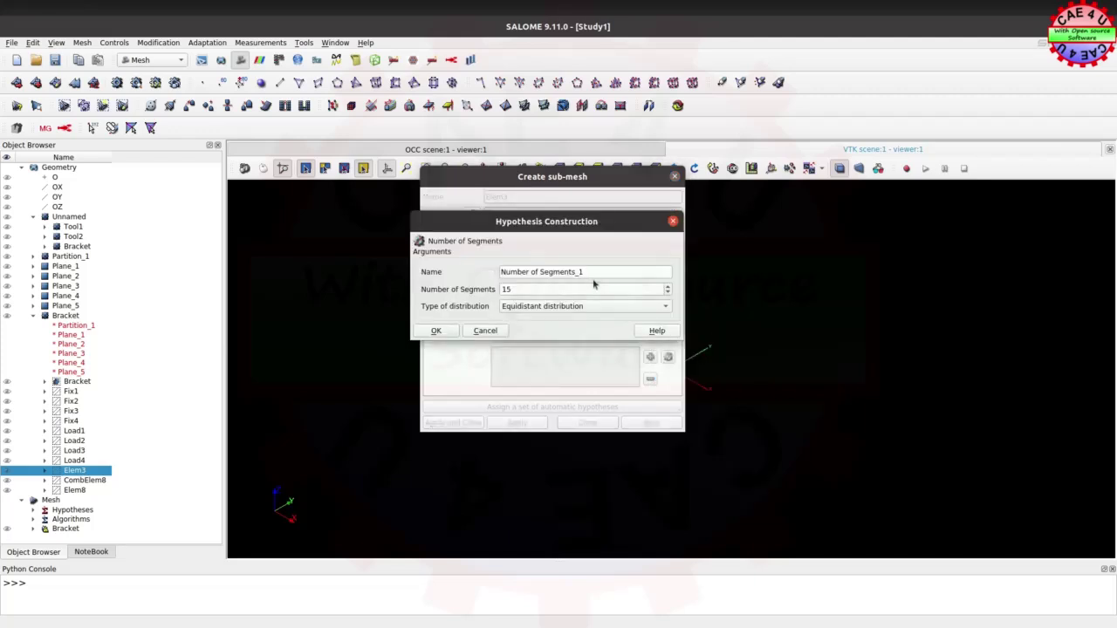
pyautogui.moveTo(588, 272); pyautogui.dragTo(486, 277)
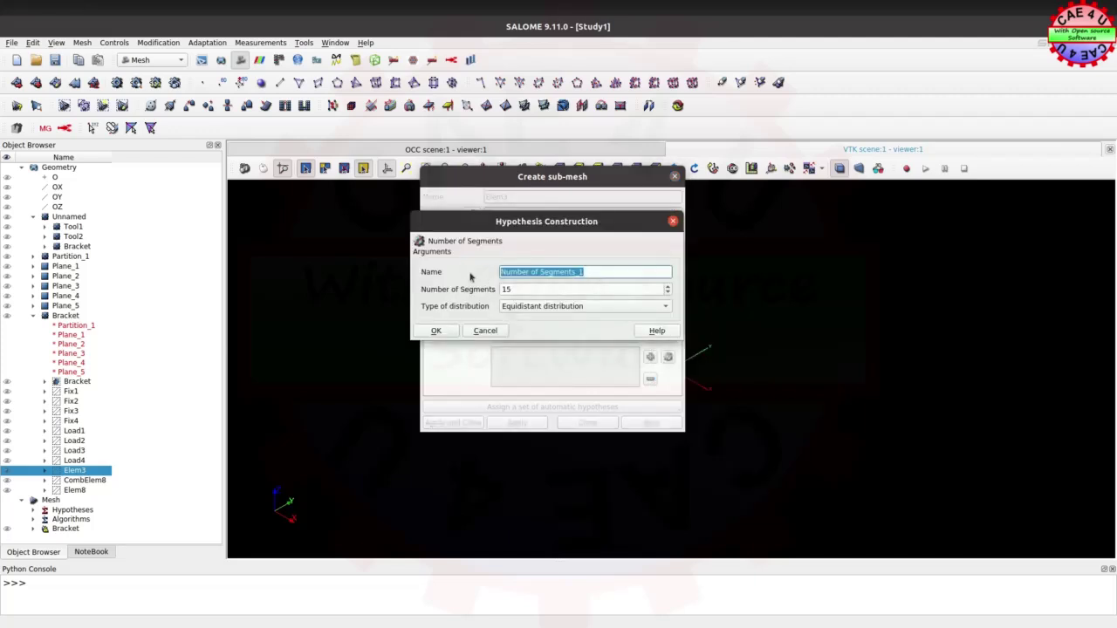
pyautogui.write('Elem3')
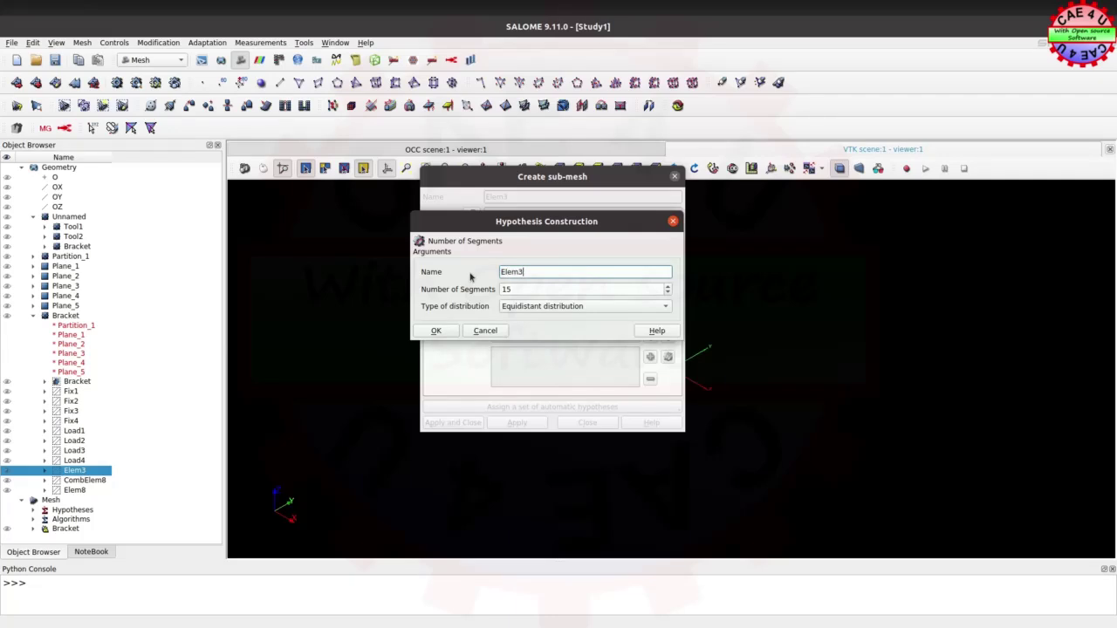
pyautogui.moveTo(524, 290); pyautogui.dragTo(455, 285)
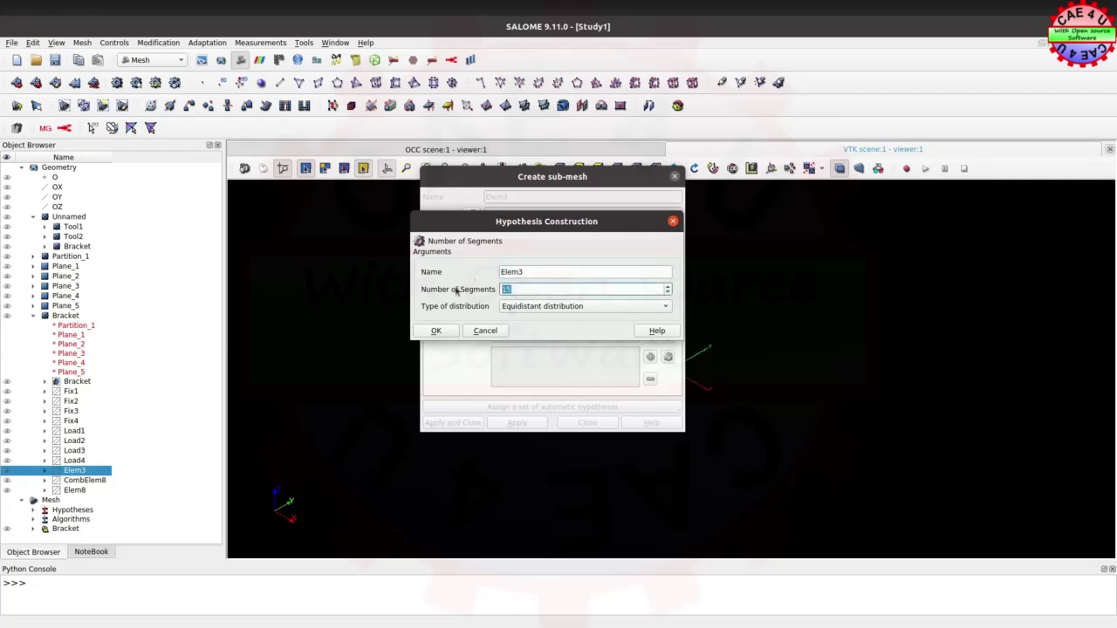
pyautogui.write('5')
pyautogui.click(431, 331)
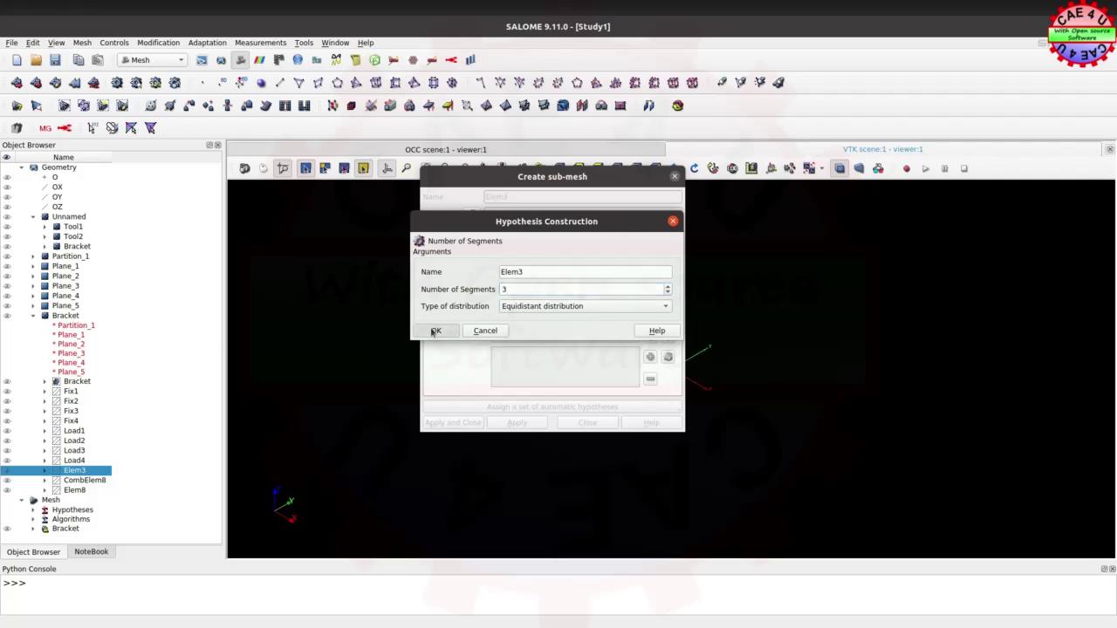
pyautogui.click(521, 425)
pyautogui.moveTo(533, 197); pyautogui.dragTo(491, 199)
# Name the next sub-mesh CombElem8 on the CombElem8 geometry, with Composite Side Discretisation.
pyautogui.write('Comb')
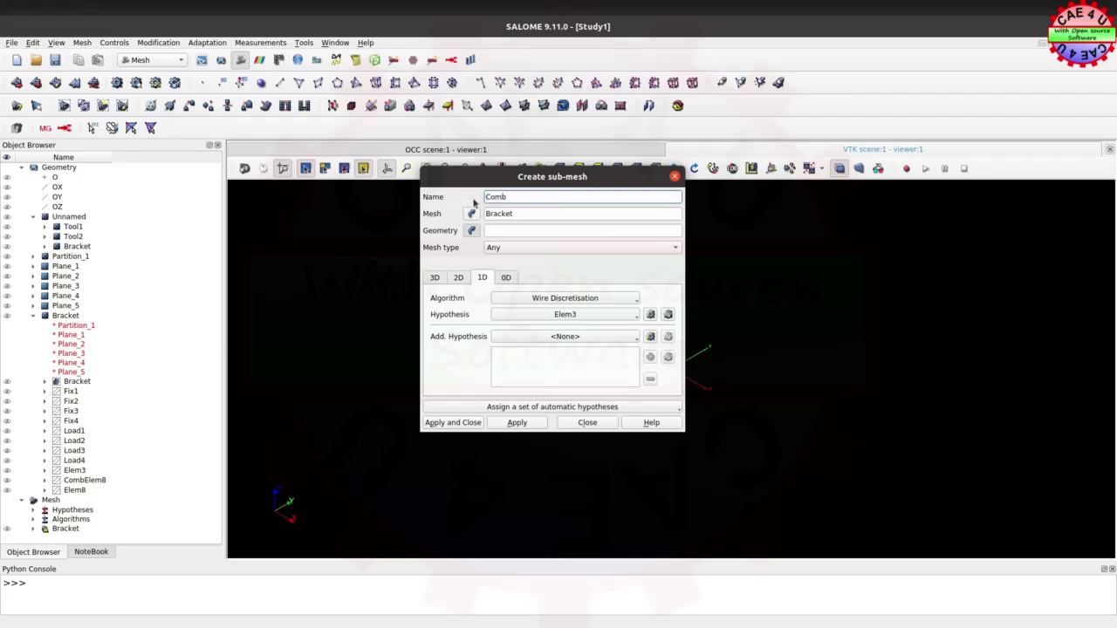
pyautogui.write('Elem8')
pyautogui.click(75, 471)
pyautogui.click(97, 480)
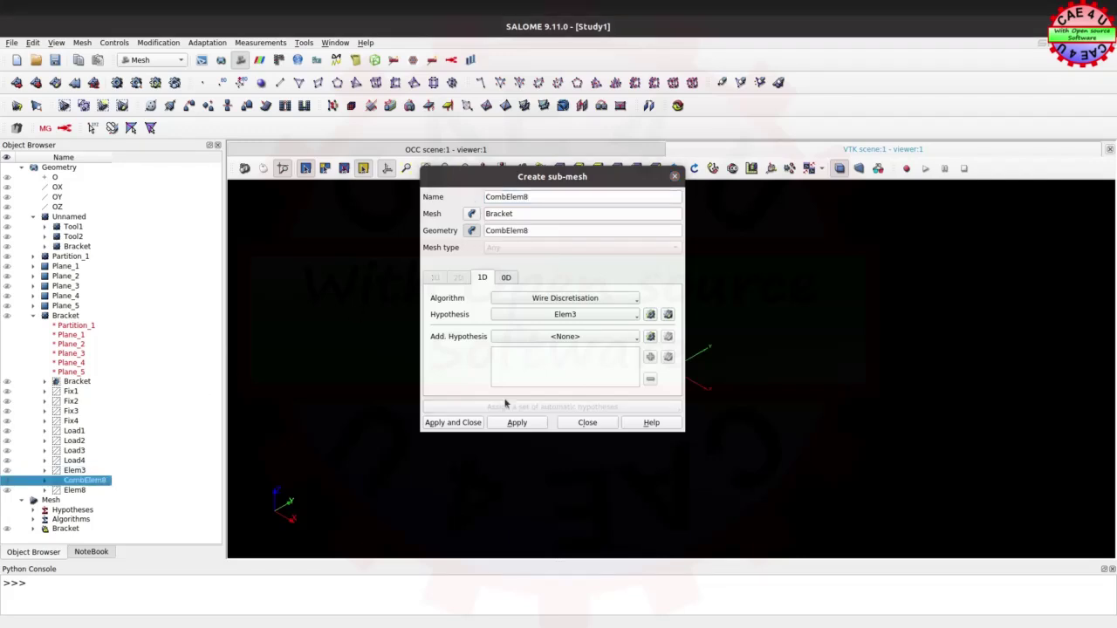
pyautogui.click(576, 301)
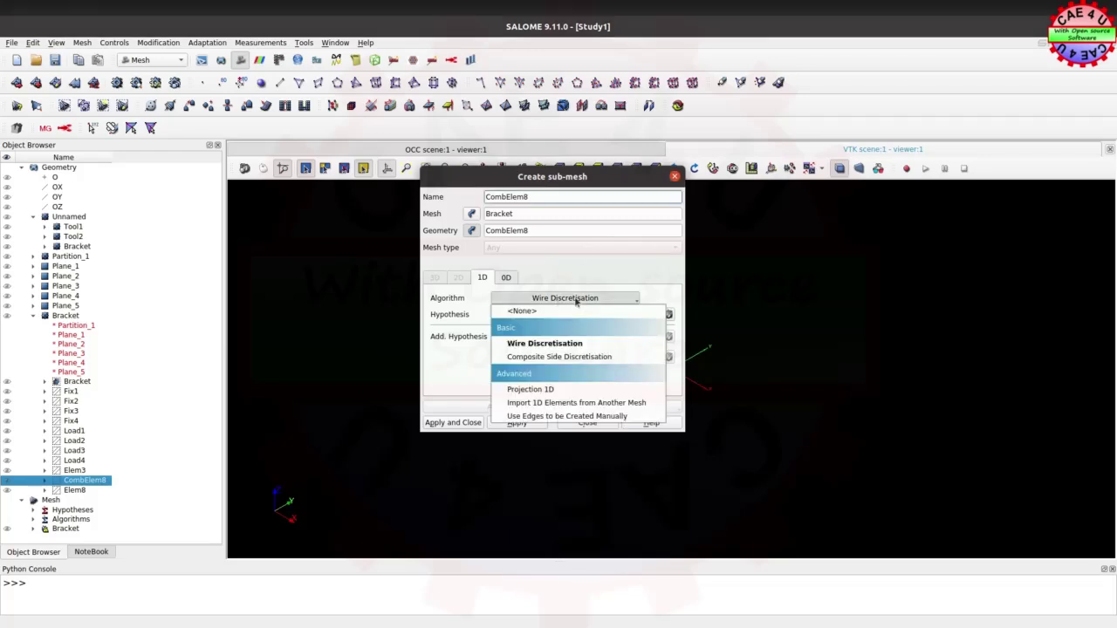
pyautogui.click(600, 359)
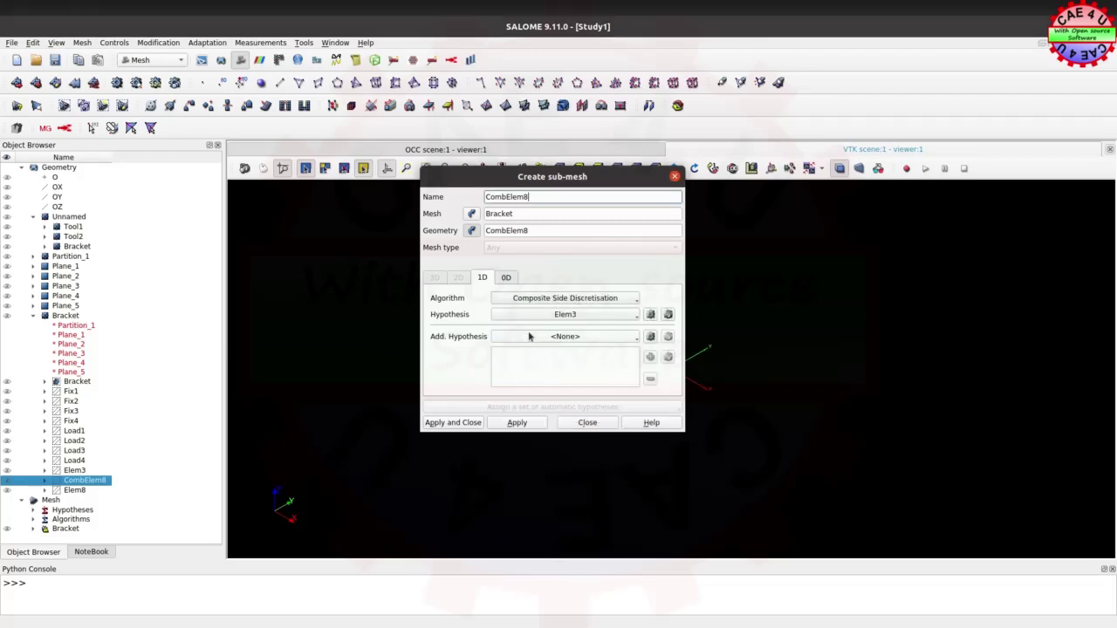
# Add an 8-segment Number of Segments hypothesis named Elem8 and apply the sub-mesh.
pyautogui.click(650, 315)
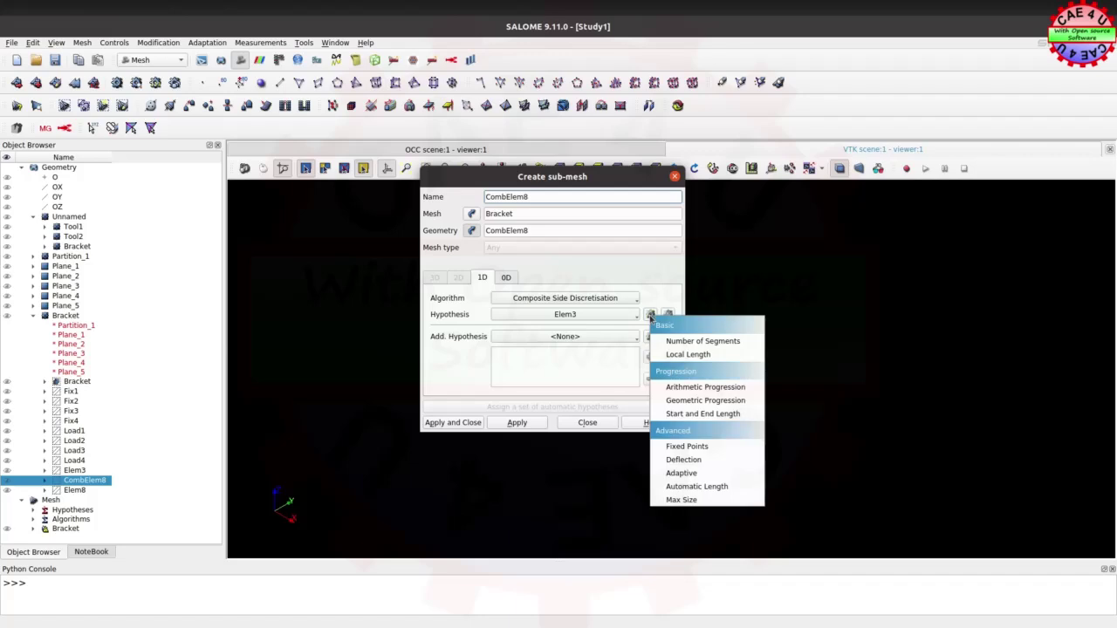
pyautogui.click(703, 342)
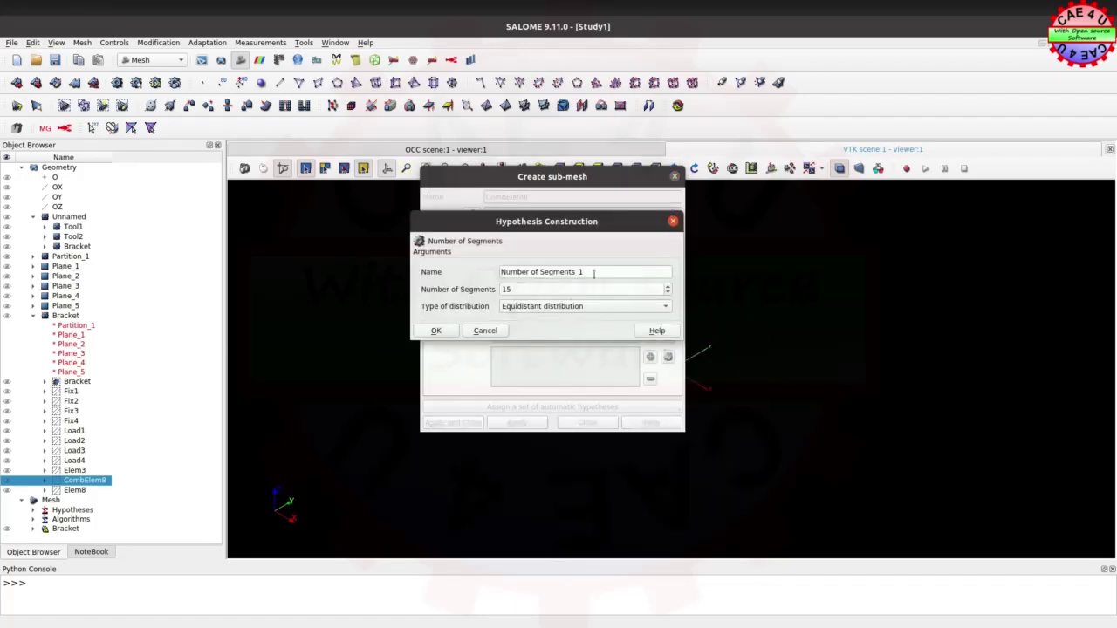
pyautogui.moveTo(593, 273); pyautogui.dragTo(500, 271)
pyautogui.write('Elem8')
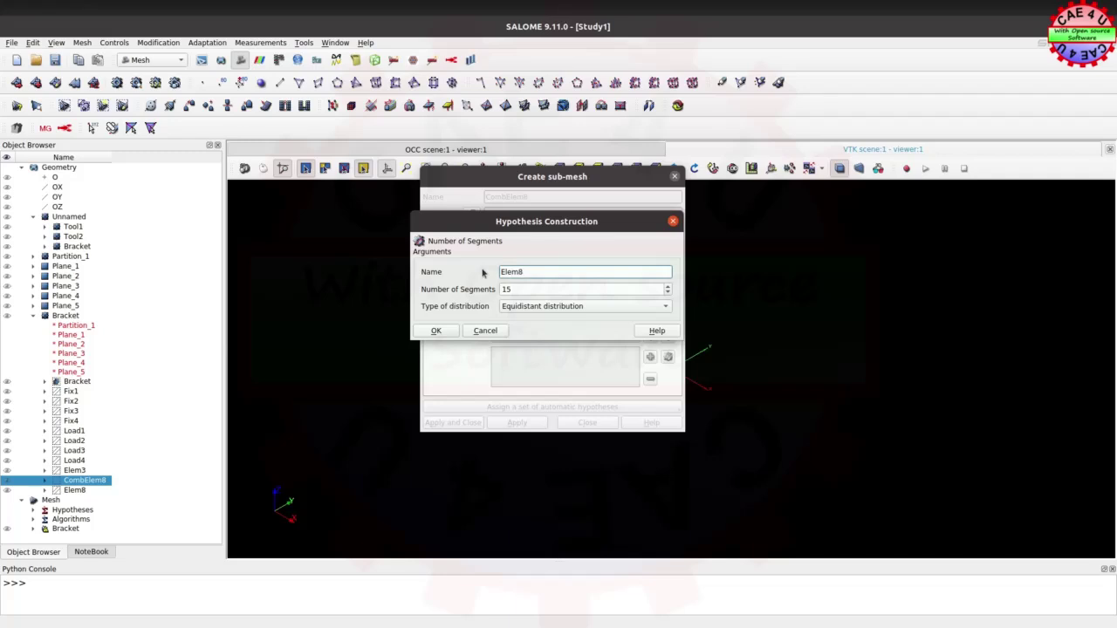
pyautogui.press('Tab')
pyautogui.write('8')
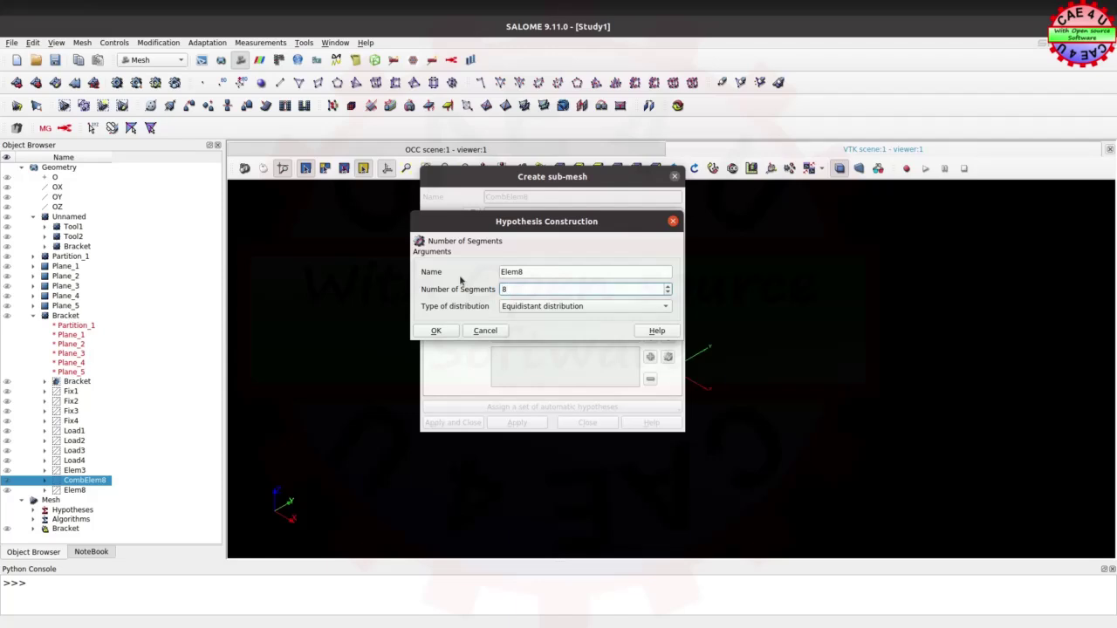
pyautogui.click(431, 332)
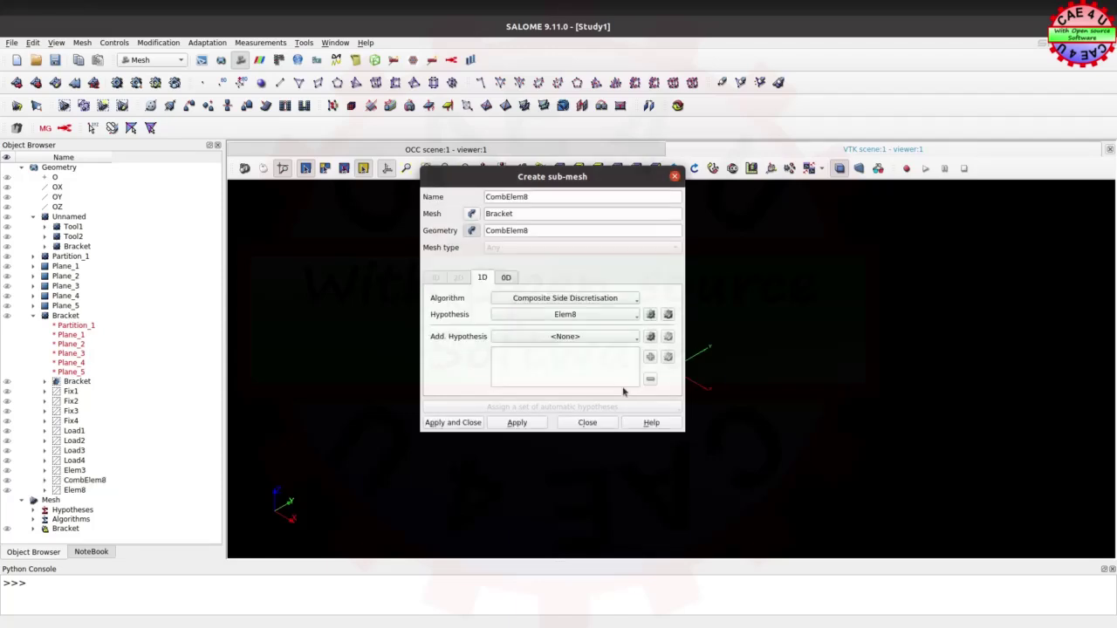
pyautogui.click(517, 422)
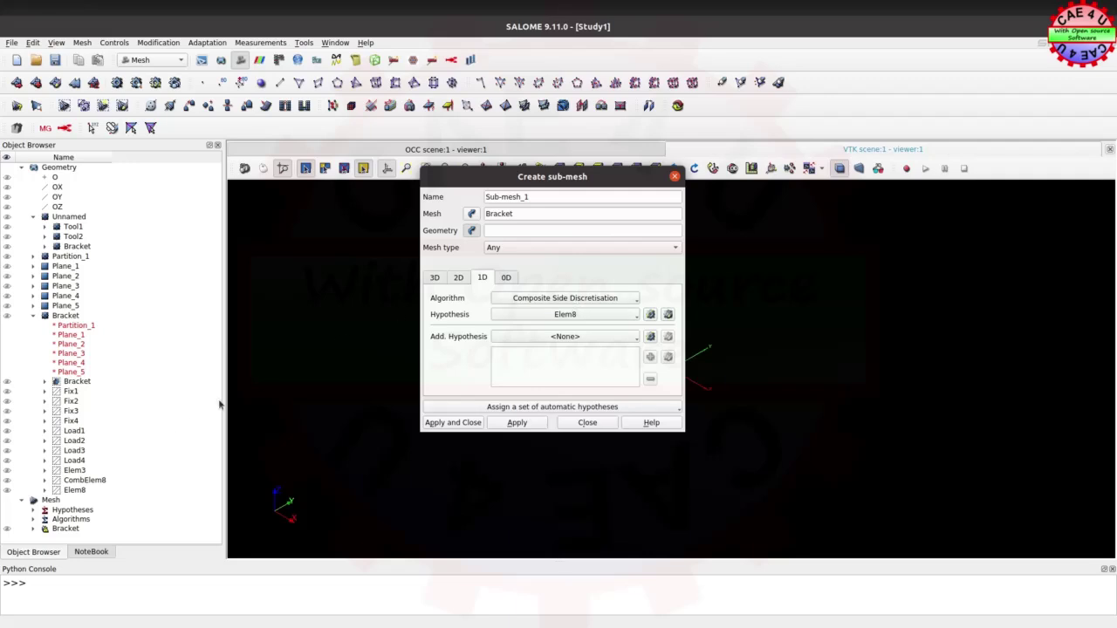
# Define sub-mesh Elem8 on the Elem8 group with Wire Discretisation, then apply and close.
pyautogui.moveTo(539, 194); pyautogui.dragTo(473, 194)
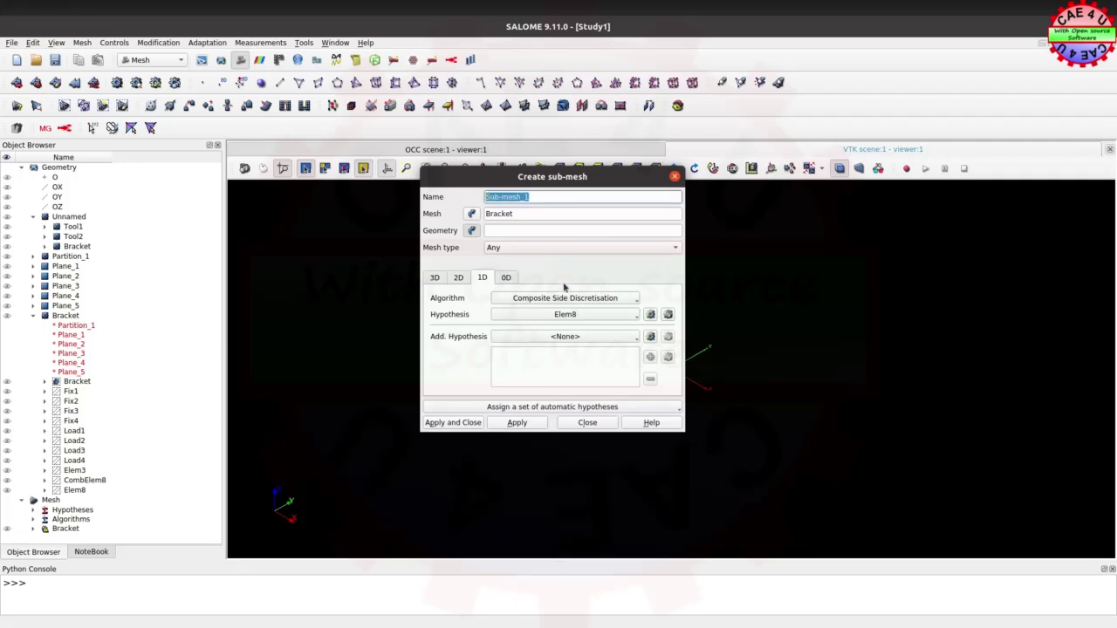
pyautogui.write('Elem8')
pyautogui.click(75, 491)
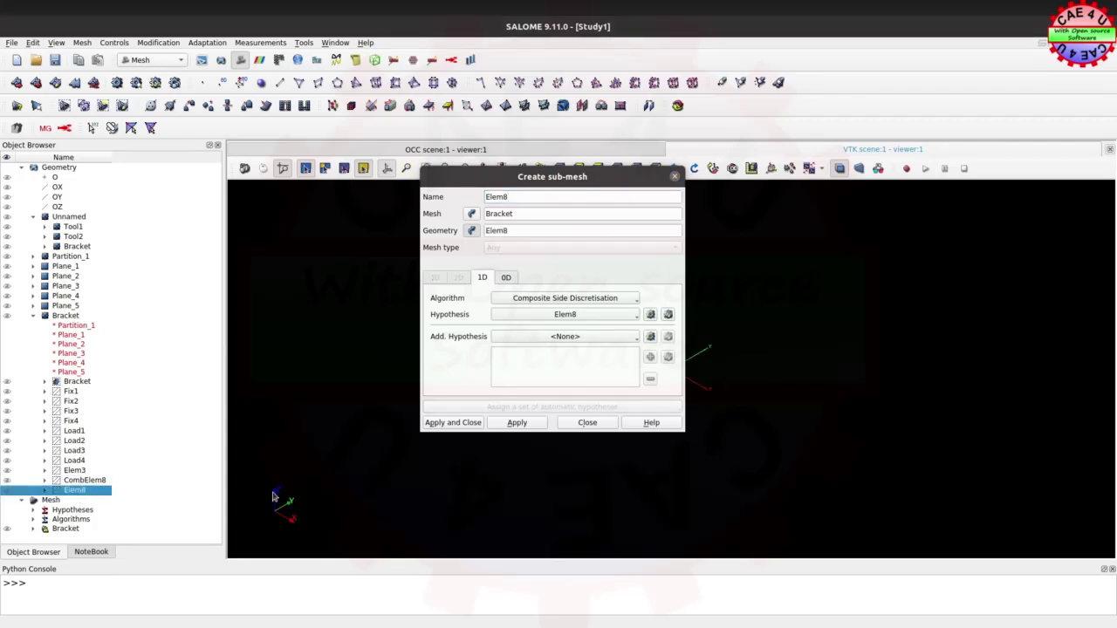
pyautogui.click(550, 298)
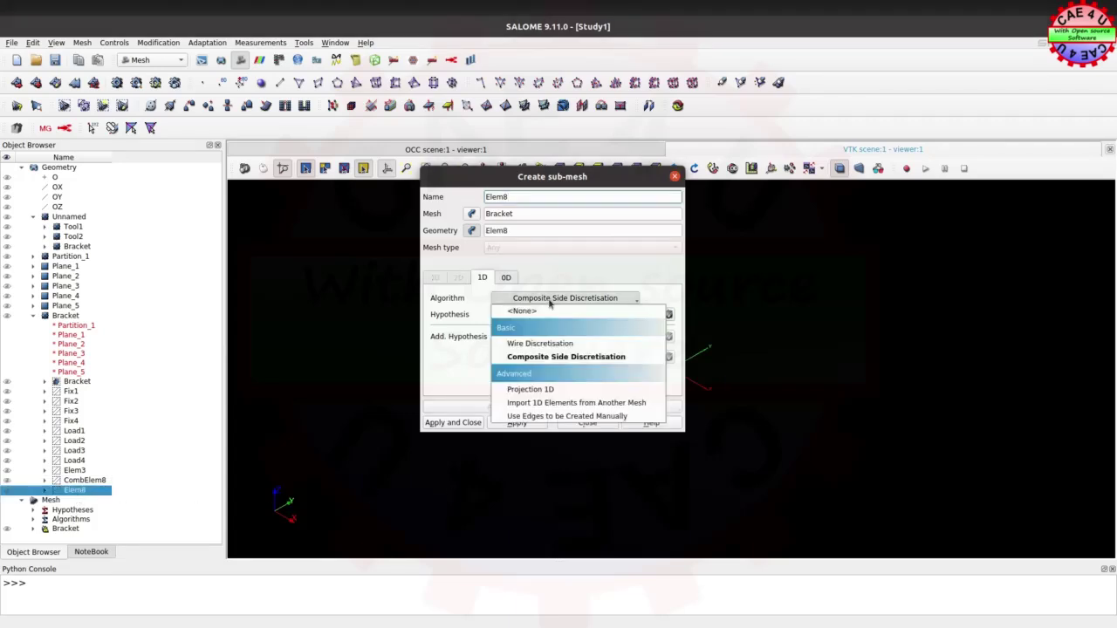
pyautogui.click(547, 345)
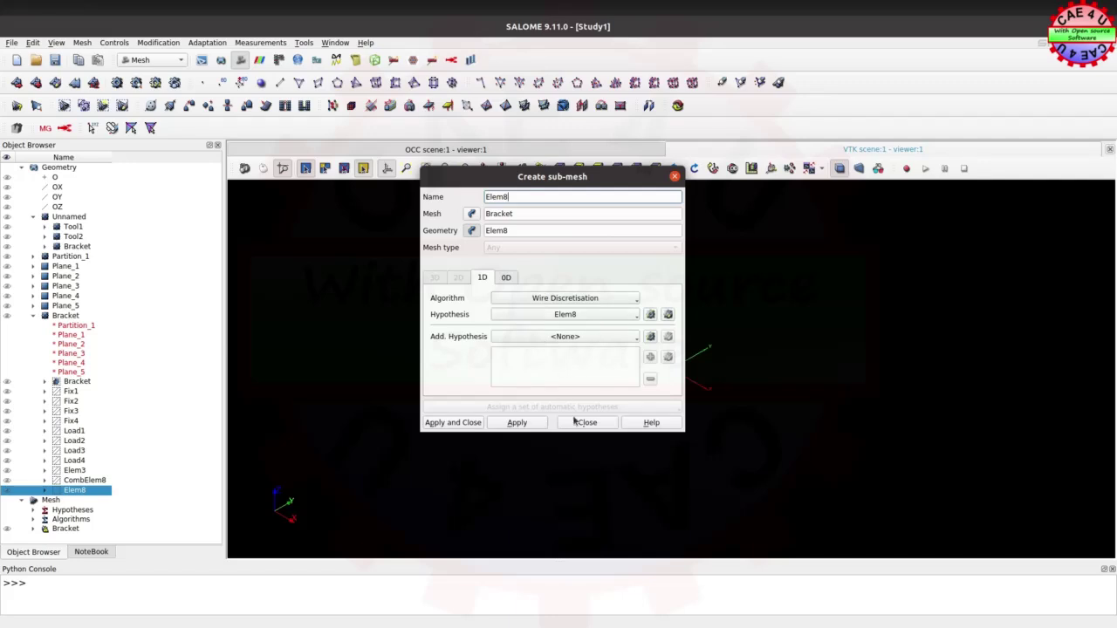
pyautogui.click(452, 424)
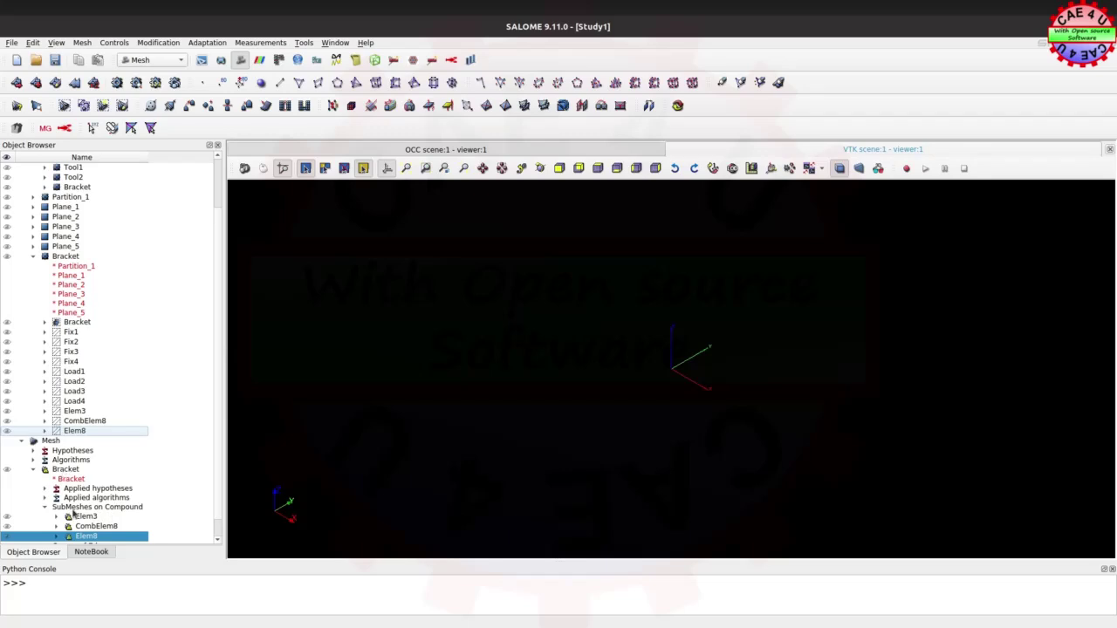
# Compute the Bracket mesh, producing 3680 quadrangle faces.
pyautogui.click(68, 471)
pyautogui.rightClick(68, 471)
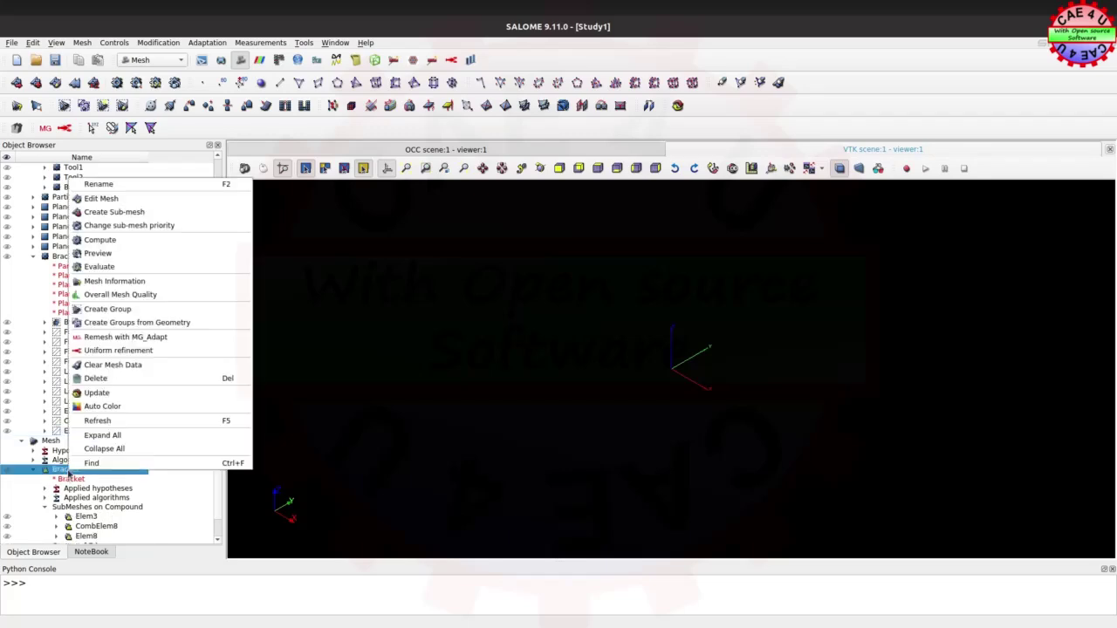
pyautogui.click(100, 239)
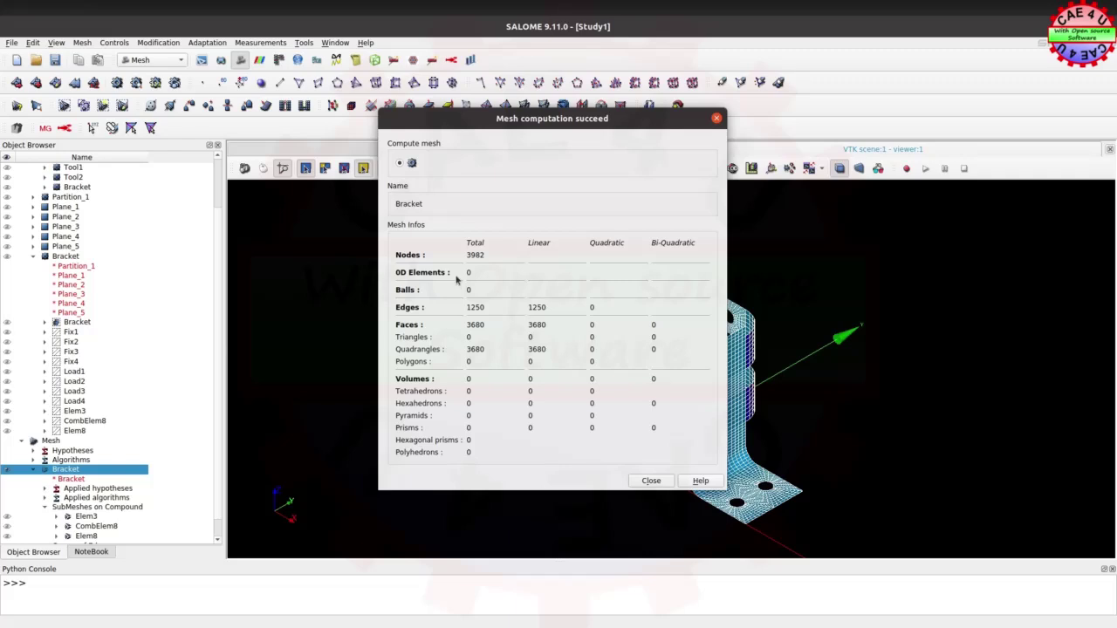
pyautogui.click(651, 481)
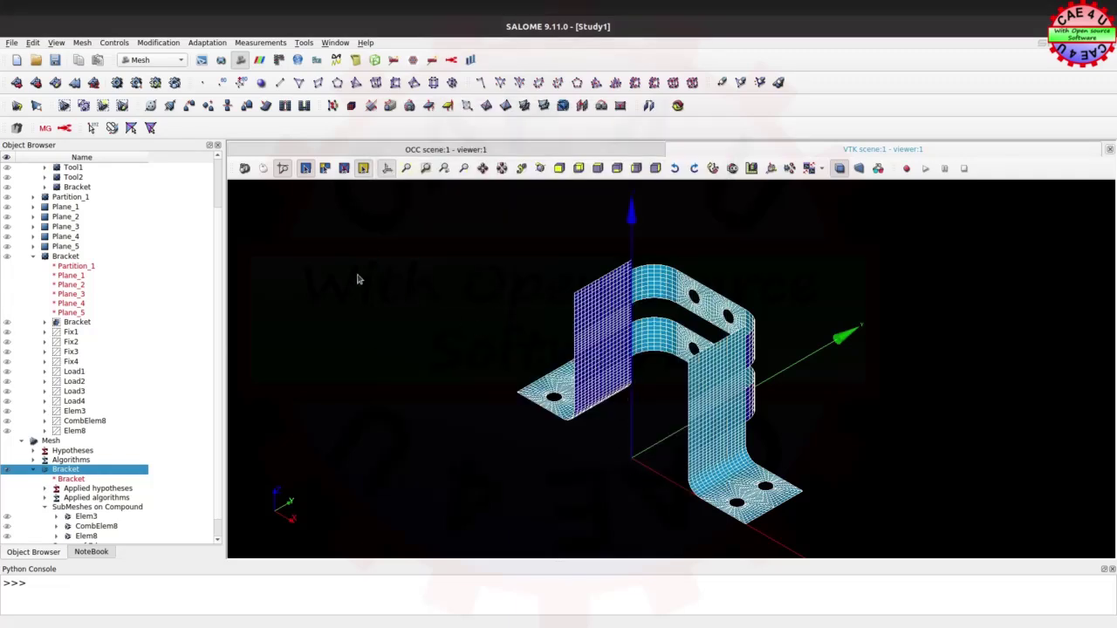
# Orbit the computed mesh to inspect it, then return to the Geometry module.
pyautogui.moveTo(621, 306)
pyautogui.mouseDown()
pyautogui.moveTo(586, 306)
pyautogui.moveTo(413, 419)
pyautogui.mouseUp()
pyautogui.moveTo(788, 349)
pyautogui.mouseDown()
pyautogui.moveTo(718, 265)
pyautogui.moveTo(669, 458)
pyautogui.moveTo(723, 376)
pyautogui.moveTo(680, 446)
pyautogui.moveTo(811, 474)
pyautogui.moveTo(672, 411)
pyautogui.moveTo(634, 465)
pyautogui.moveTo(572, 411)
pyautogui.mouseUp()
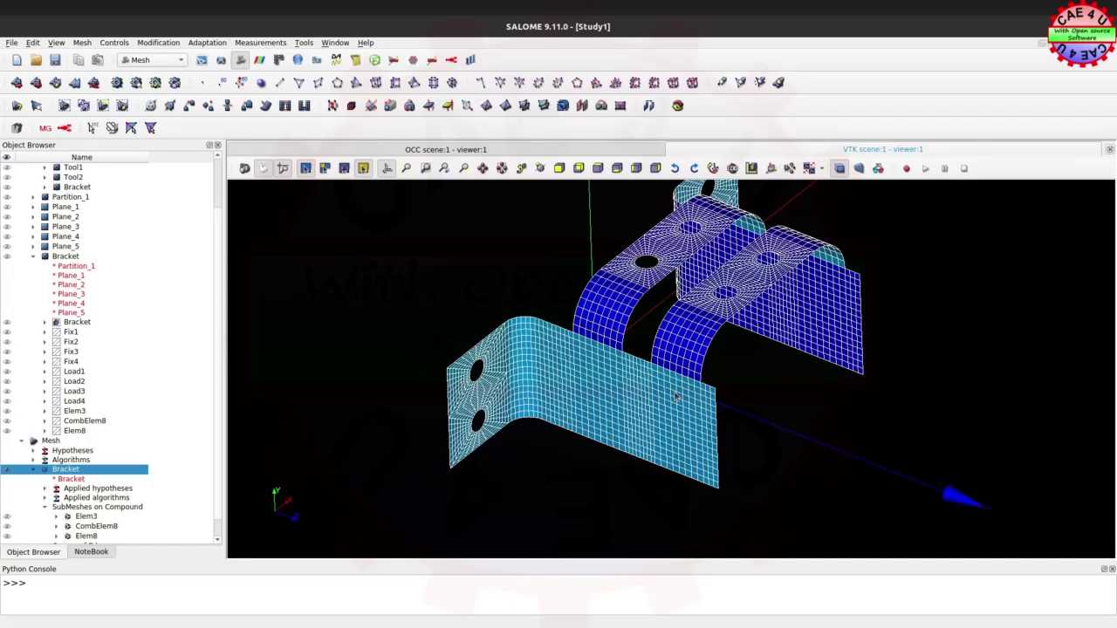
pyautogui.moveTo(595, 371)
pyautogui.keyDown('ctrl'); pyautogui.mouseDown(button='right')
pyautogui.moveTo(419, 407)
pyautogui.moveTo(830, 448)
pyautogui.moveTo(626, 508)
pyautogui.moveTo(661, 292)
pyautogui.moveTo(711, 261)
pyautogui.moveTo(803, 256)
pyautogui.mouseUp(button='right'); pyautogui.keyUp('ctrl')
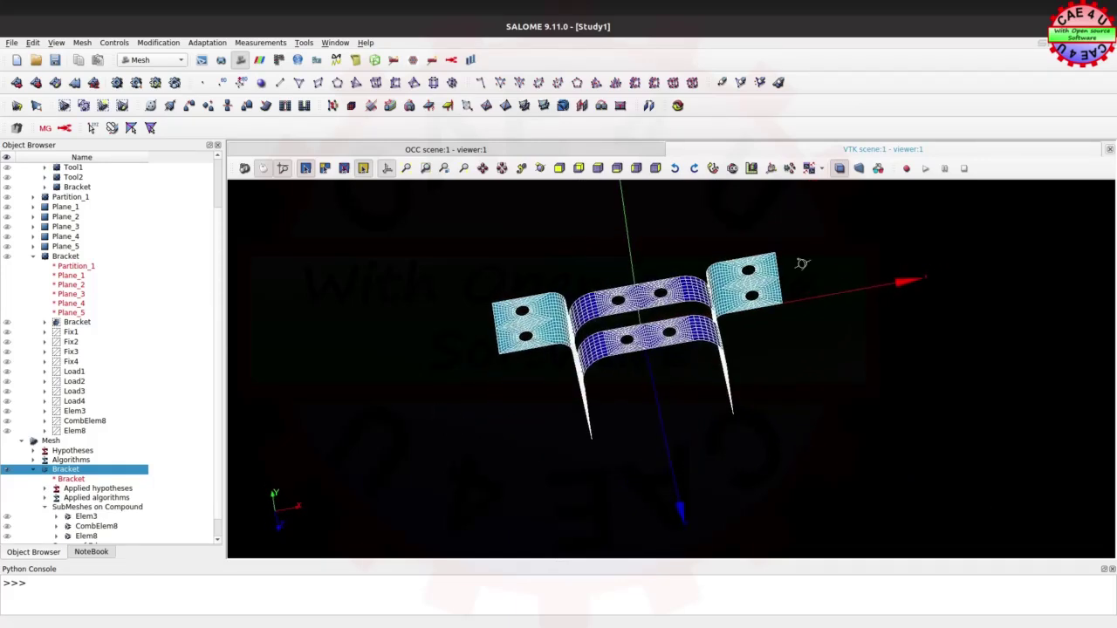
pyautogui.moveTo(463, 404)
pyautogui.keyDown('ctrl'); pyautogui.mouseDown(button='right')
pyautogui.moveTo(473, 309)
pyautogui.moveTo(736, 436)
pyautogui.moveTo(735, 456)
pyautogui.moveTo(640, 491)
pyautogui.mouseUp(button='right'); pyautogui.keyUp('ctrl')
pyautogui.keyDown('ctrl'); pyautogui.moveTo(673, 419); pyautogui.dragTo(713, 465, button='right'); pyautogui.keyUp('ctrl')
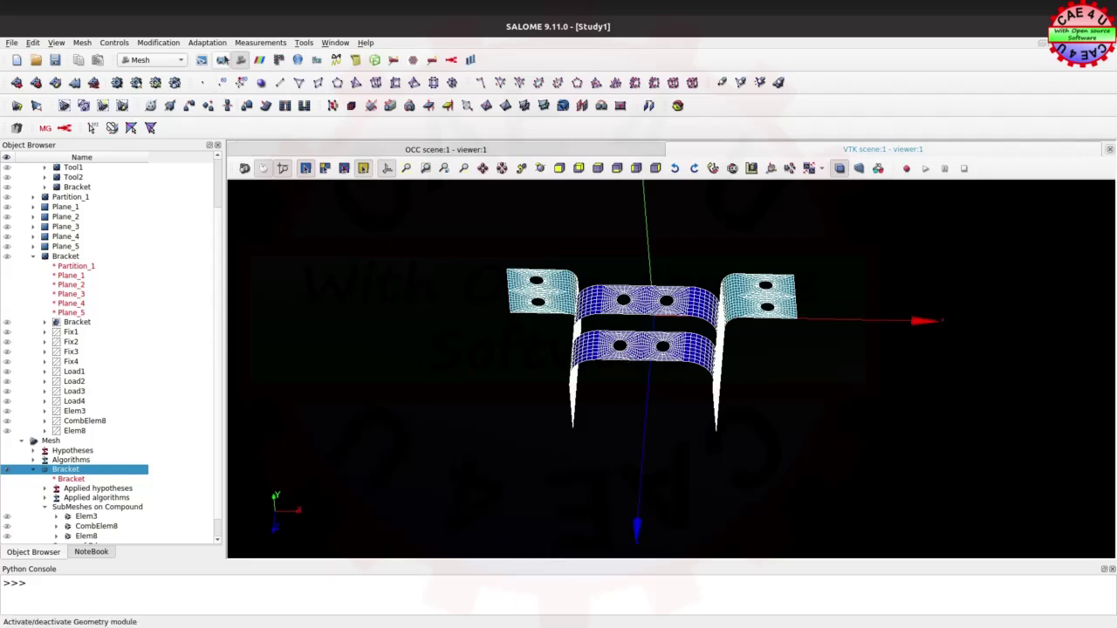
pyautogui.click(221, 59)
# Start a face group named RevNormal on the Bracket geometry, viewed from the top.
pyautogui.moveTo(170, 213); pyautogui.dragTo(169, 247)
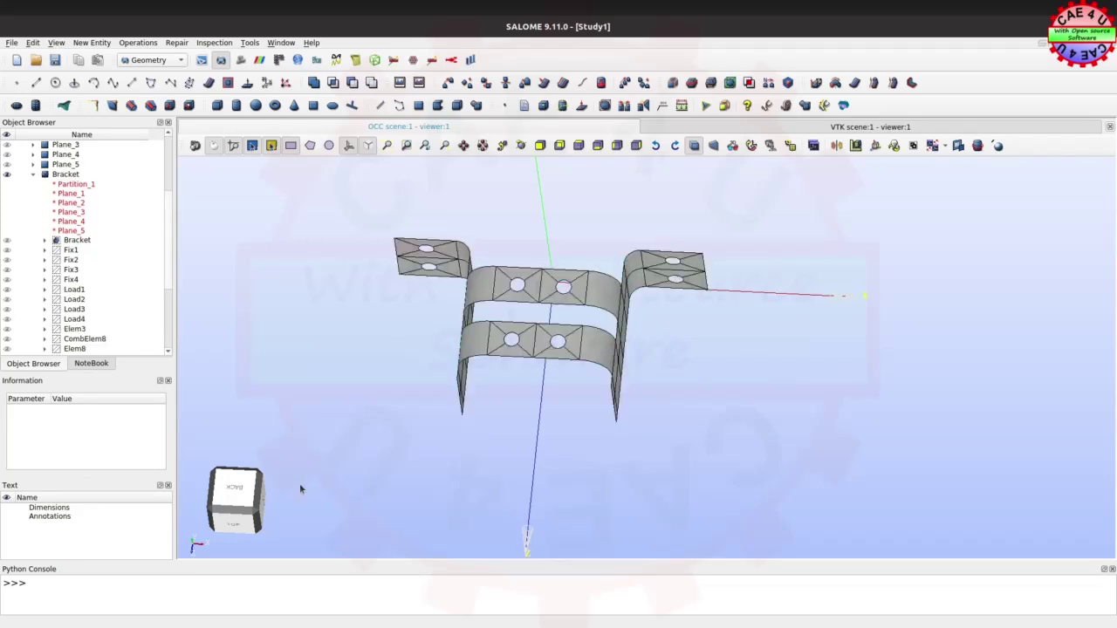
pyautogui.click(235, 523)
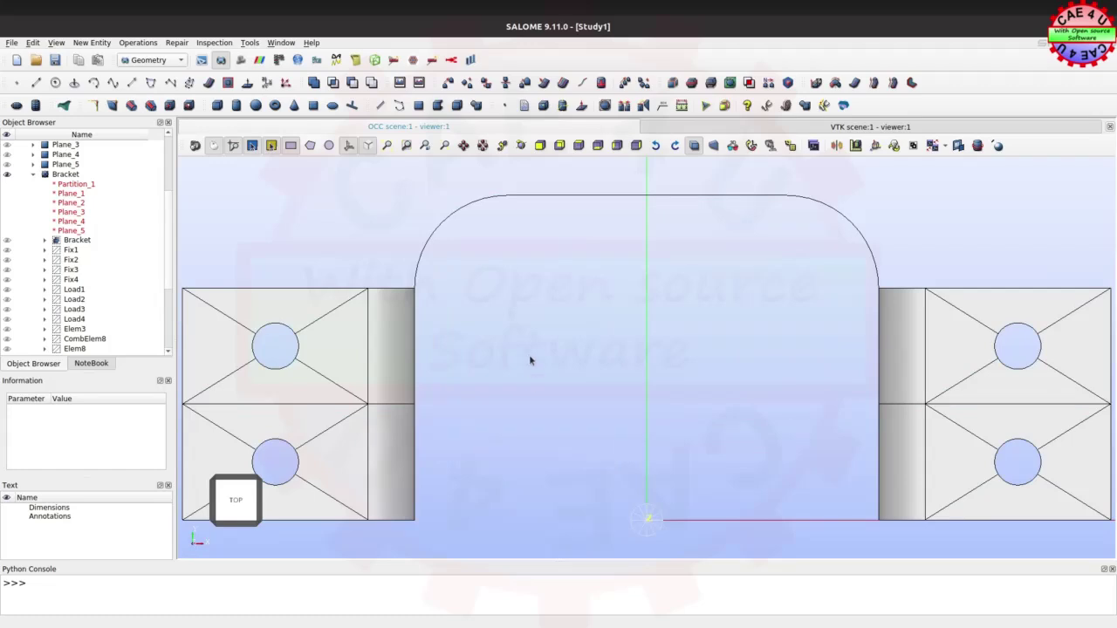
pyautogui.scroll(-3, 528, 360)
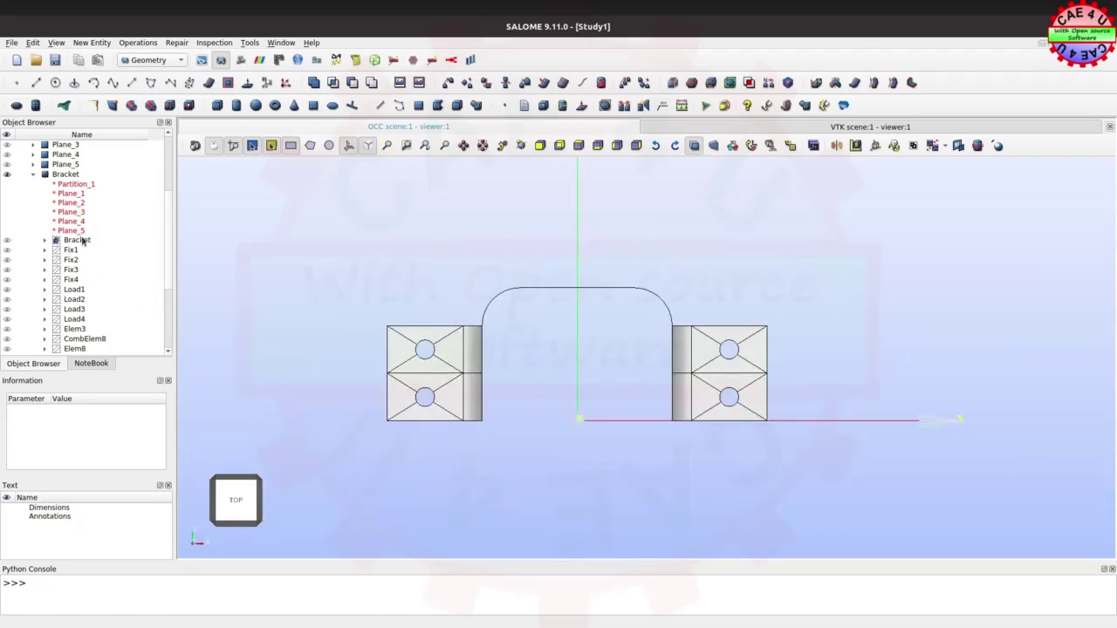
pyautogui.click(73, 176)
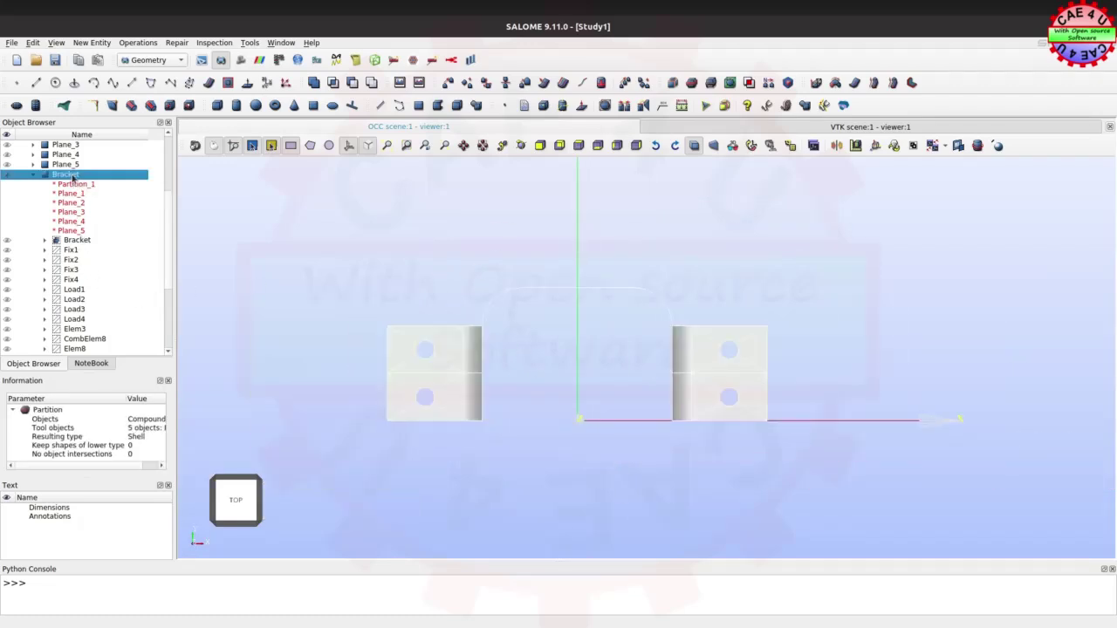
pyautogui.rightClick(73, 175)
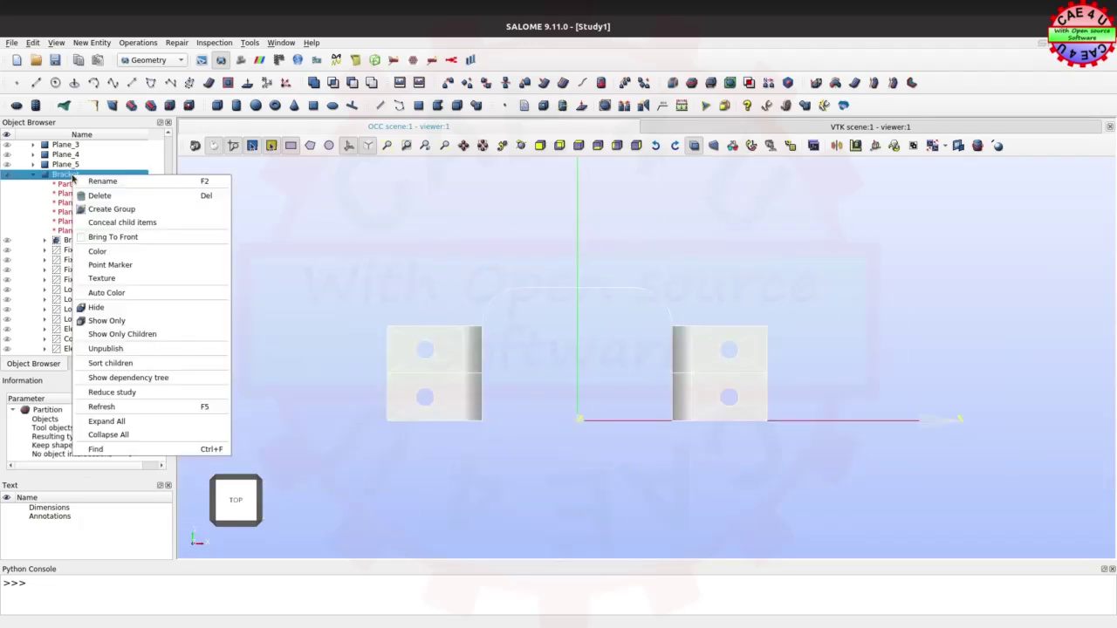
pyautogui.click(112, 209)
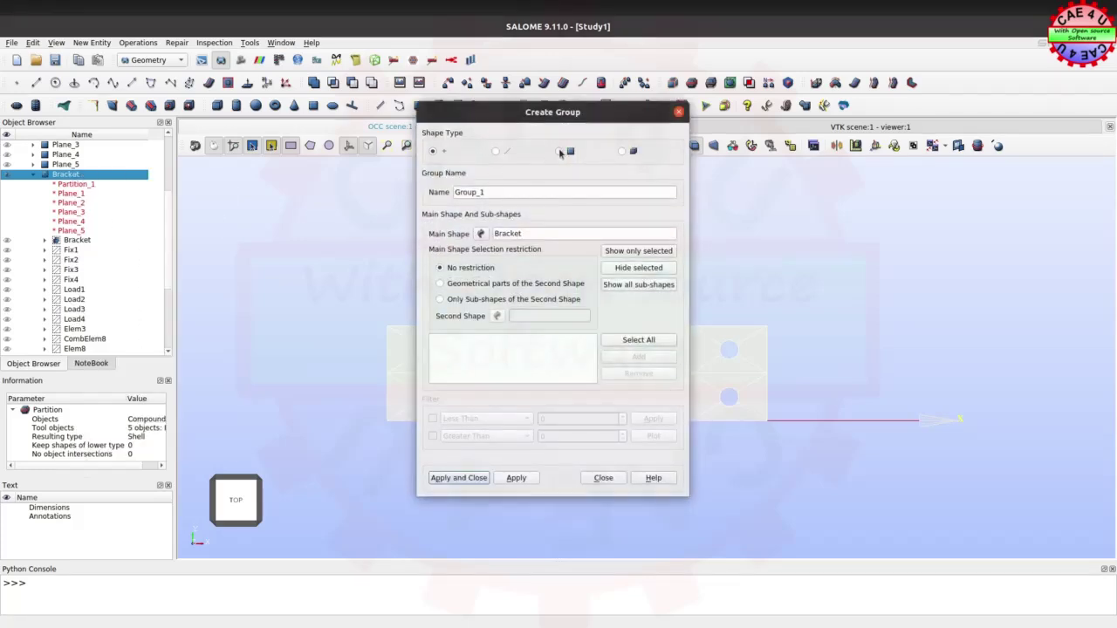
pyautogui.click(559, 151)
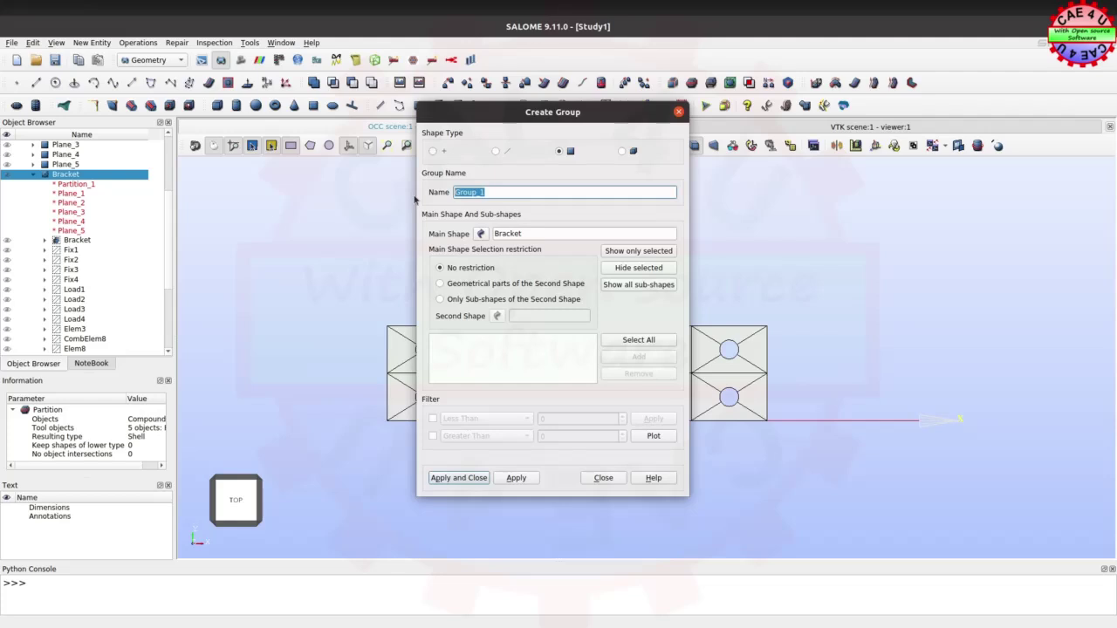
pyautogui.write('RevN')
pyautogui.write('ormal')
# Box-select the curved middle-arch faces, add them to RevNormal, and create the group.
pyautogui.moveTo(576, 123)
pyautogui.mouseDown()
pyautogui.moveTo(227, 140)
pyautogui.moveTo(230, 183)
pyautogui.mouseUp()
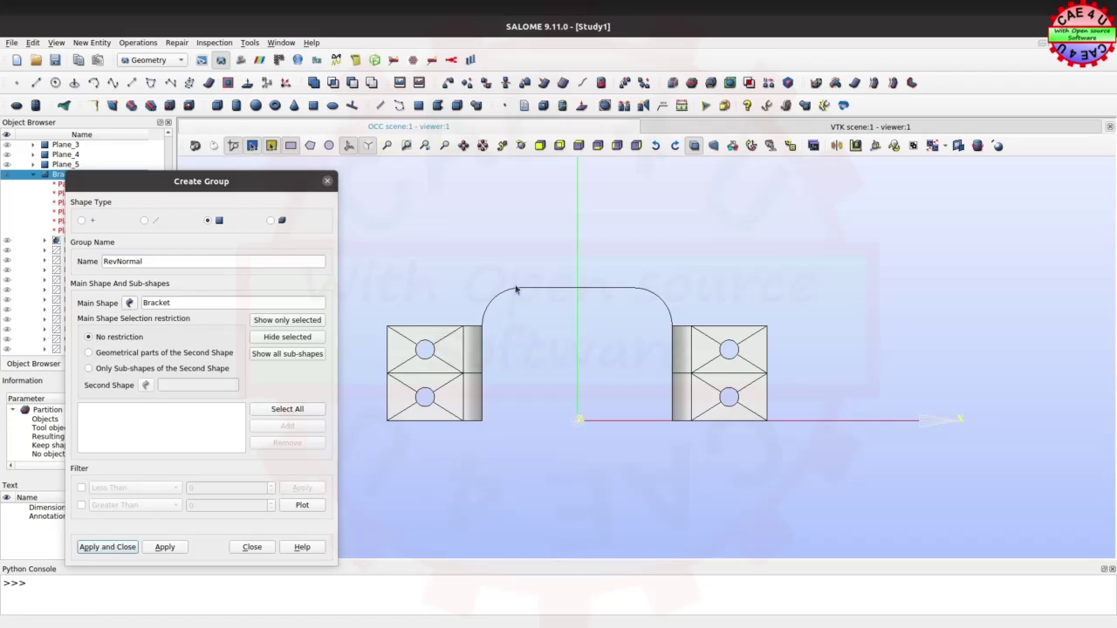
pyautogui.moveTo(466, 265); pyautogui.dragTo(678, 337)
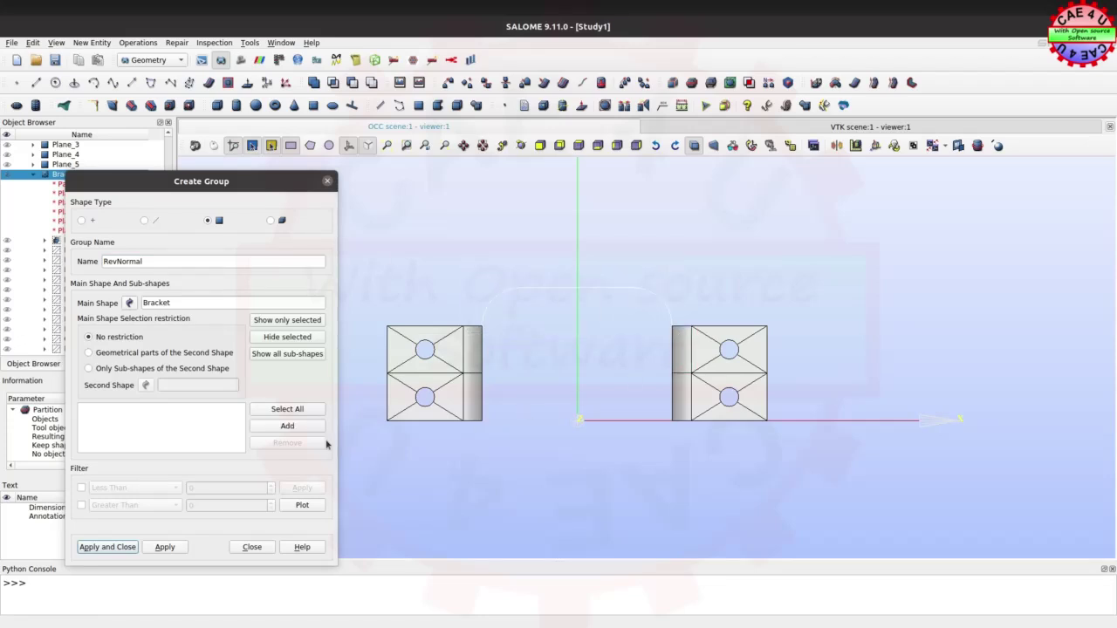
pyautogui.click(288, 426)
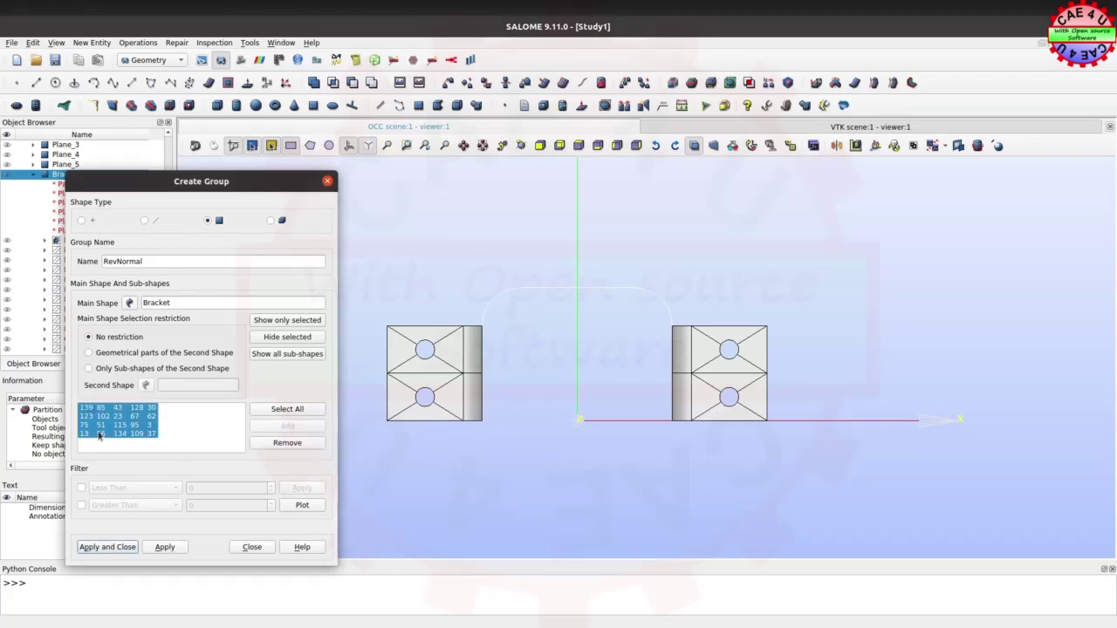
pyautogui.click(208, 153)
pyautogui.moveTo(504, 366)
pyautogui.mouseDown()
pyautogui.moveTo(720, 474)
pyautogui.moveTo(573, 381)
pyautogui.mouseUp()
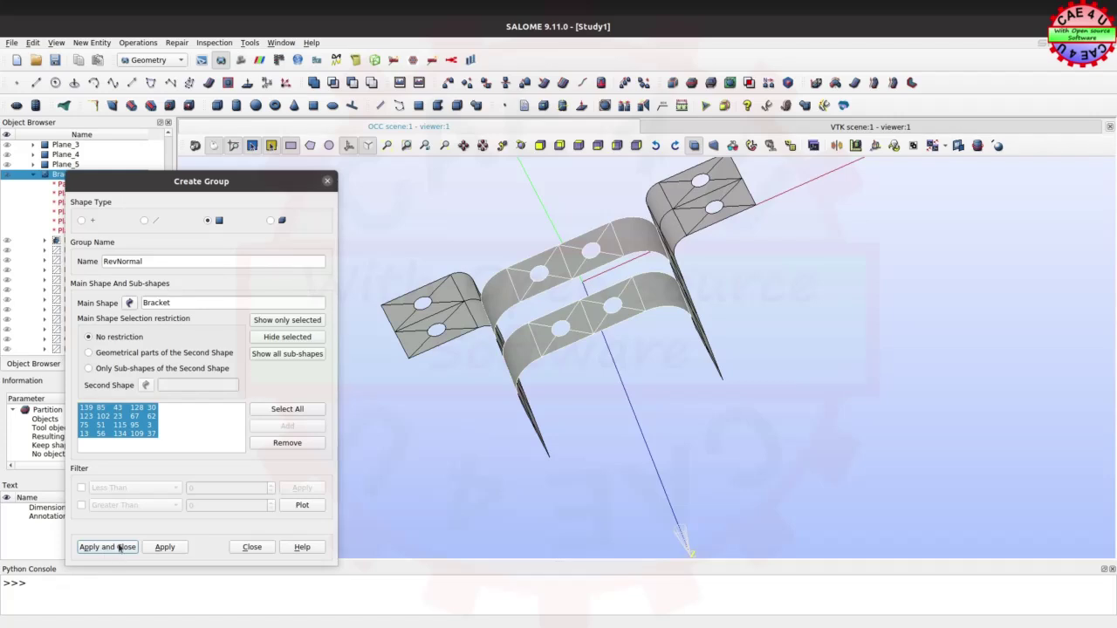
pyautogui.click(120, 547)
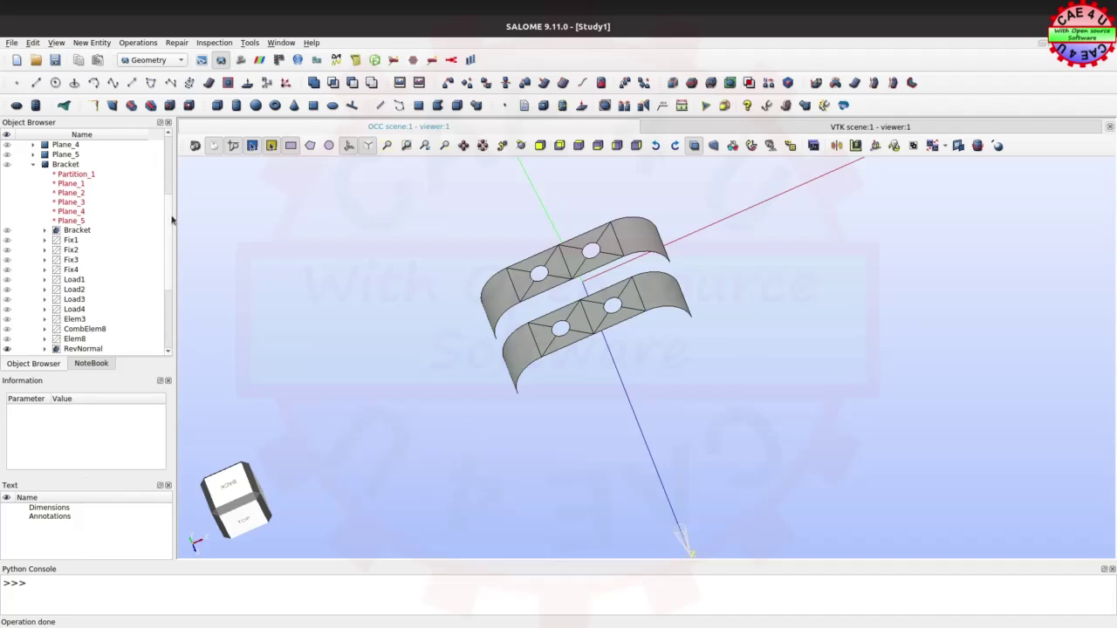
pyautogui.moveTo(169, 217); pyautogui.dragTo(172, 279)
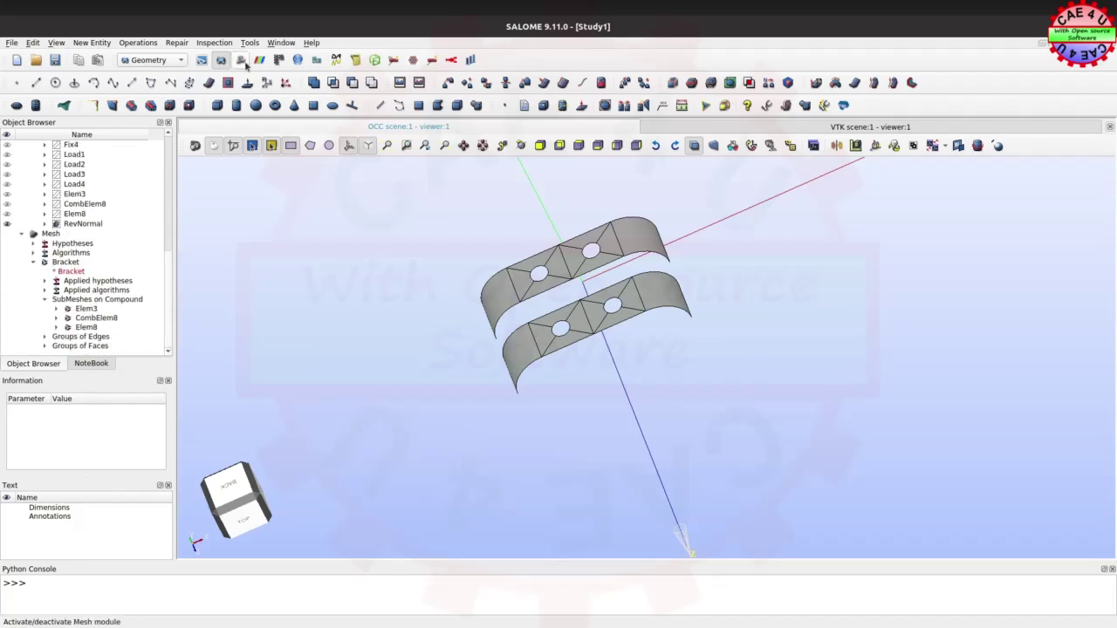
# Back in the Mesh module, convert the Bracket mesh to quadratic elements.
pyautogui.click(243, 62)
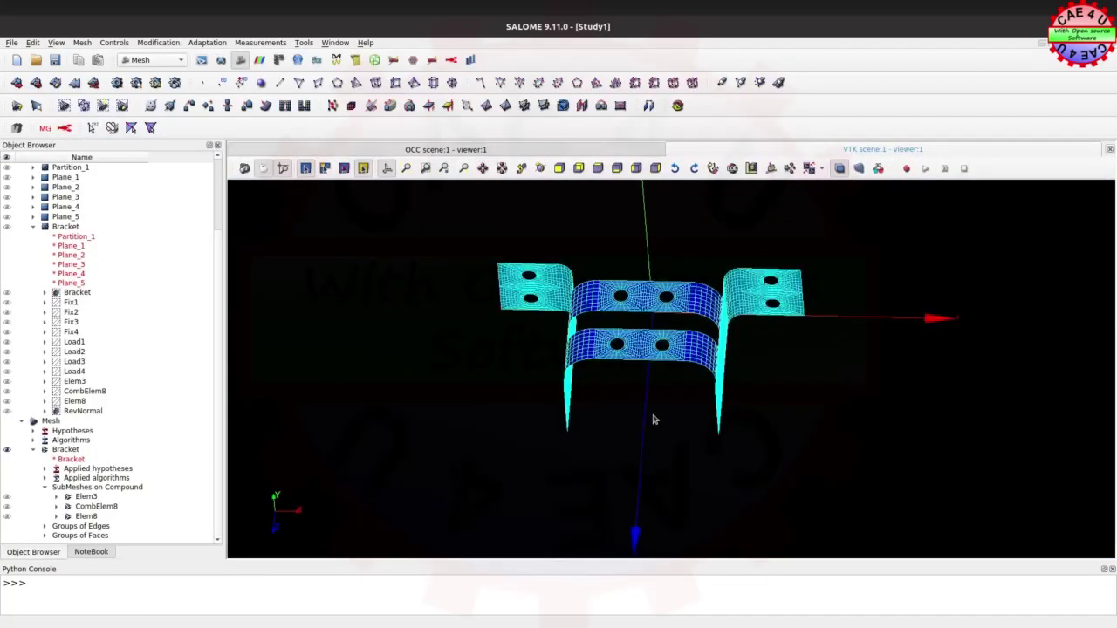
pyautogui.moveTo(661, 419); pyautogui.dragTo(678, 392, button='middle')
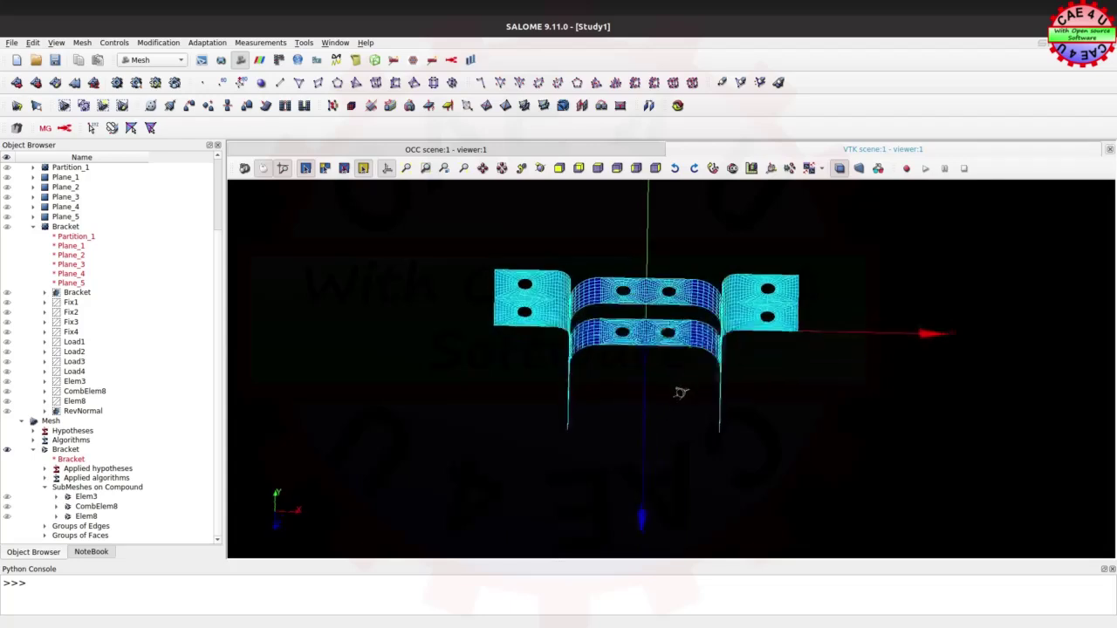
pyautogui.click(74, 451)
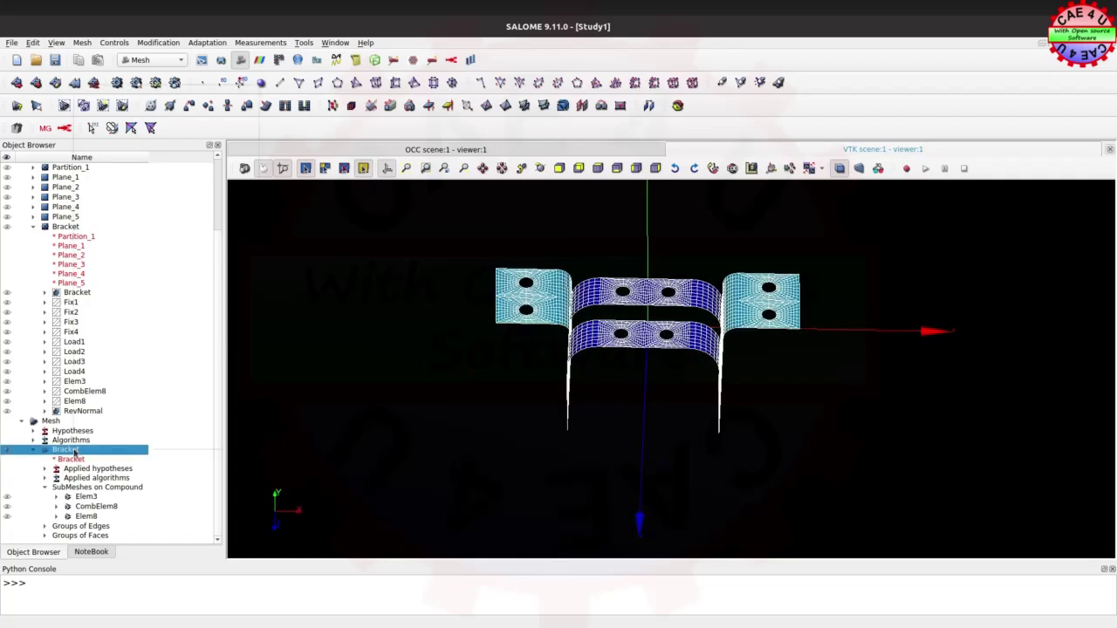
pyautogui.rightClick(74, 451)
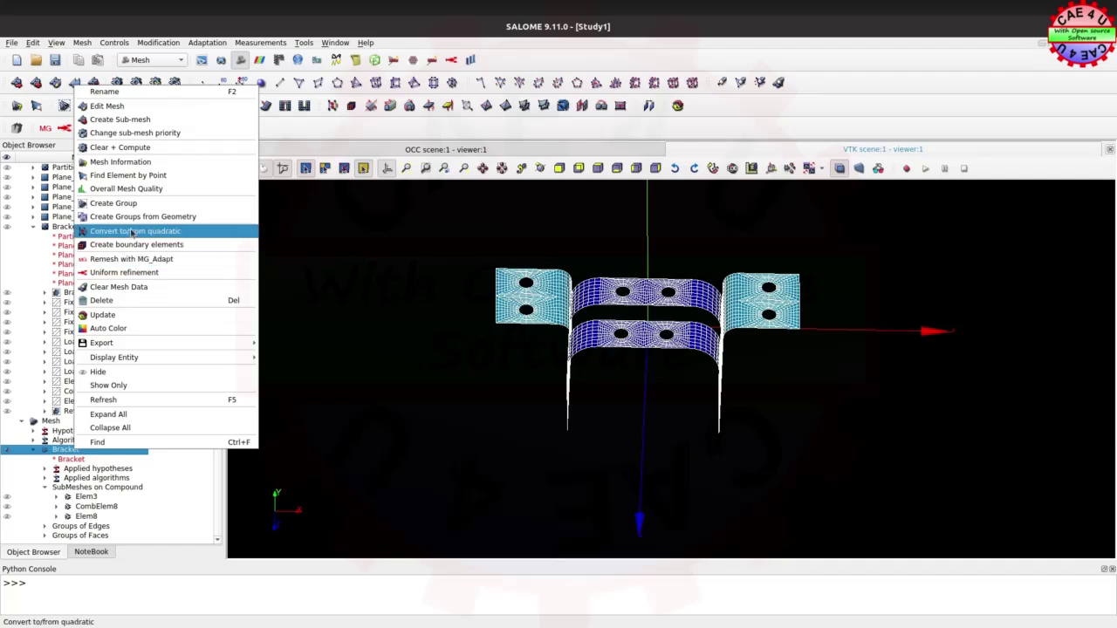
pyautogui.click(135, 230)
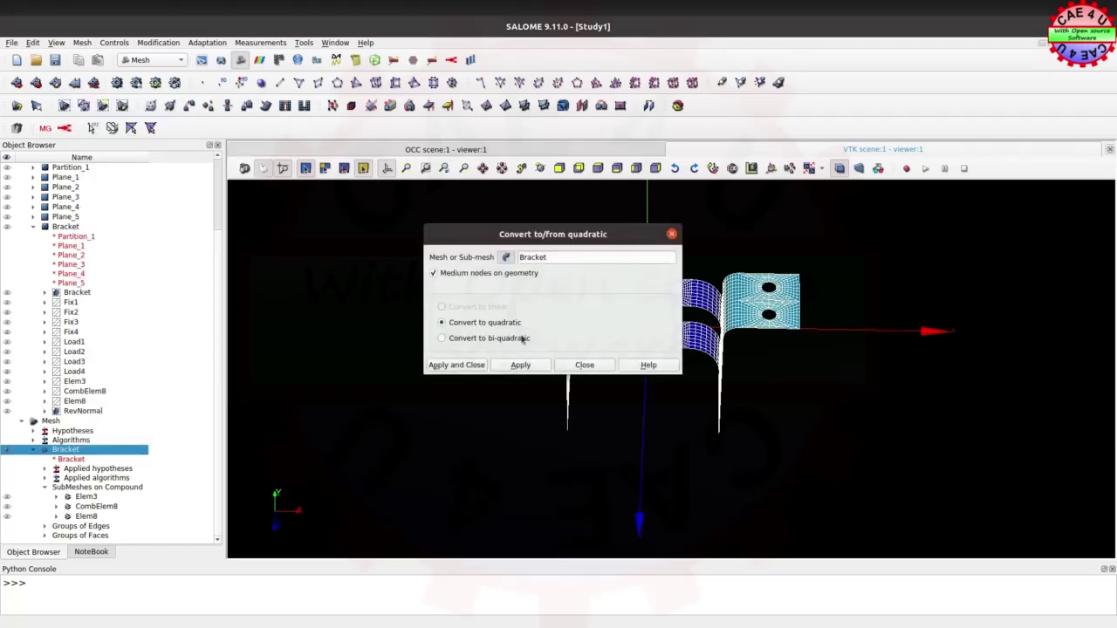
pyautogui.click(456, 365)
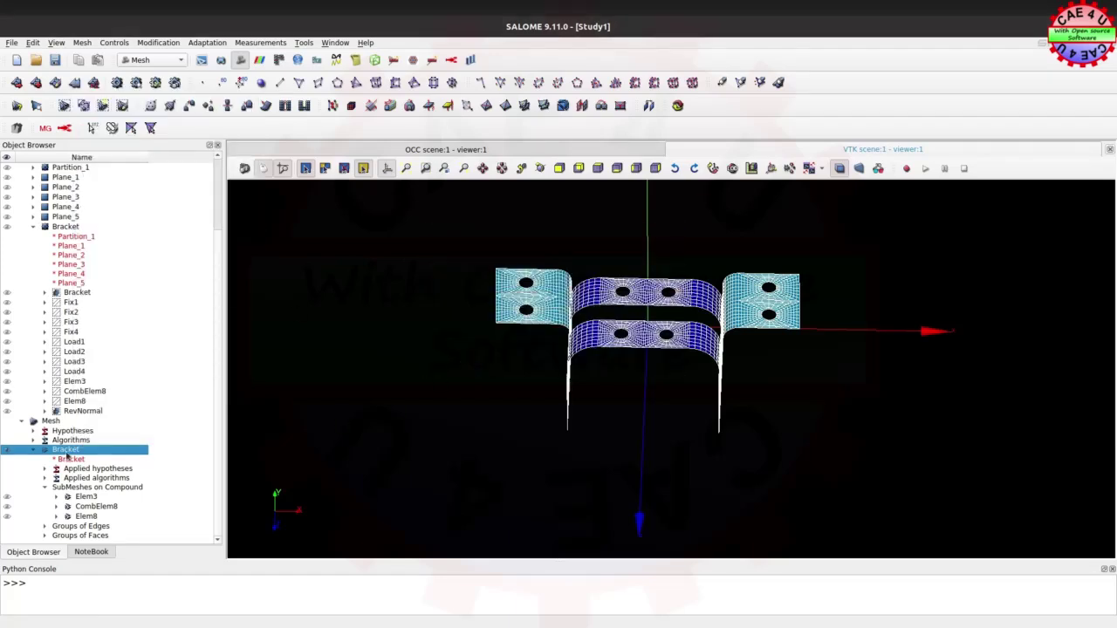
# Check Mesh Information: 11652 nodes and 4930 elements, all quadratic.
pyautogui.rightClick(66, 455)
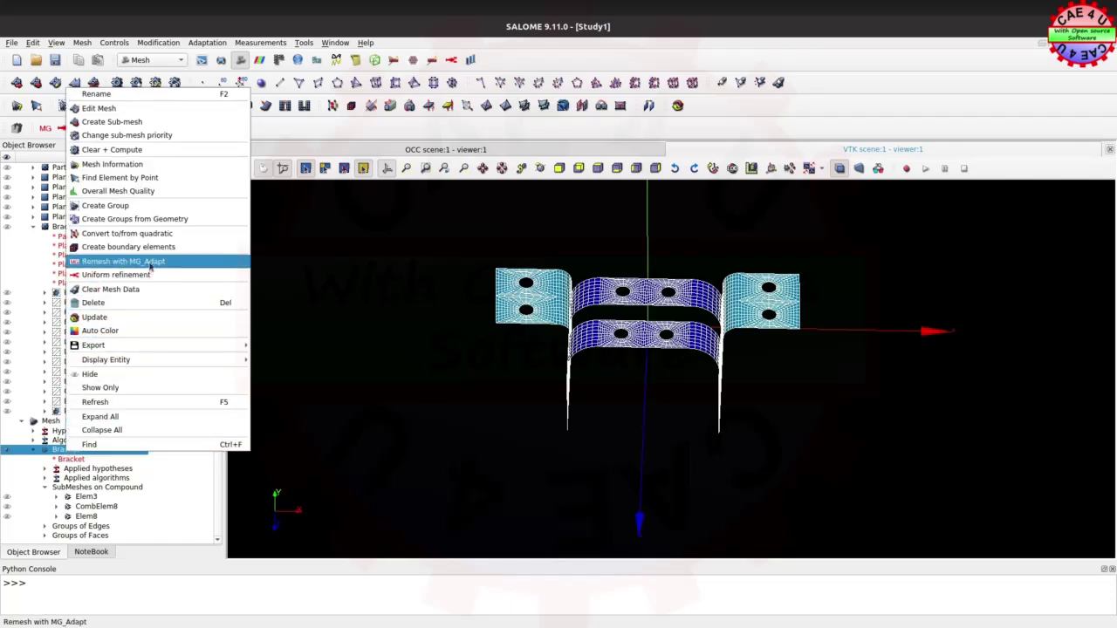
pyautogui.click(123, 167)
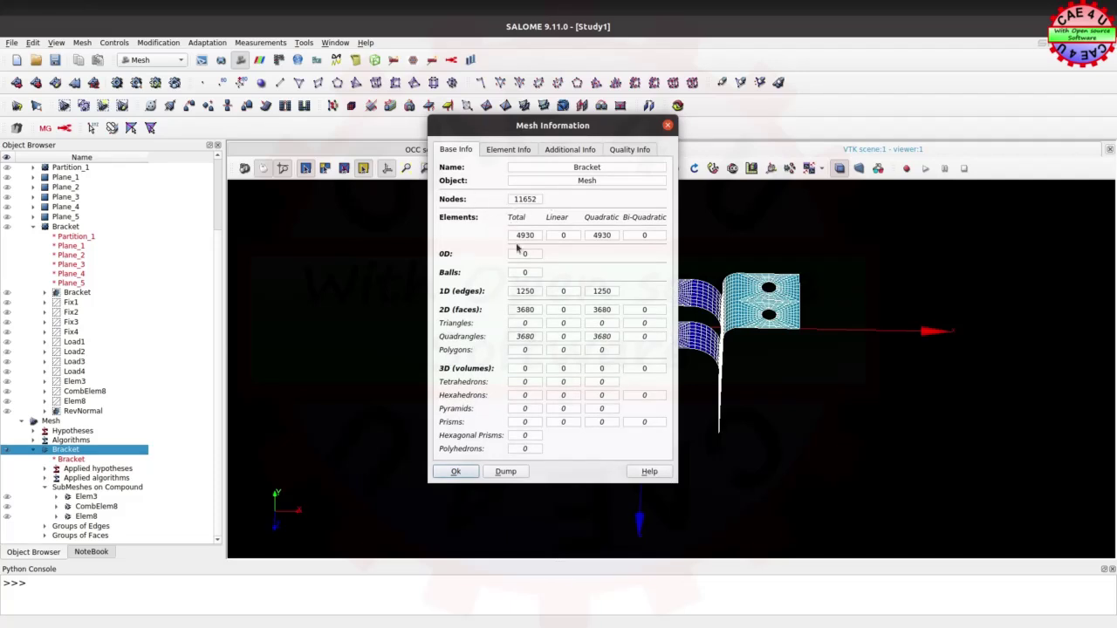
pyautogui.click(454, 472)
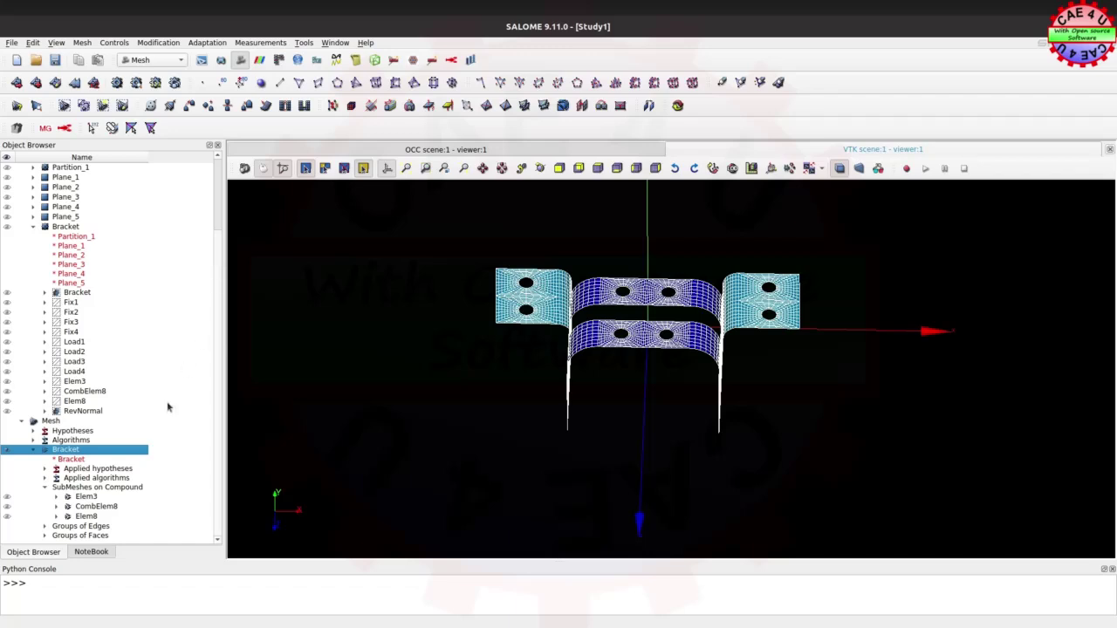
pyautogui.rightClick(68, 456)
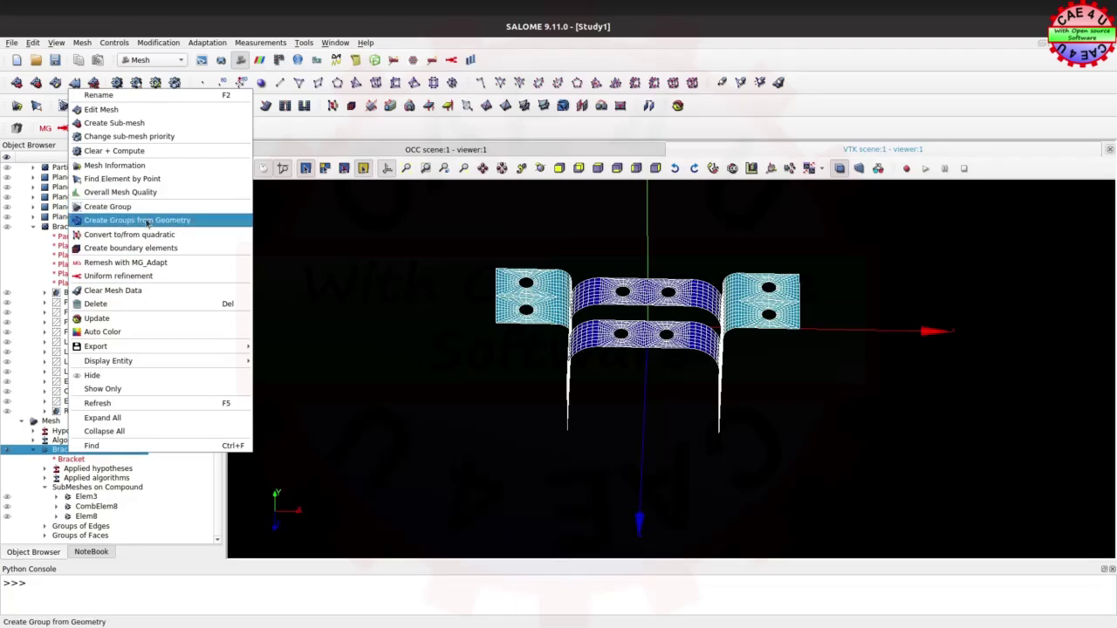
# Create a RevNormal face group on the Bracket mesh from the RevNormal geometry.
pyautogui.click(144, 220)
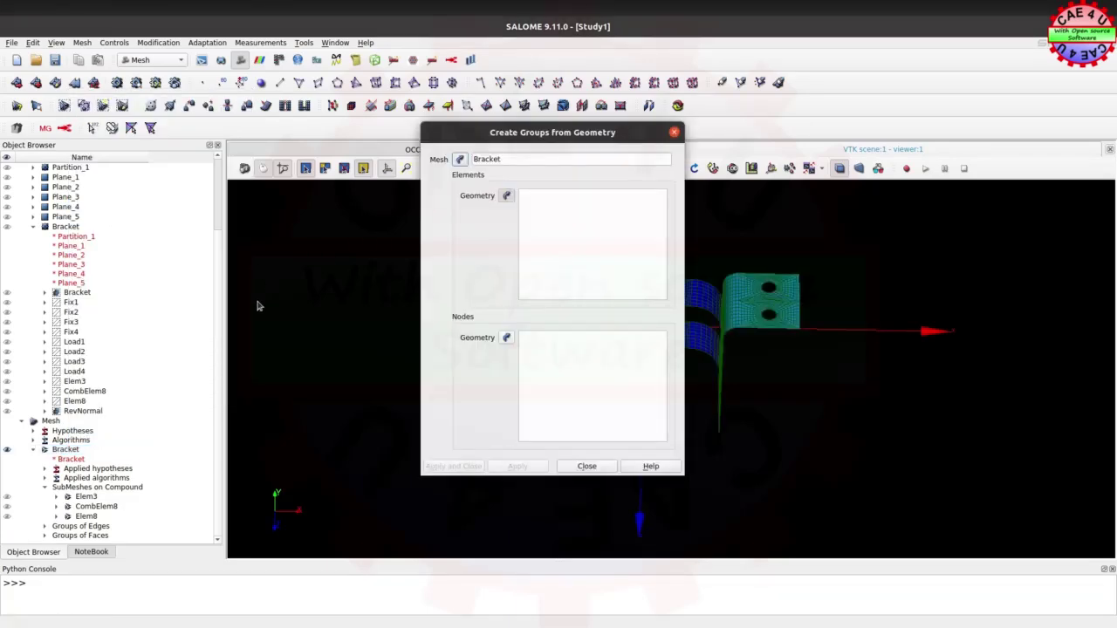
pyautogui.click(84, 412)
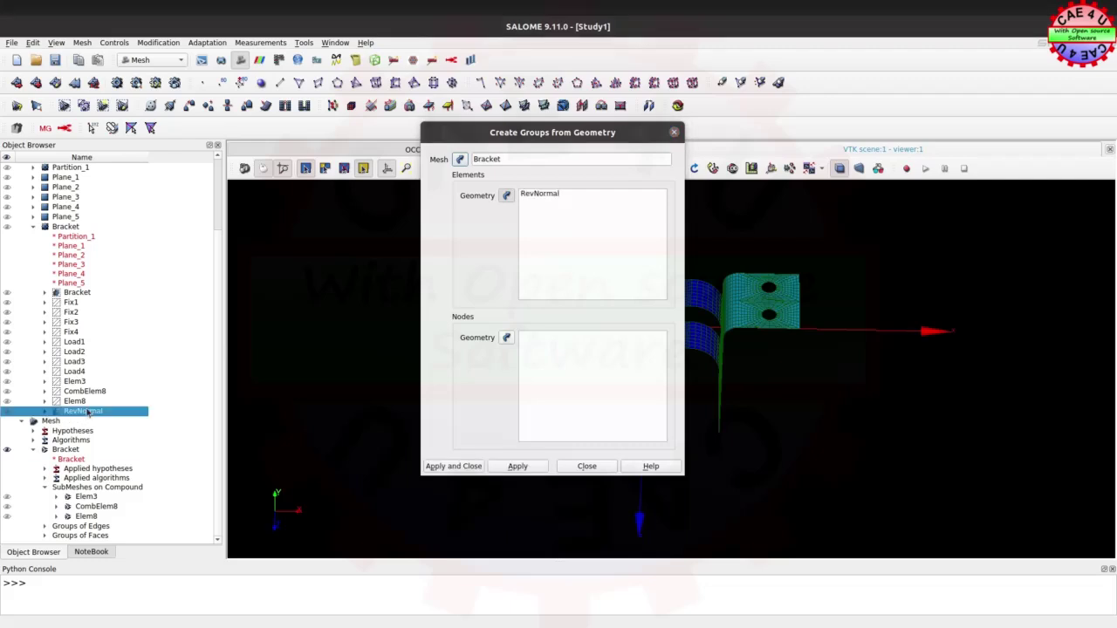
pyautogui.click(463, 467)
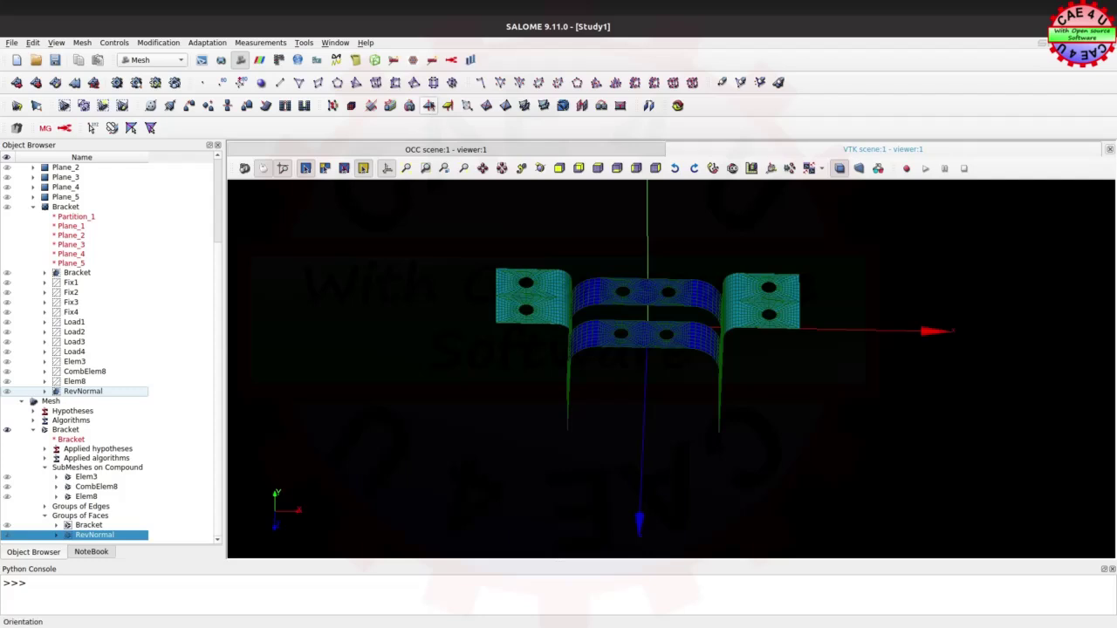
# Open the Modification > Orientation dialog.
pyautogui.click(166, 46)
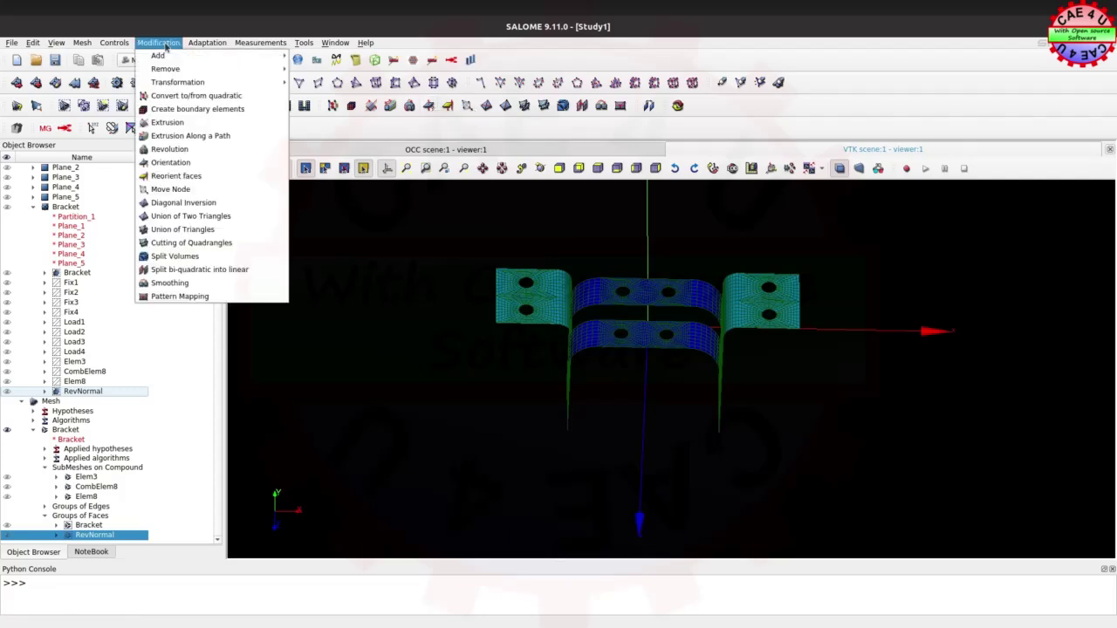
pyautogui.click(172, 164)
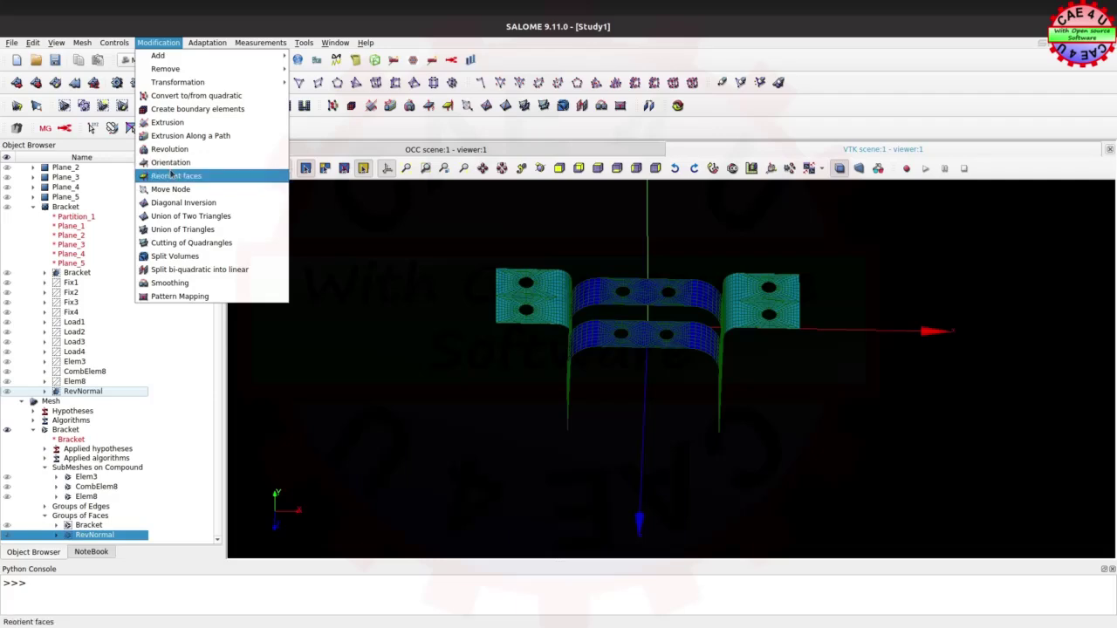
pyautogui.click(401, 225)
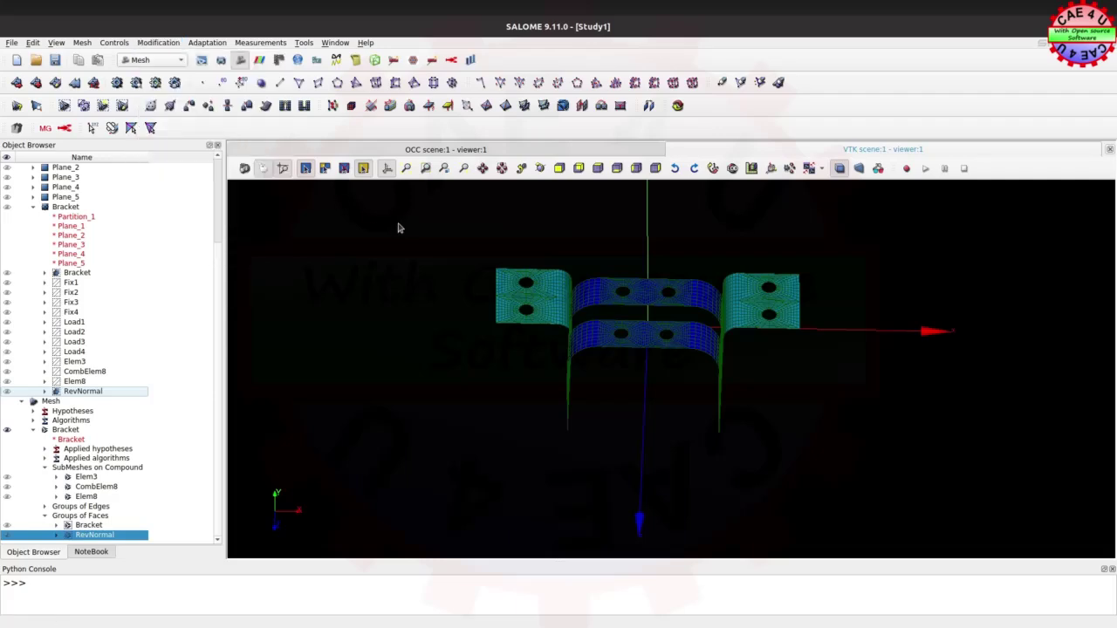
pyautogui.click(429, 106)
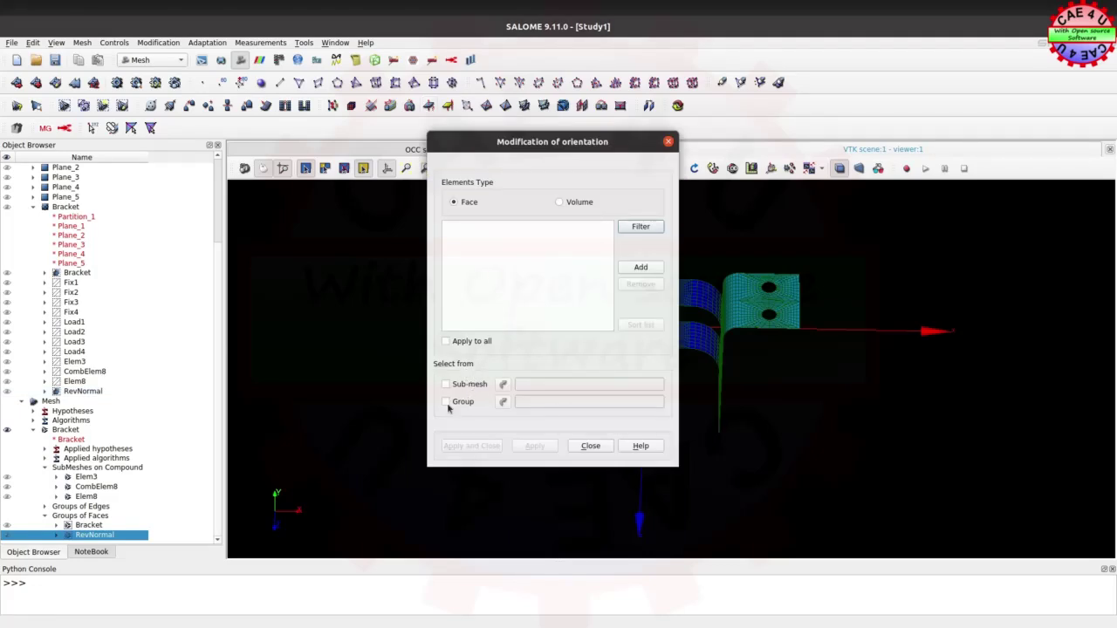
# Reverse the orientation of all faces in the RevNormal group.
pyautogui.click(445, 402)
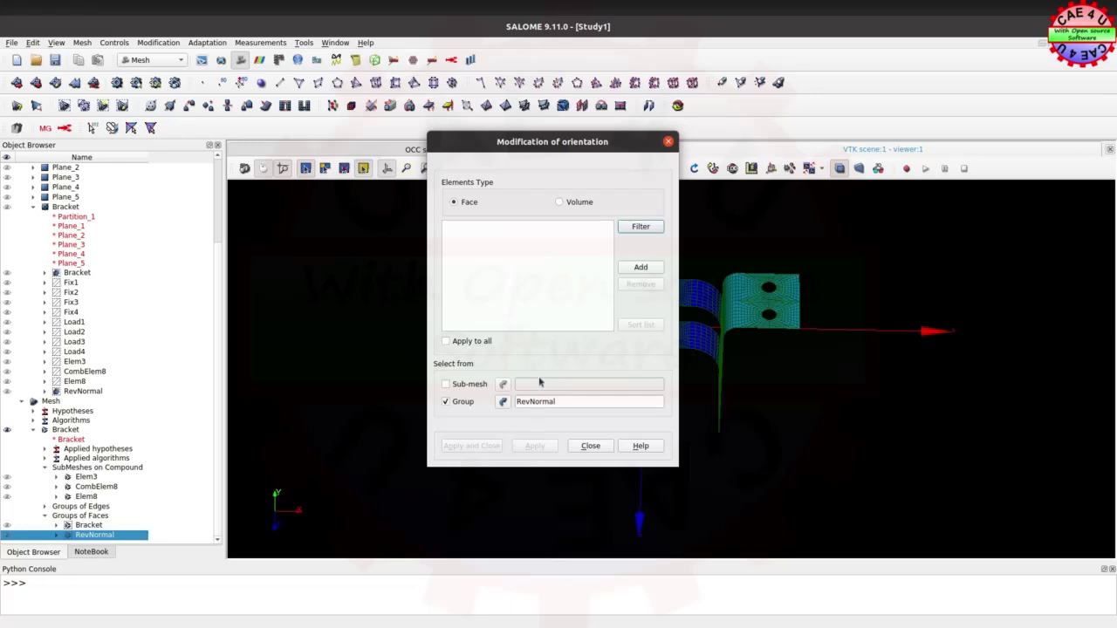
pyautogui.click(630, 270)
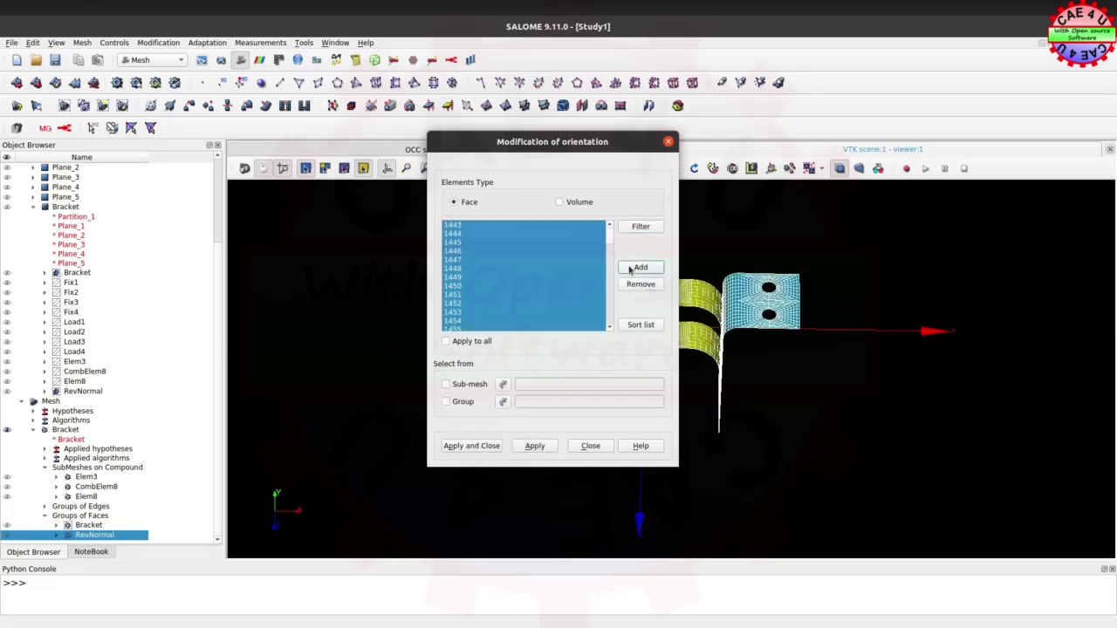
pyautogui.moveTo(535, 148); pyautogui.dragTo(250, 157)
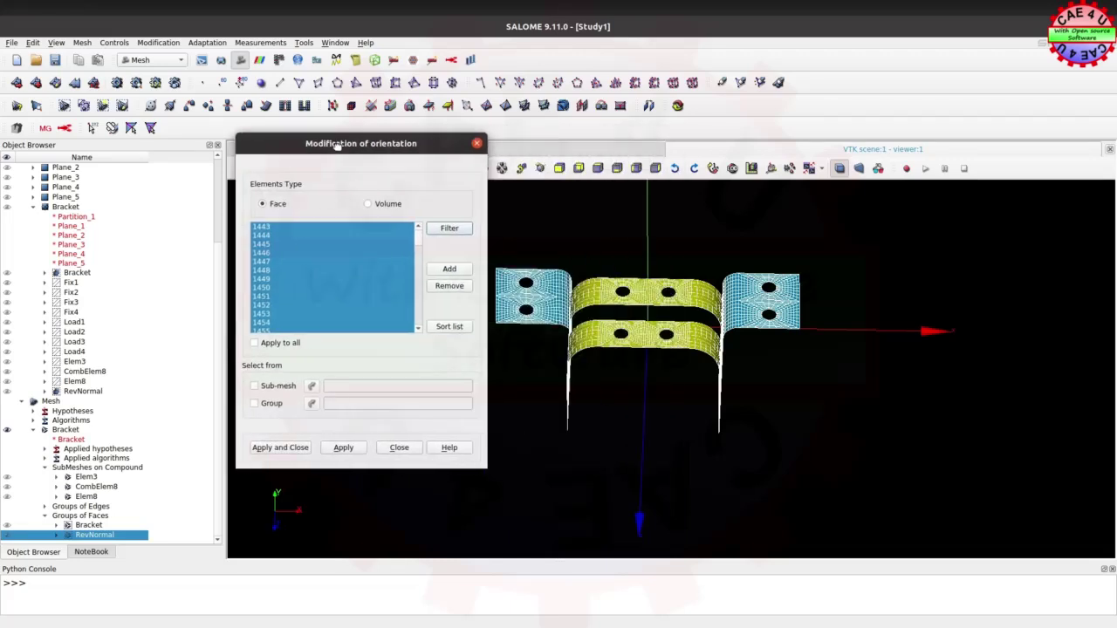
pyautogui.click(192, 456)
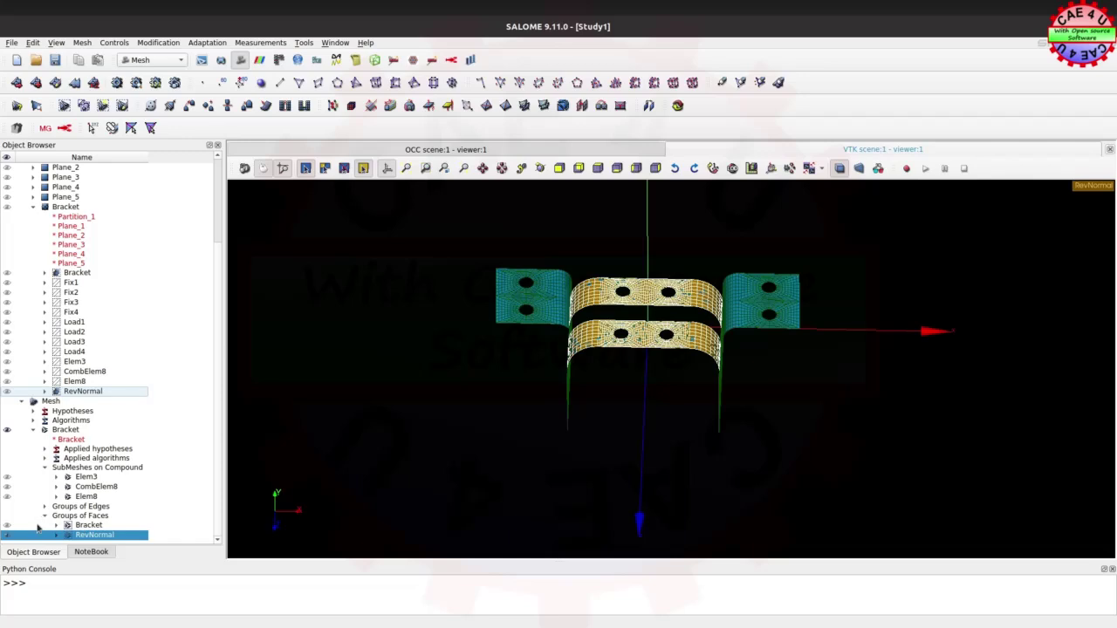
pyautogui.click(6, 535)
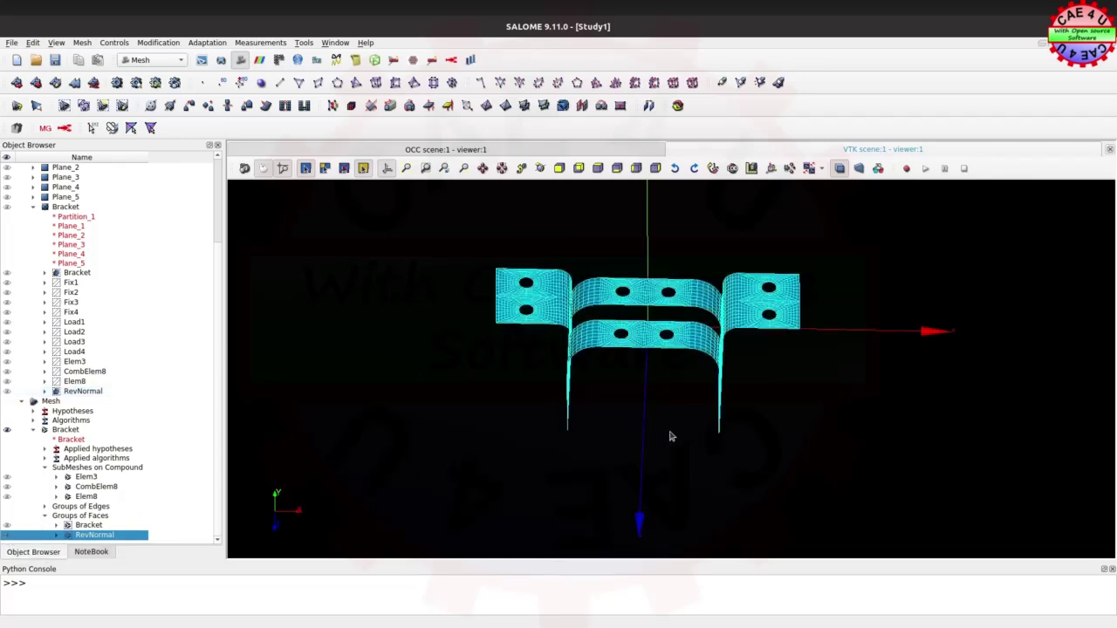
pyautogui.moveTo(670, 436)
pyautogui.keyDown('ctrl'); pyautogui.mouseDown(button='right')
pyautogui.moveTo(579, 303)
pyautogui.moveTo(453, 324)
pyautogui.mouseUp(button='right'); pyautogui.keyUp('ctrl')
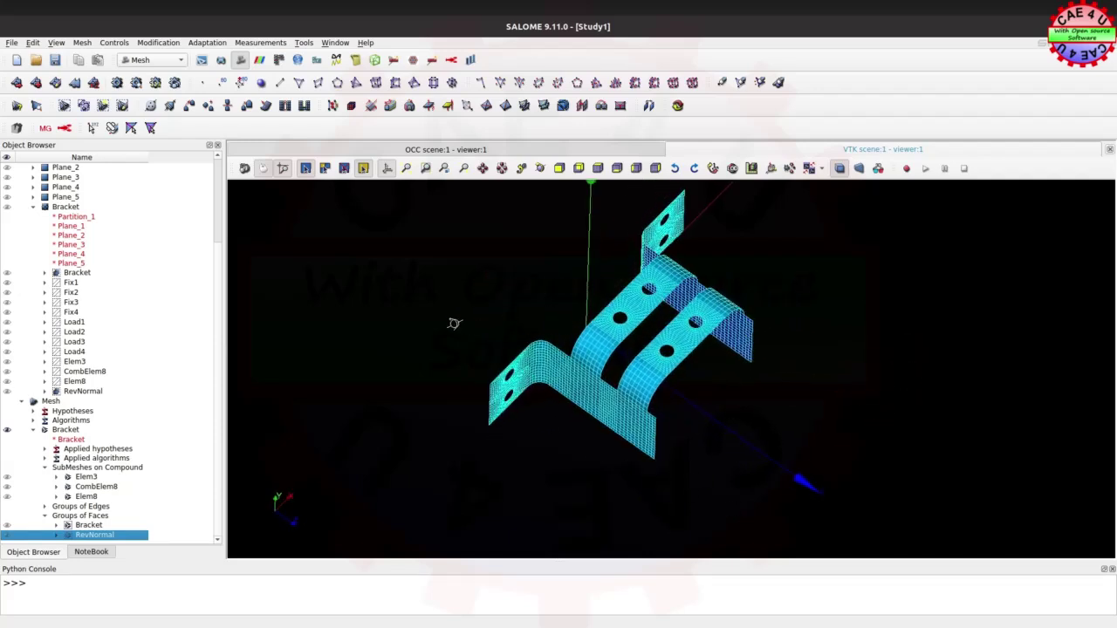
pyautogui.keyDown('ctrl'); pyautogui.moveTo(454, 324); pyautogui.dragTo(584, 421); pyautogui.keyUp('ctrl')
pyautogui.moveTo(584, 422)
pyautogui.keyDown('ctrl'); pyautogui.mouseDown(button='right')
pyautogui.moveTo(526, 415)
pyautogui.moveTo(590, 294)
pyautogui.moveTo(545, 217)
pyautogui.moveTo(474, 205)
pyautogui.moveTo(378, 219)
pyautogui.moveTo(530, 273)
pyautogui.mouseUp(button='right'); pyautogui.keyUp('ctrl')
pyautogui.moveTo(446, 285)
pyautogui.keyDown('ctrl'); pyautogui.mouseDown(button='right')
pyautogui.moveTo(782, 454)
pyautogui.moveTo(720, 506)
pyautogui.moveTo(649, 492)
pyautogui.moveTo(471, 499)
pyautogui.moveTo(663, 488)
pyautogui.moveTo(828, 456)
pyautogui.moveTo(430, 319)
pyautogui.moveTo(535, 212)
pyautogui.moveTo(568, 427)
pyautogui.moveTo(550, 473)
pyautogui.moveTo(465, 474)
pyautogui.moveTo(661, 492)
pyautogui.moveTo(643, 521)
pyautogui.mouseUp(button='right'); pyautogui.keyUp('ctrl')
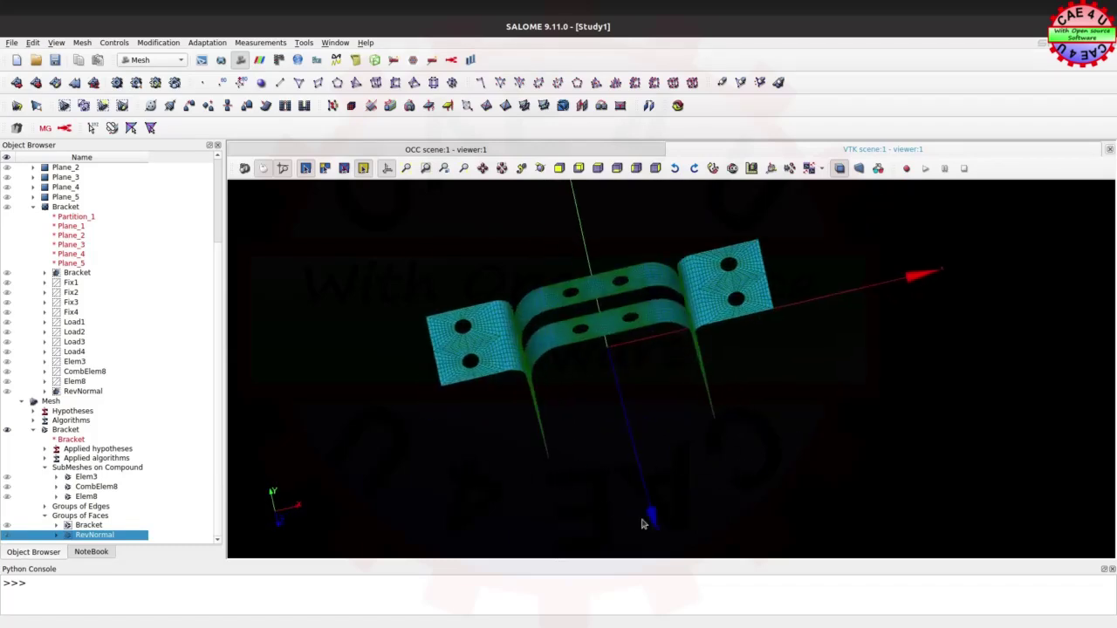
pyautogui.click(64, 430)
# Create node groups Fix1–Fix4 and Load1–Load4 on Bracket from the matching geometry groups.
pyautogui.rightClick(64, 430)
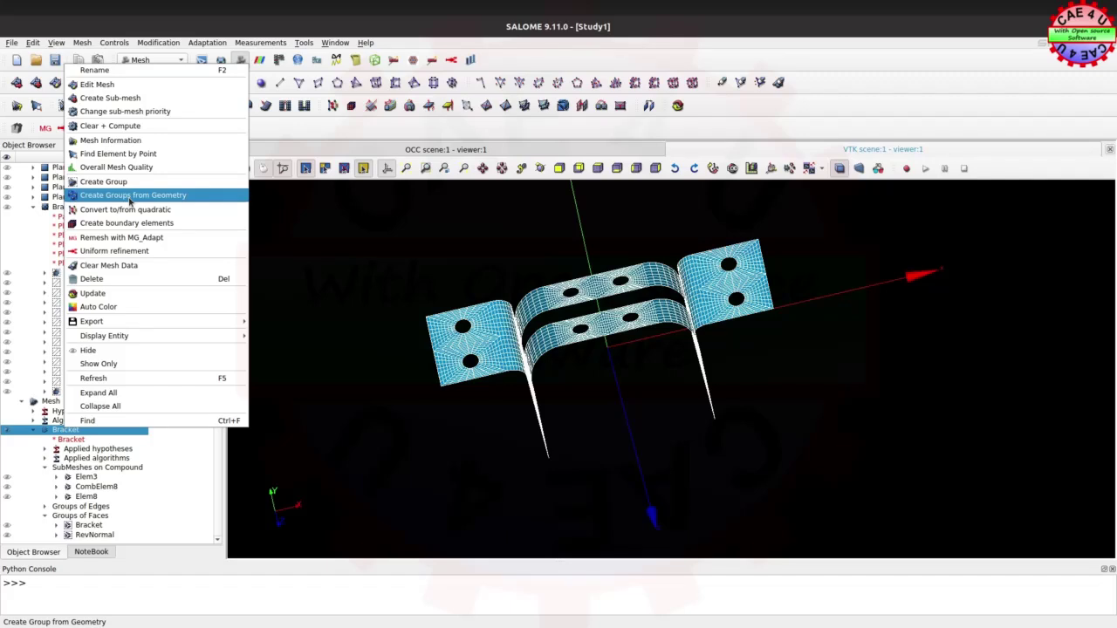
pyautogui.click(131, 195)
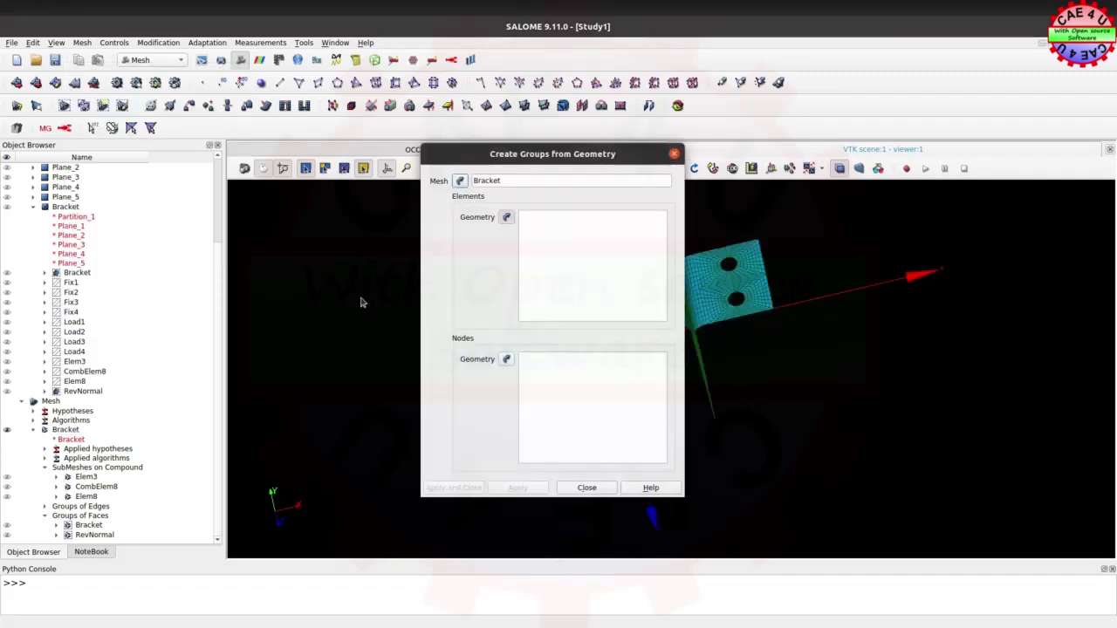
pyautogui.click(507, 360)
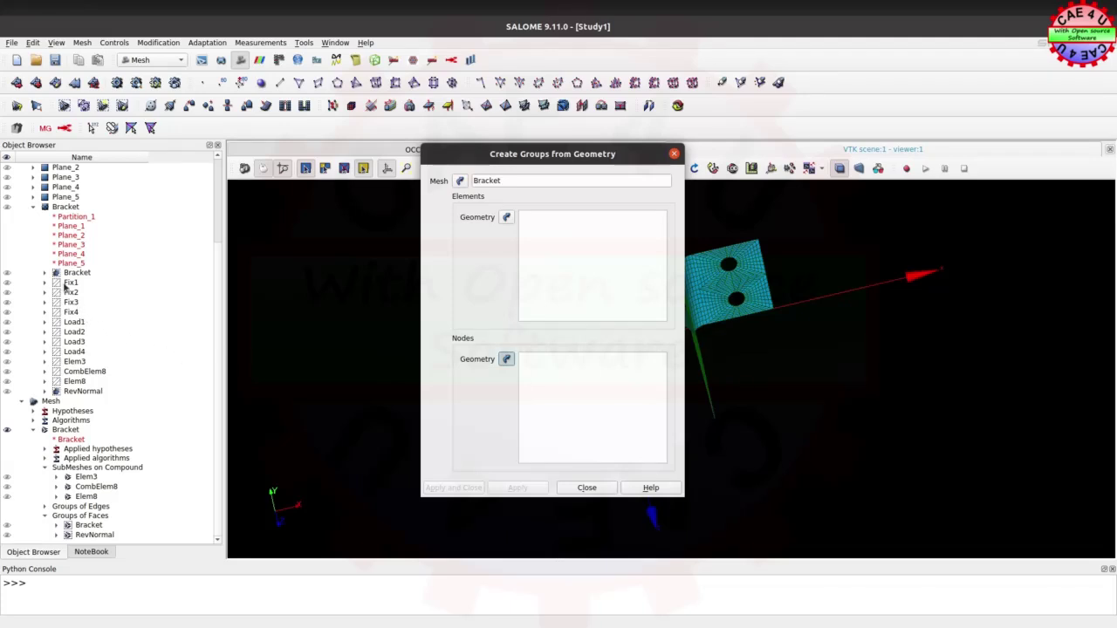
pyautogui.click(69, 283)
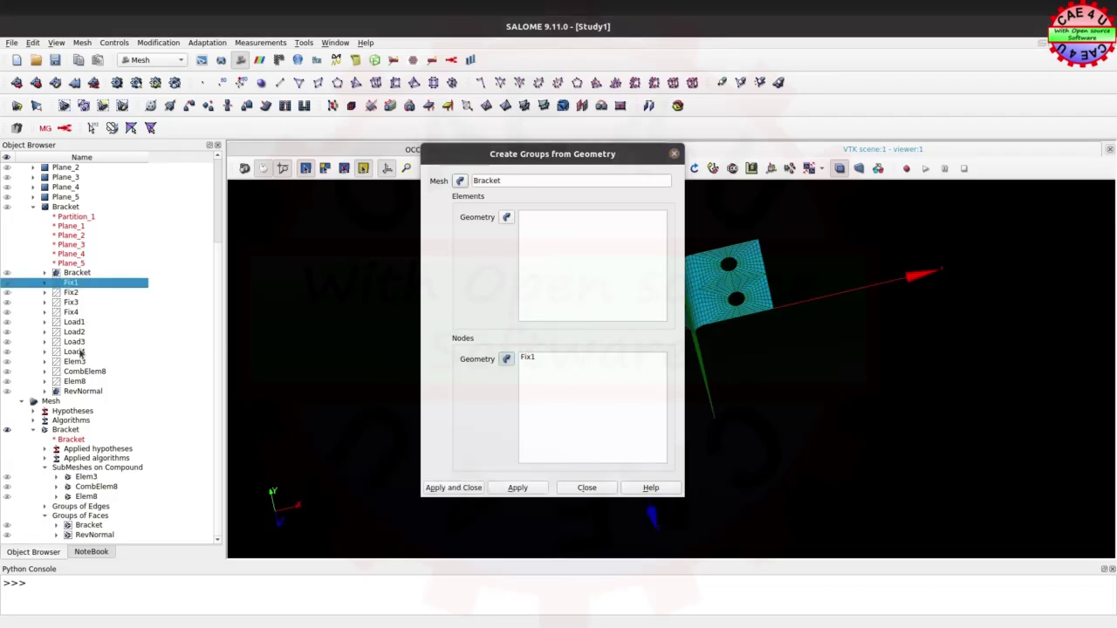
pyautogui.keyDown('shift'); pyautogui.click(80, 352); pyautogui.keyUp('shift')
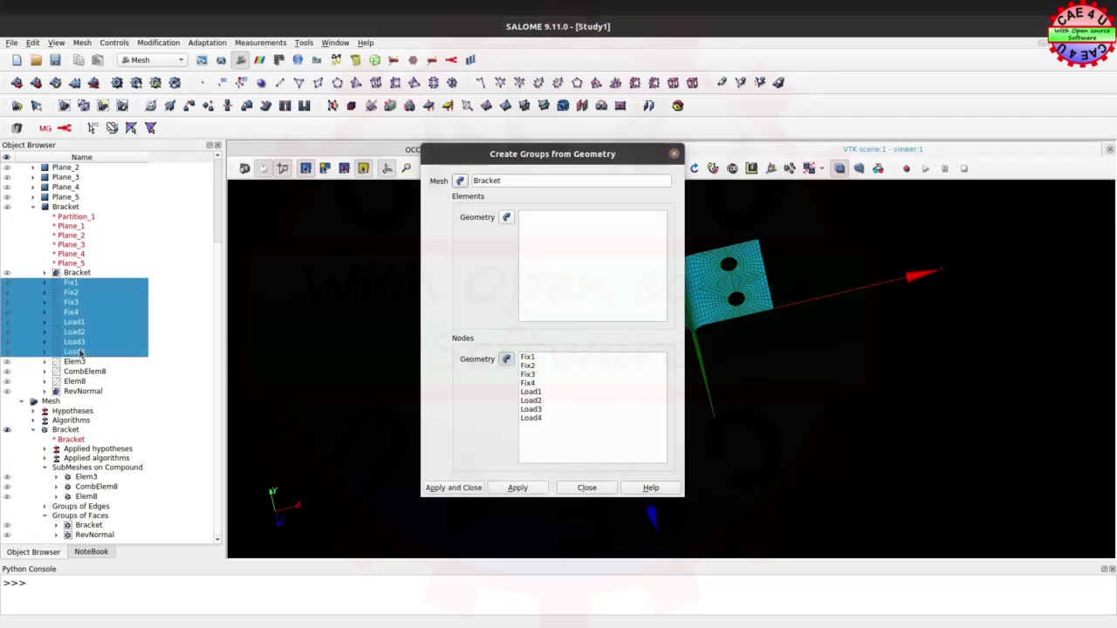
pyautogui.click(452, 489)
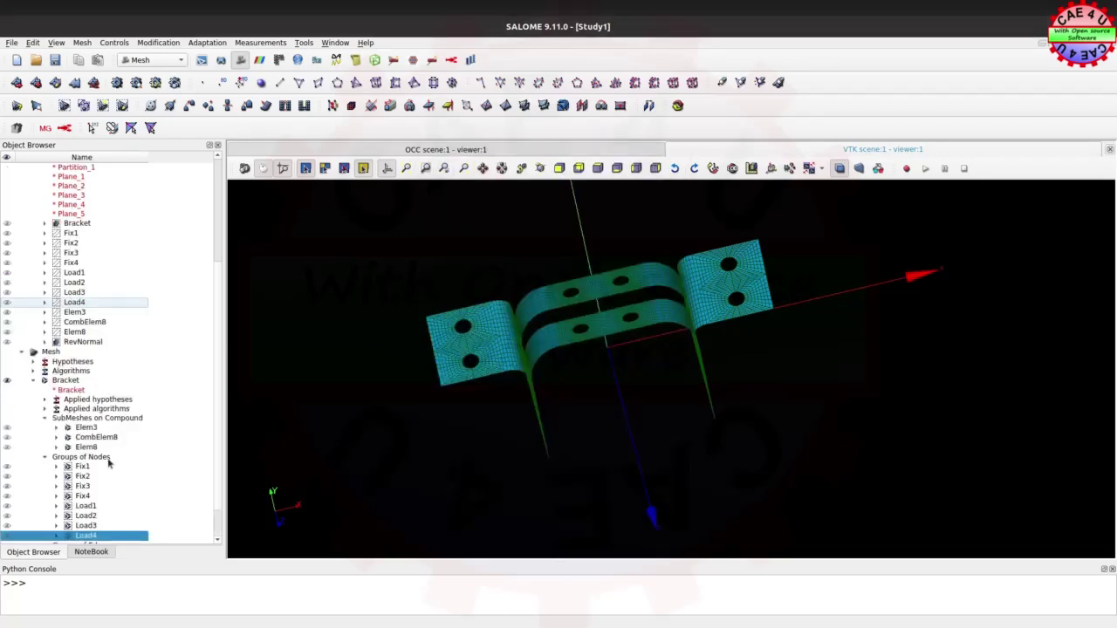
# Display node groups Fix1–Fix4 and Load1–Load4 on the bracket, rotating to check each hole.
pyautogui.scroll(-1, 108, 463)
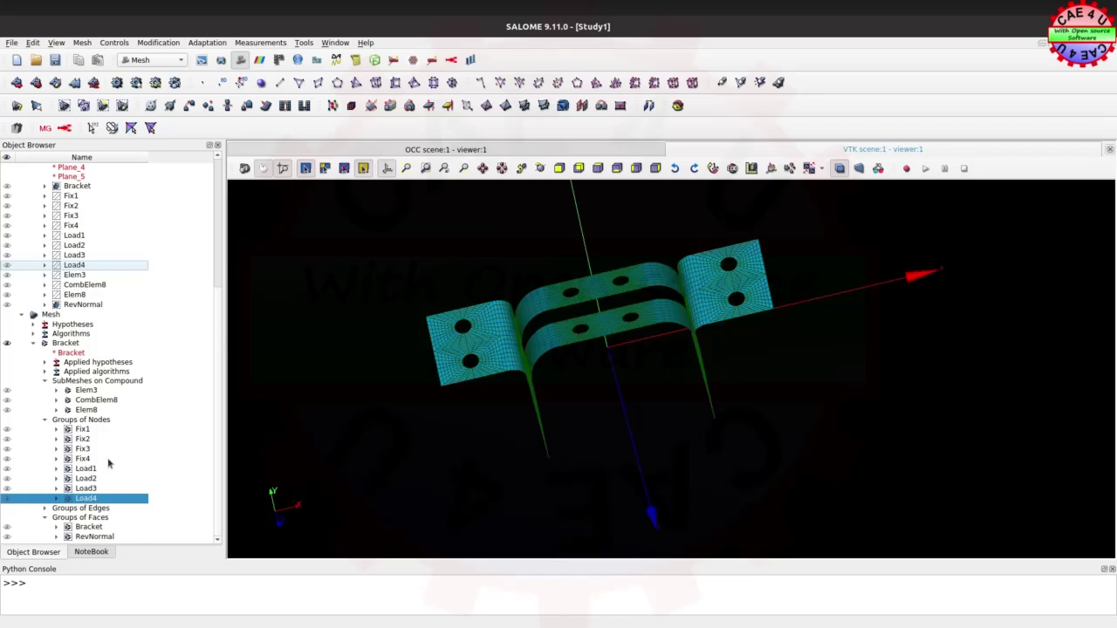
pyautogui.click(8, 431)
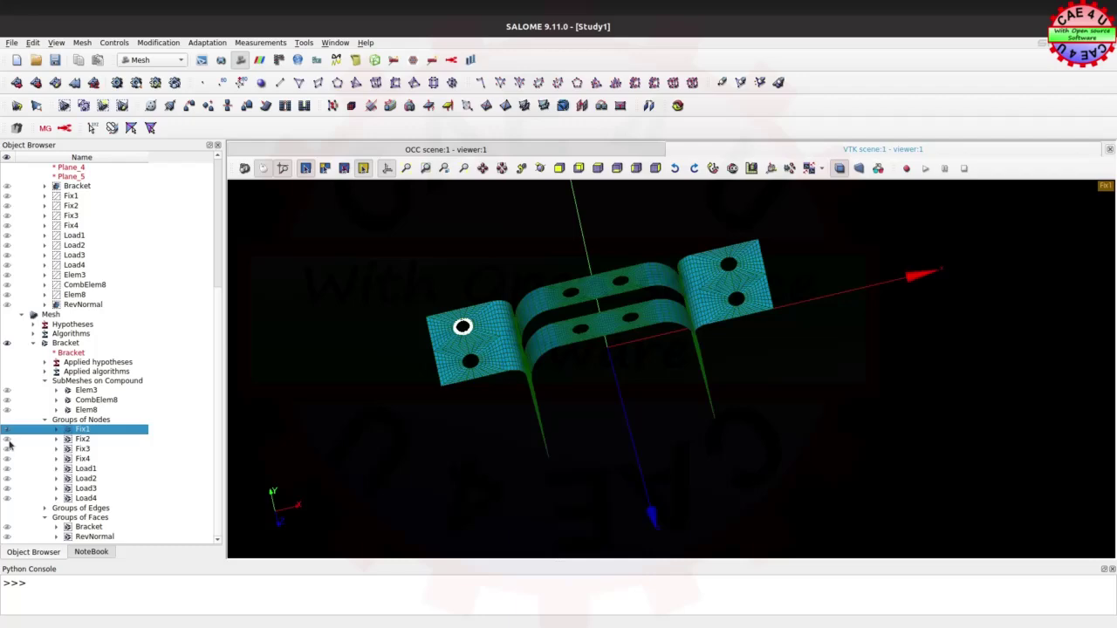
pyautogui.click(7, 441)
pyautogui.scroll(2, 467, 328)
pyautogui.scroll(2, 468, 328)
pyautogui.scroll(2, 467, 329)
pyautogui.scroll(2, 468, 330)
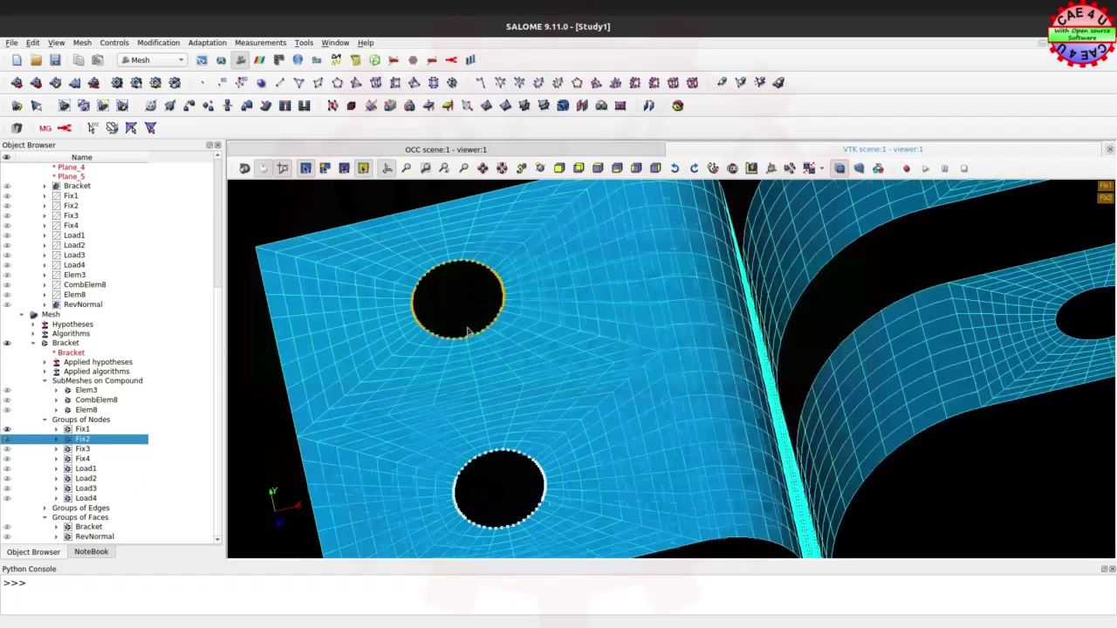
pyautogui.scroll(2, 467, 332)
pyautogui.scroll(1, 468, 332)
pyautogui.scroll(-2, 468, 332)
pyautogui.scroll(-2, 467, 332)
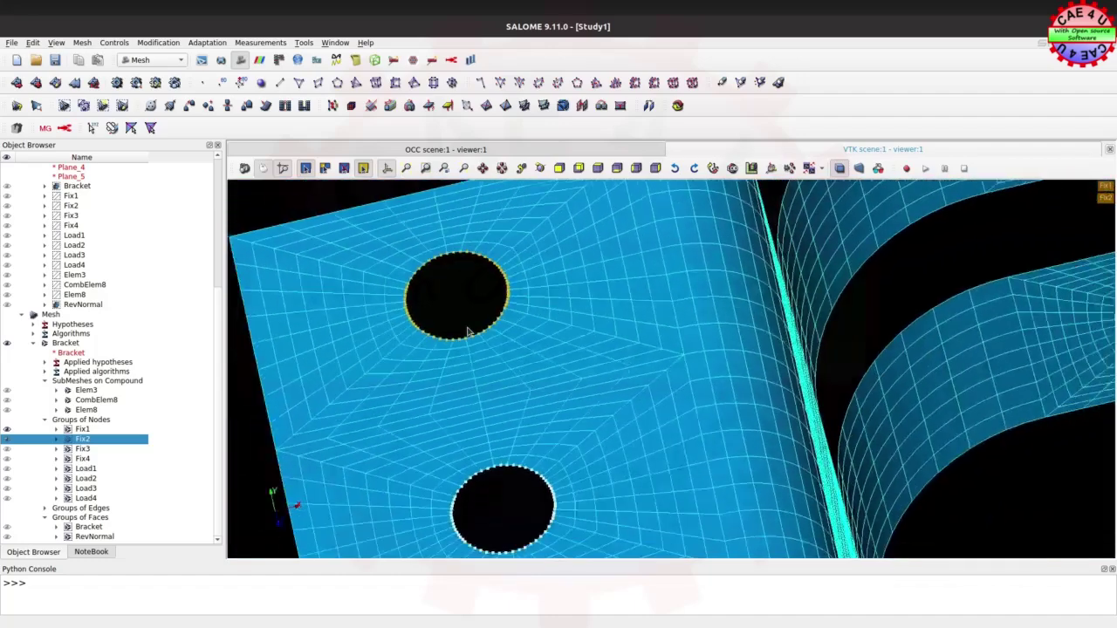
pyautogui.scroll(-2, 468, 331)
pyautogui.scroll(-2, 467, 332)
pyautogui.scroll(-2, 468, 331)
pyautogui.scroll(-1, 468, 331)
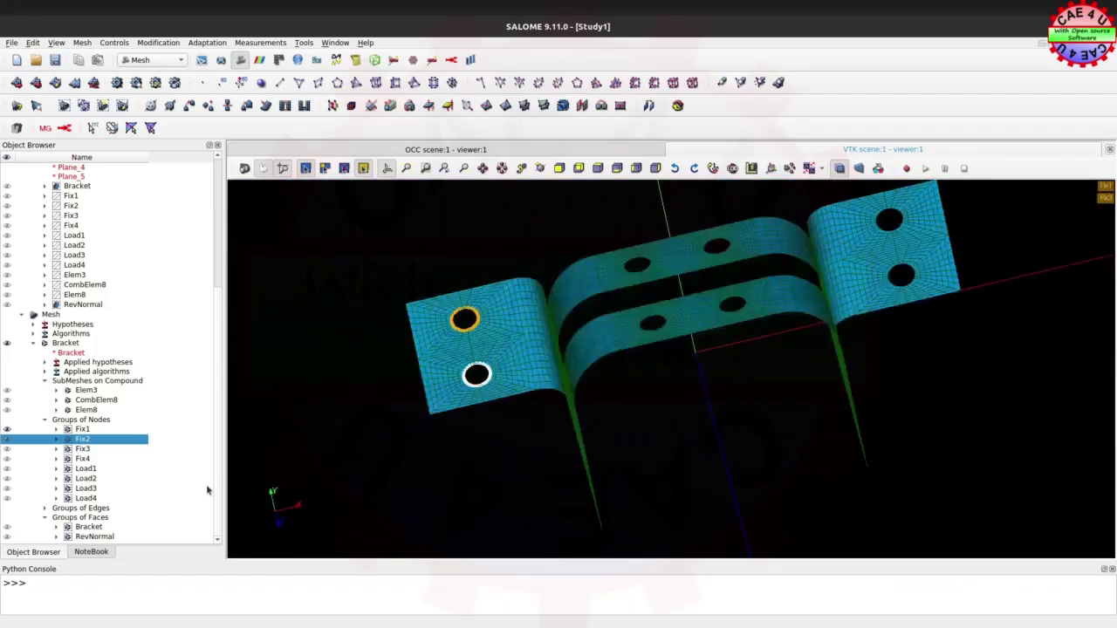
pyautogui.click(8, 449)
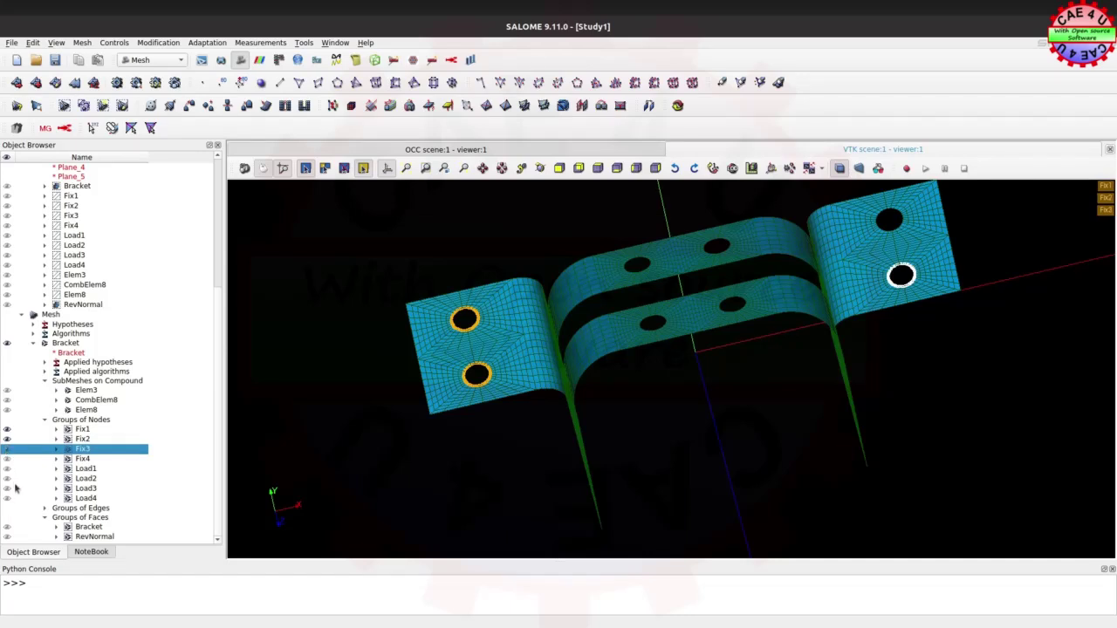
pyautogui.click(8, 459)
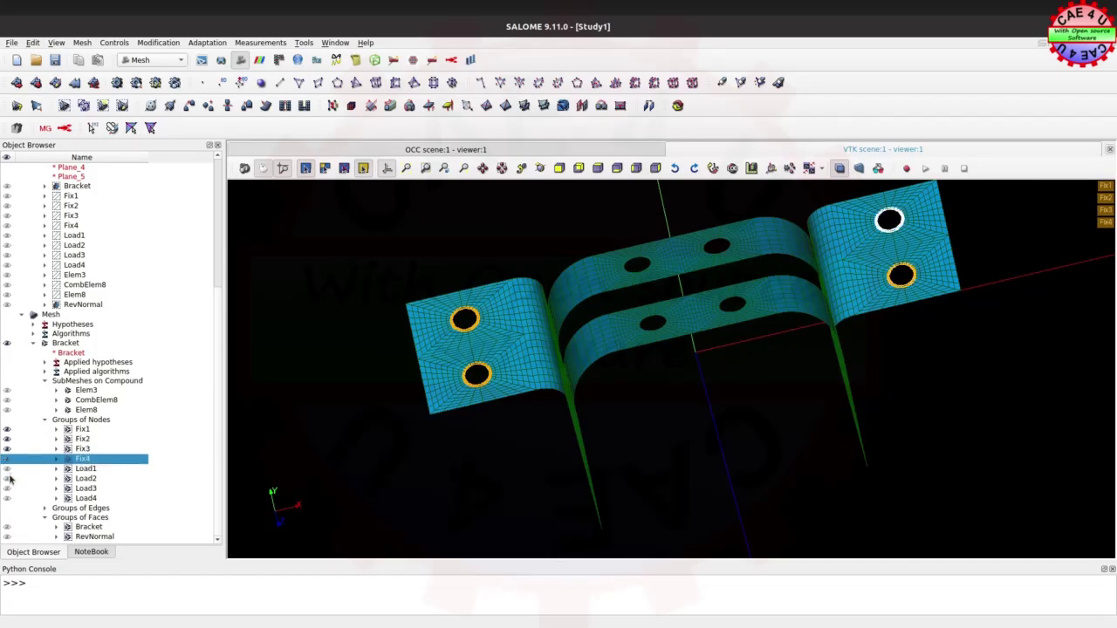
pyautogui.click(7, 469)
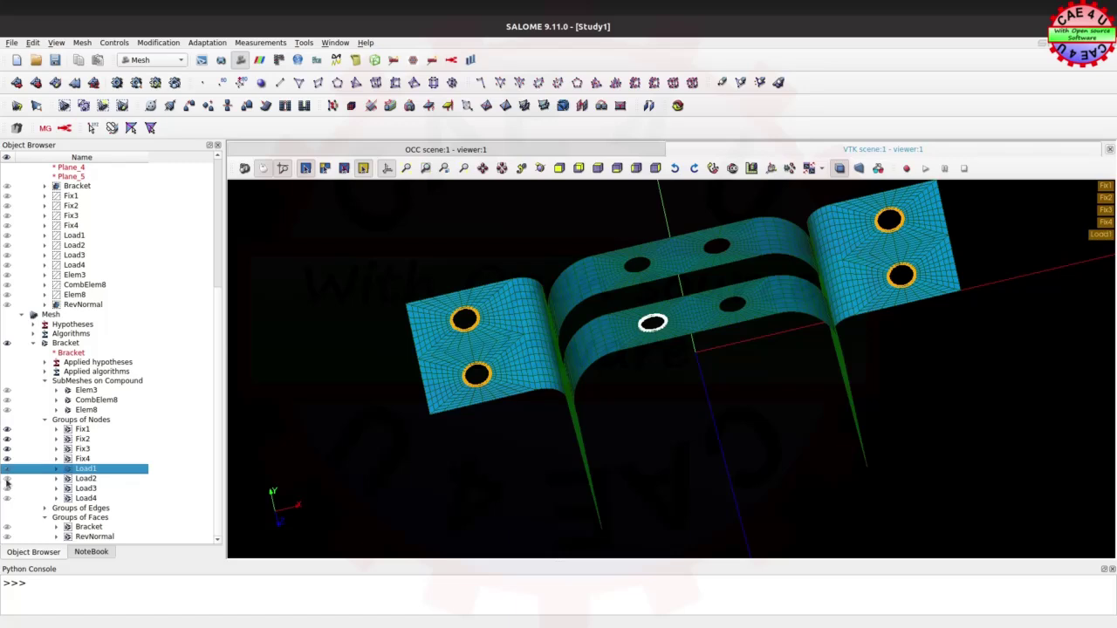
pyautogui.click(7, 479)
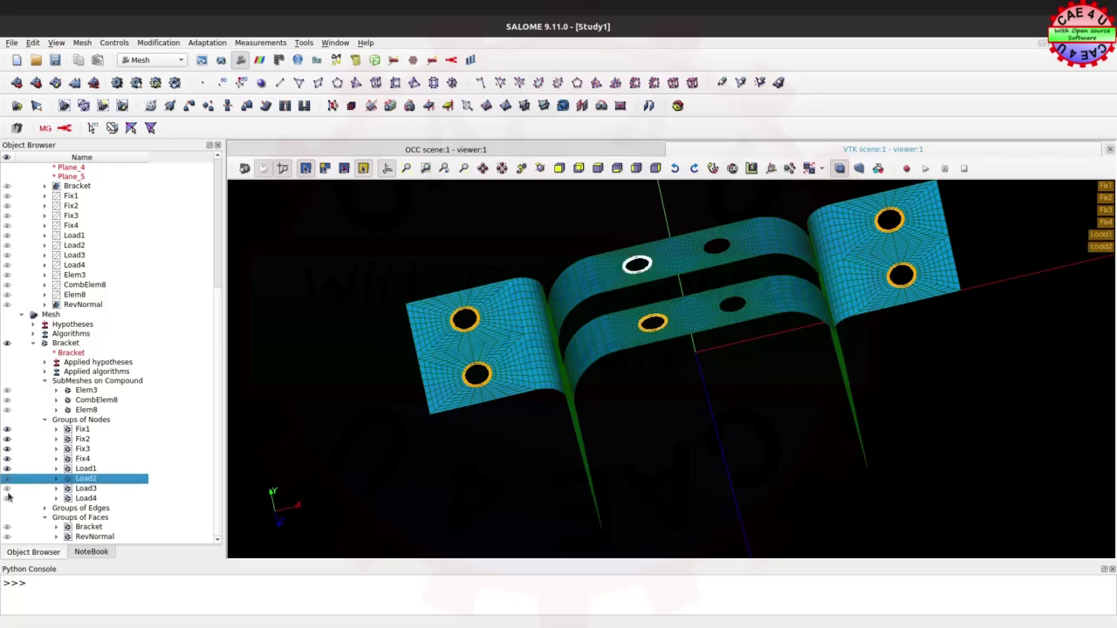
pyautogui.click(7, 489)
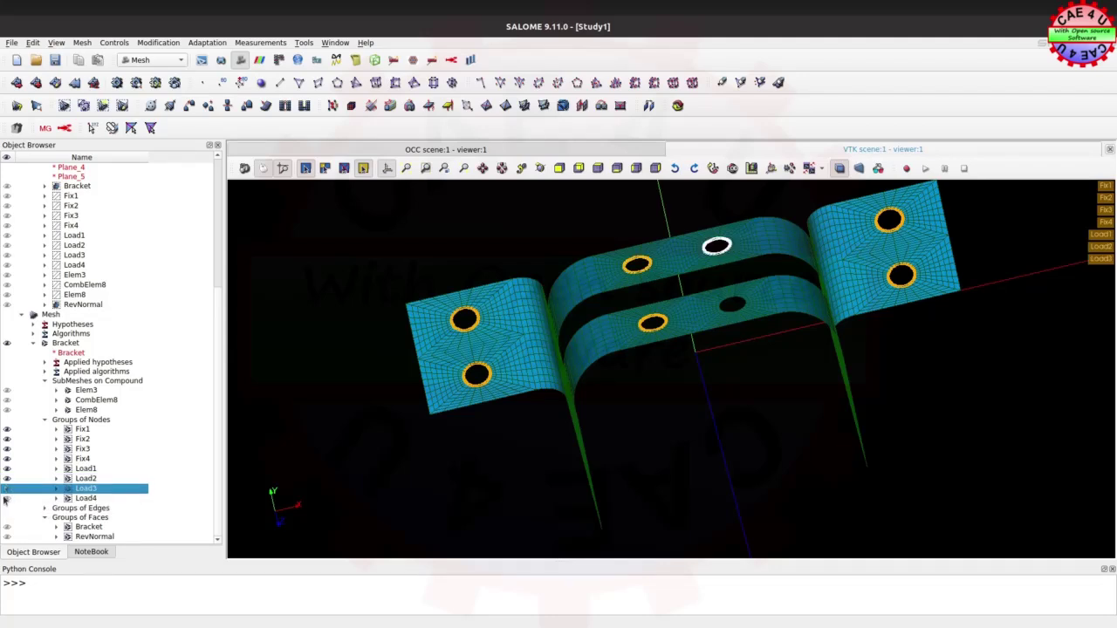
pyautogui.click(7, 498)
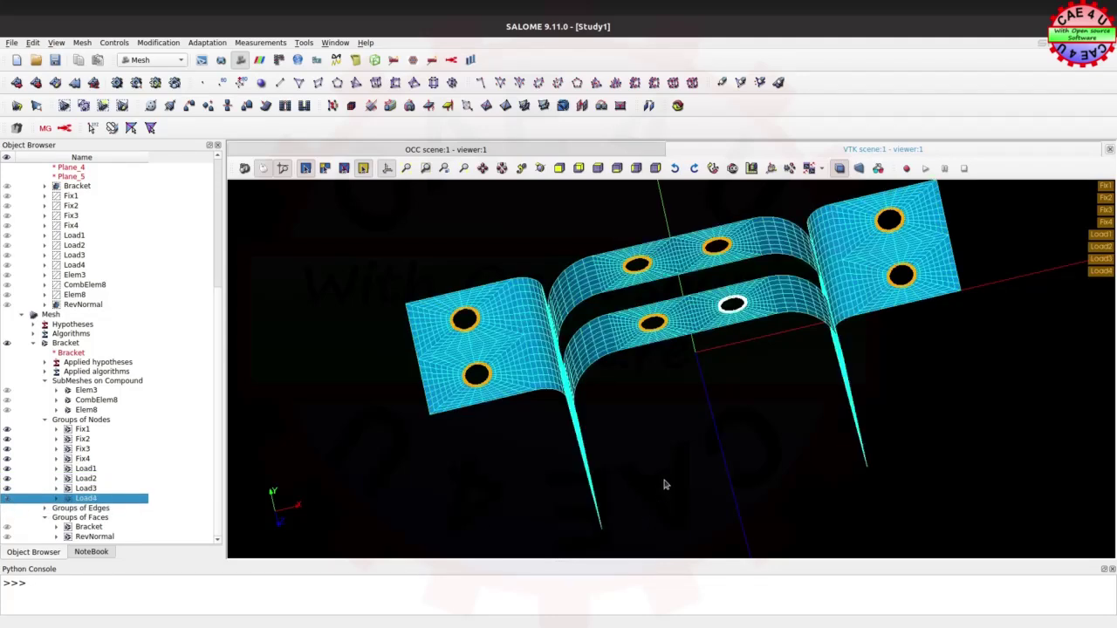
pyautogui.moveTo(663, 446); pyautogui.dragTo(713, 523)
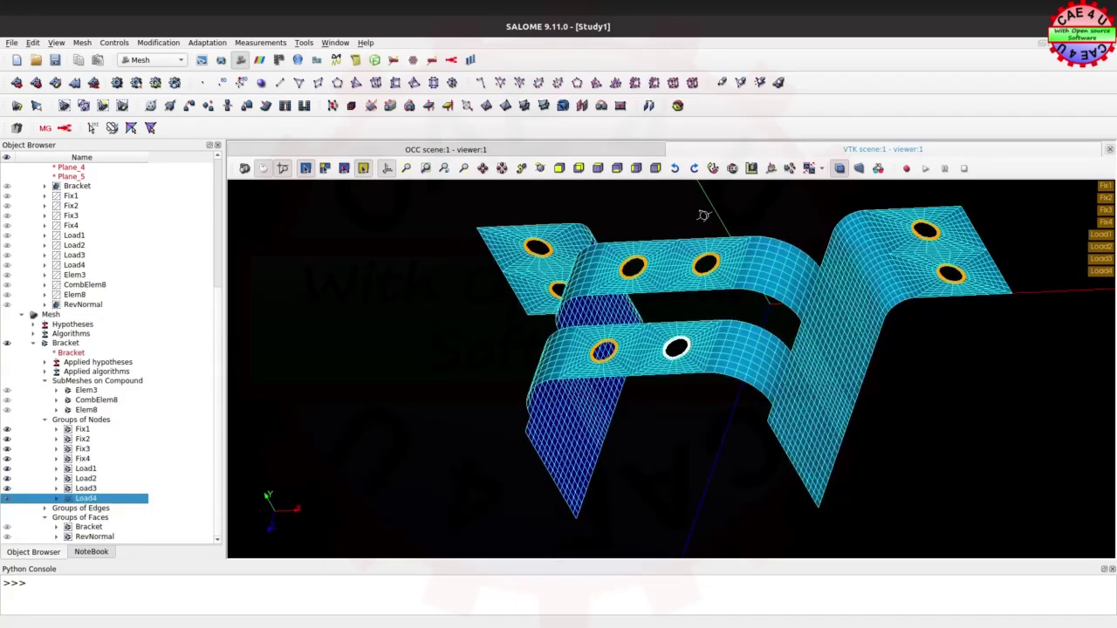
pyautogui.moveTo(810, 222); pyautogui.dragTo(793, 216)
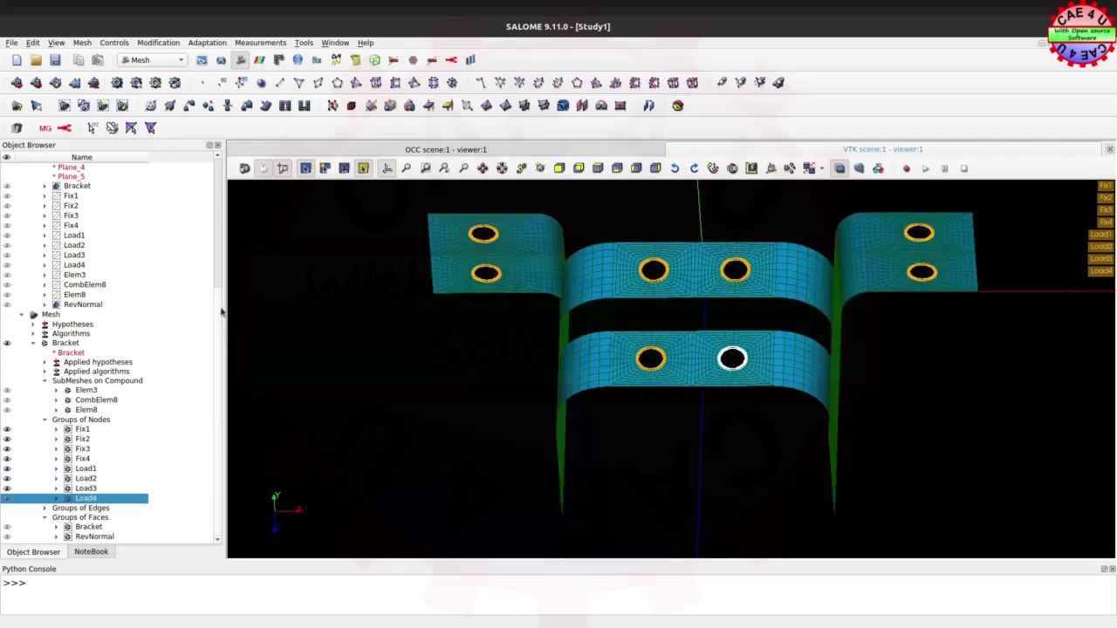
# Hide the Load4 through Fix1 node groups again.
pyautogui.click(6, 498)
pyautogui.click(6, 489)
pyautogui.click(6, 478)
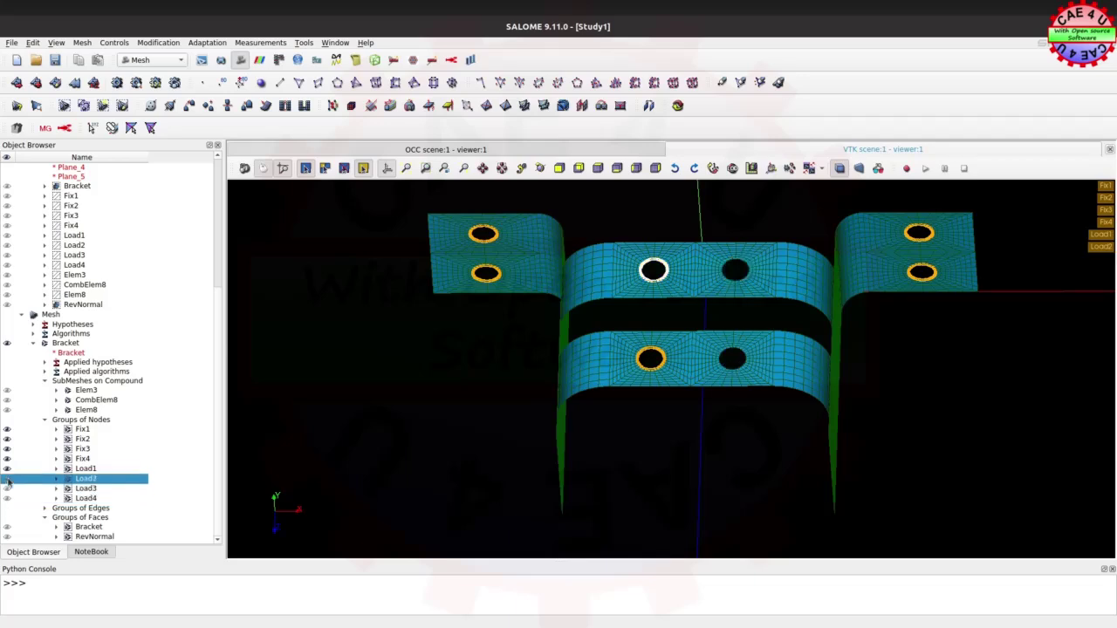
pyautogui.click(6, 468)
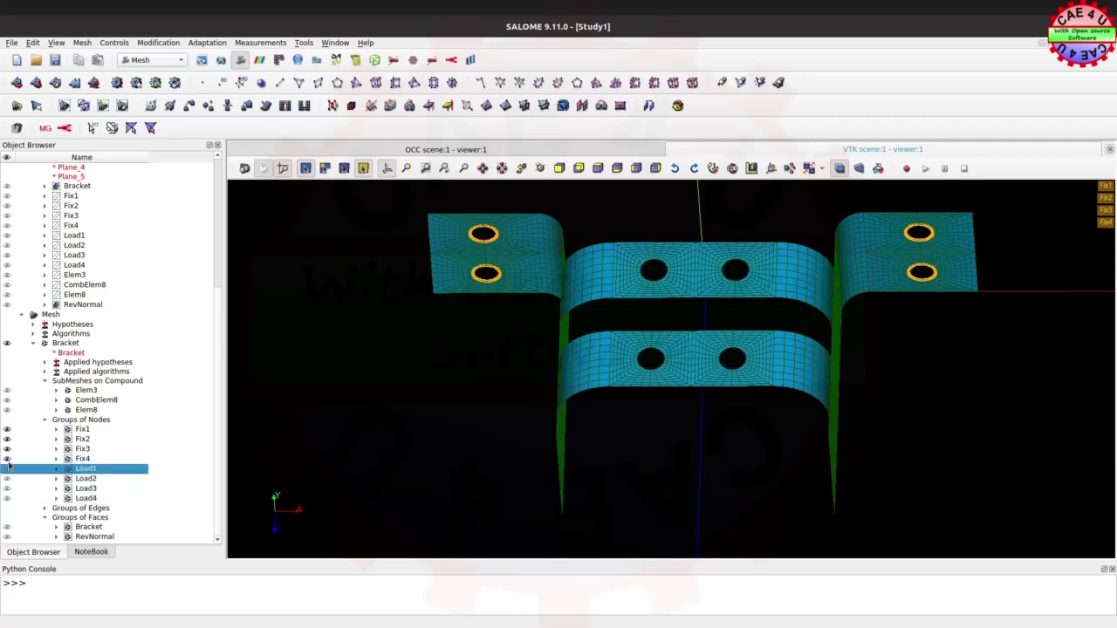
pyautogui.click(7, 459)
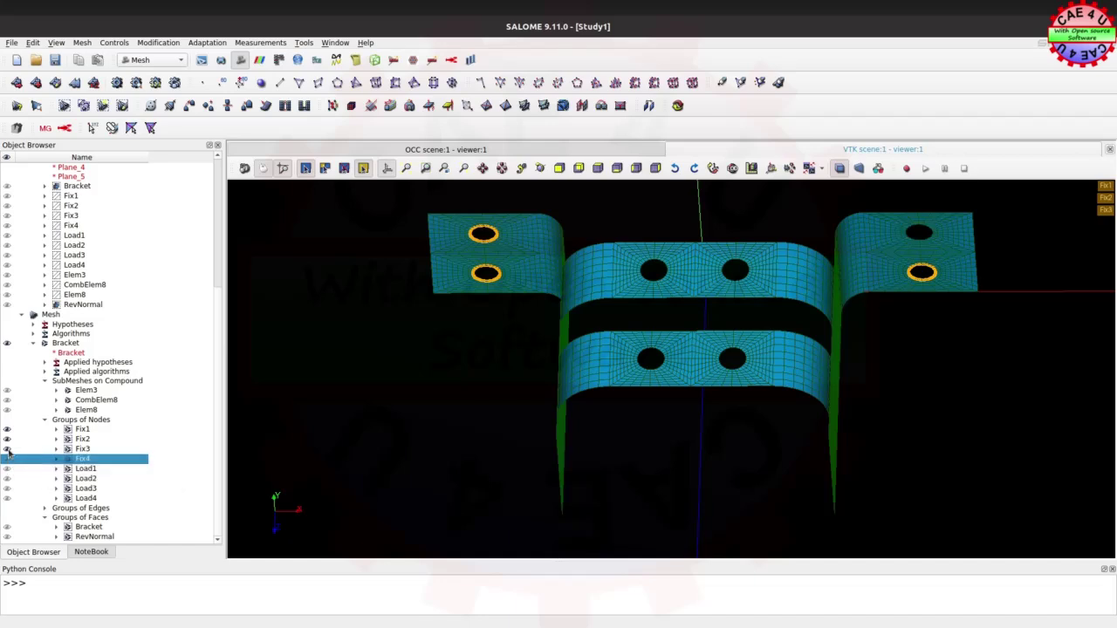
pyautogui.click(6, 448)
pyautogui.click(7, 439)
pyautogui.click(6, 429)
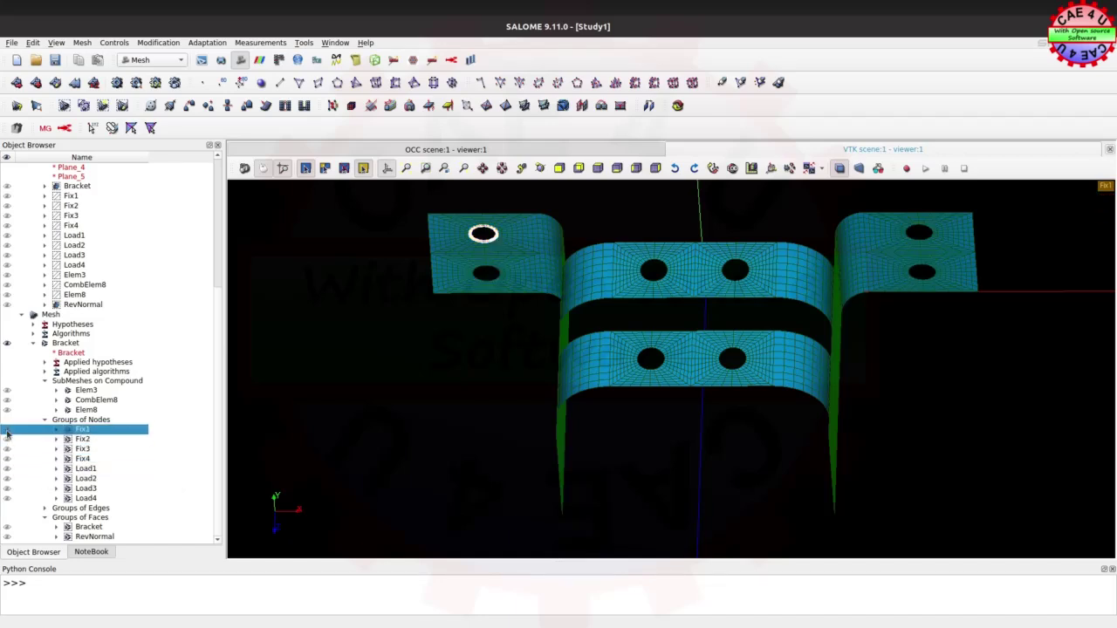
# Expand the edge groups and briefly preview the Fix1 edge group on the mesh.
pyautogui.click(46, 420)
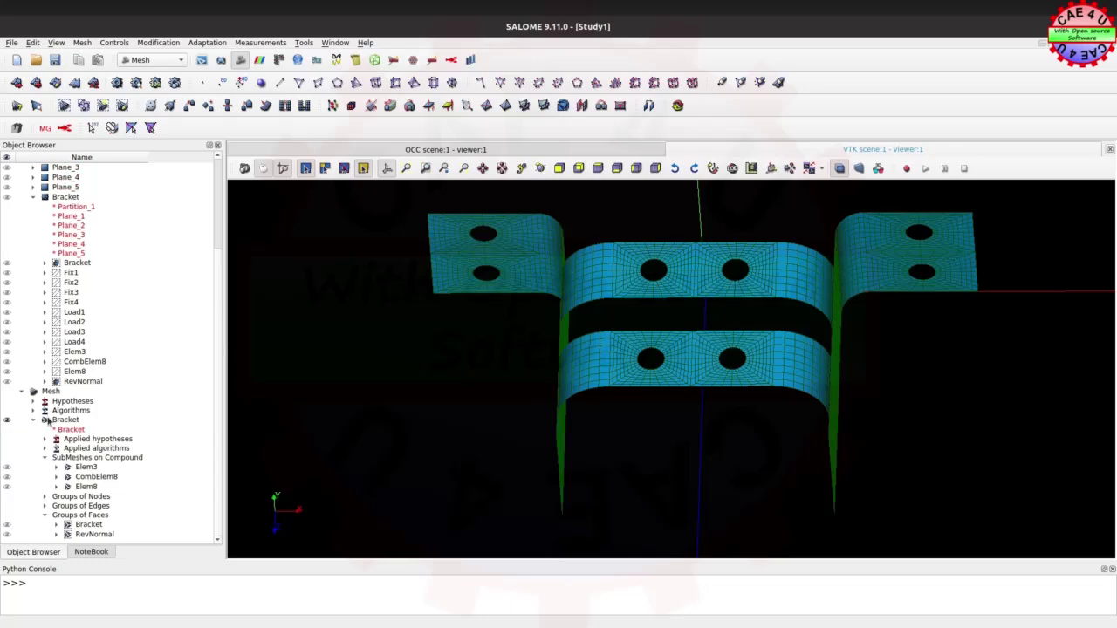
pyautogui.click(44, 506)
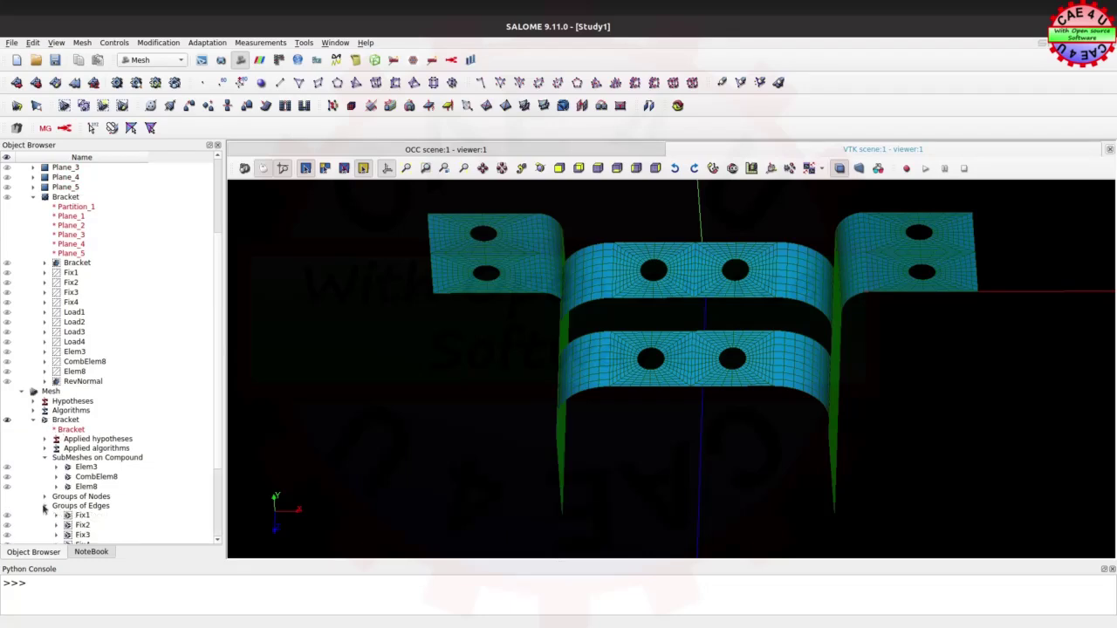
pyautogui.scroll(-1, 174, 485)
pyautogui.scroll(-3, 174, 485)
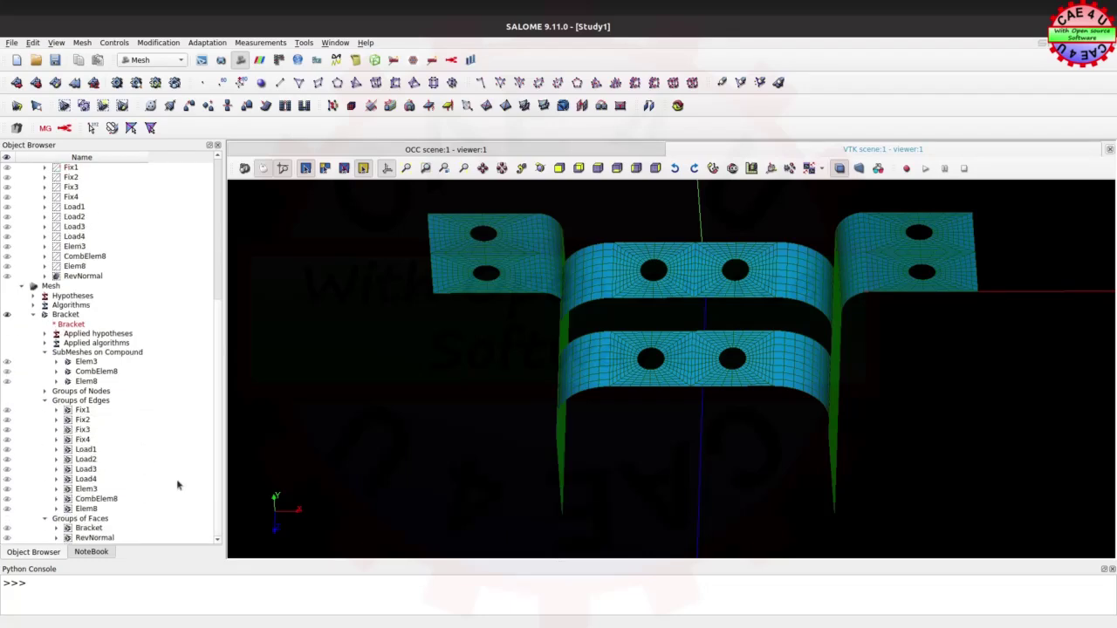
pyautogui.click(88, 410)
pyautogui.click(7, 410)
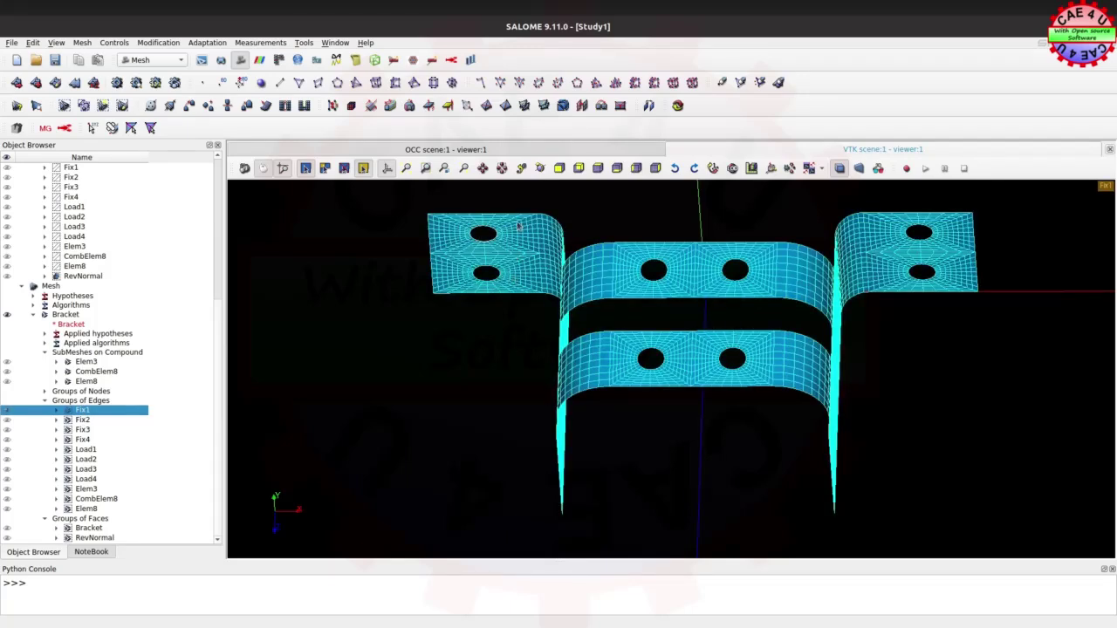
pyautogui.click(8, 417)
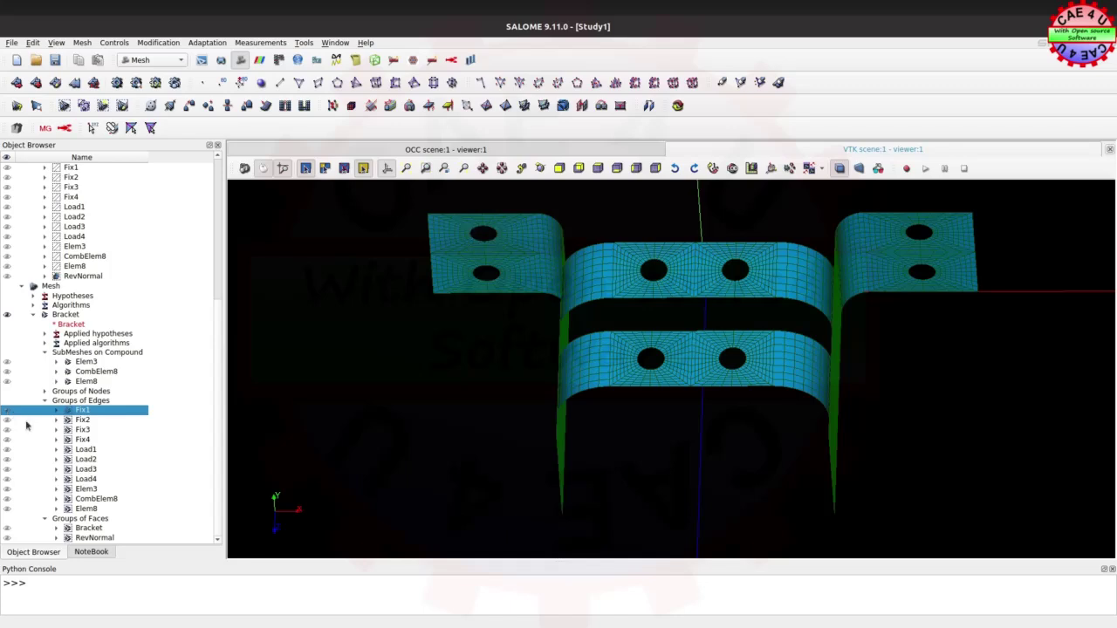
# Delete all 11 edge groups from Fix1 to Elem8, confirming the warning.
pyautogui.keyDown('shift'); pyautogui.click(84, 512); pyautogui.keyUp('shift')
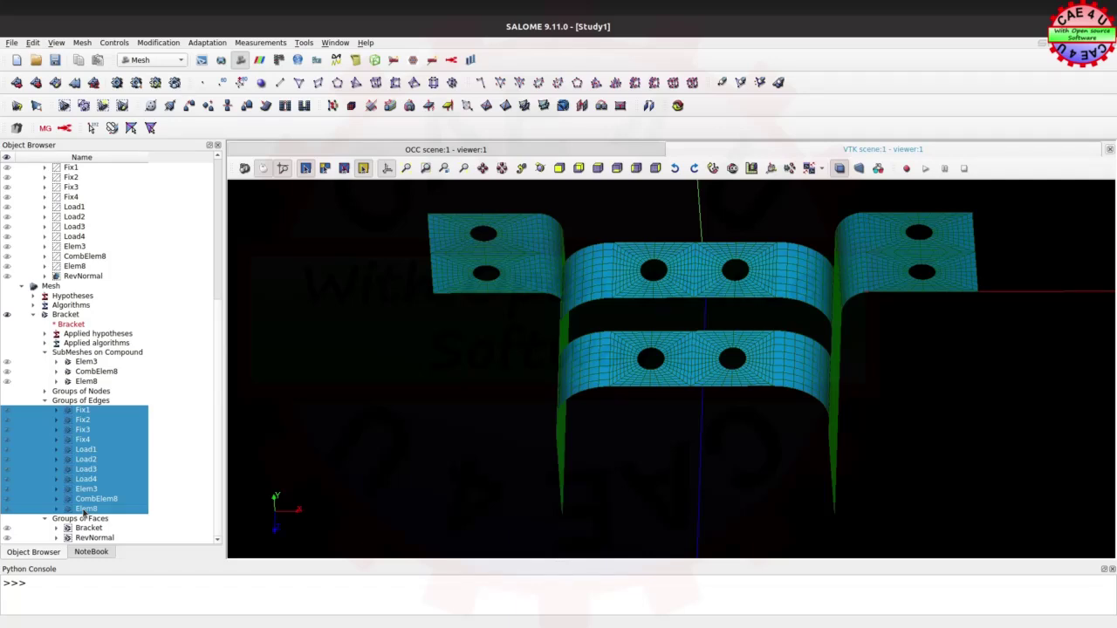
pyautogui.rightClick(81, 460)
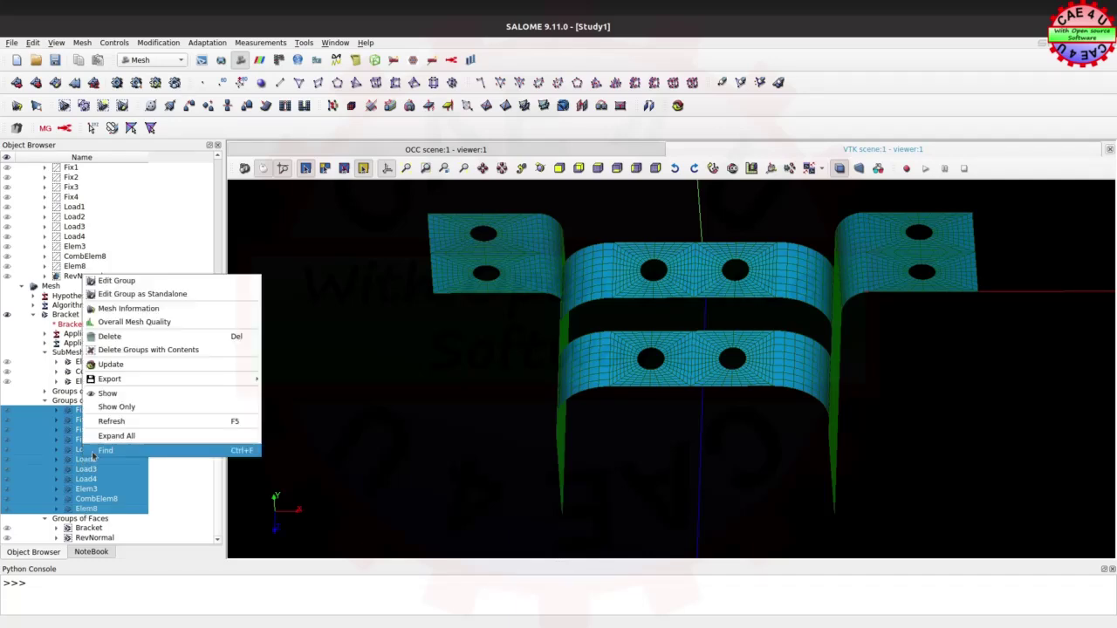
pyautogui.click(122, 337)
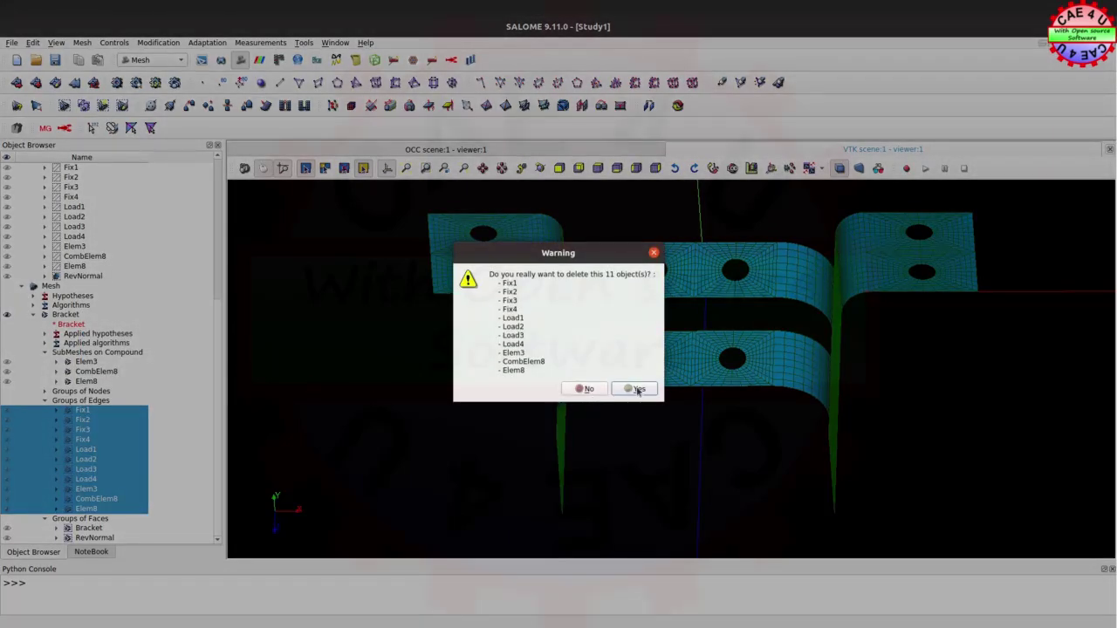
pyautogui.click(637, 389)
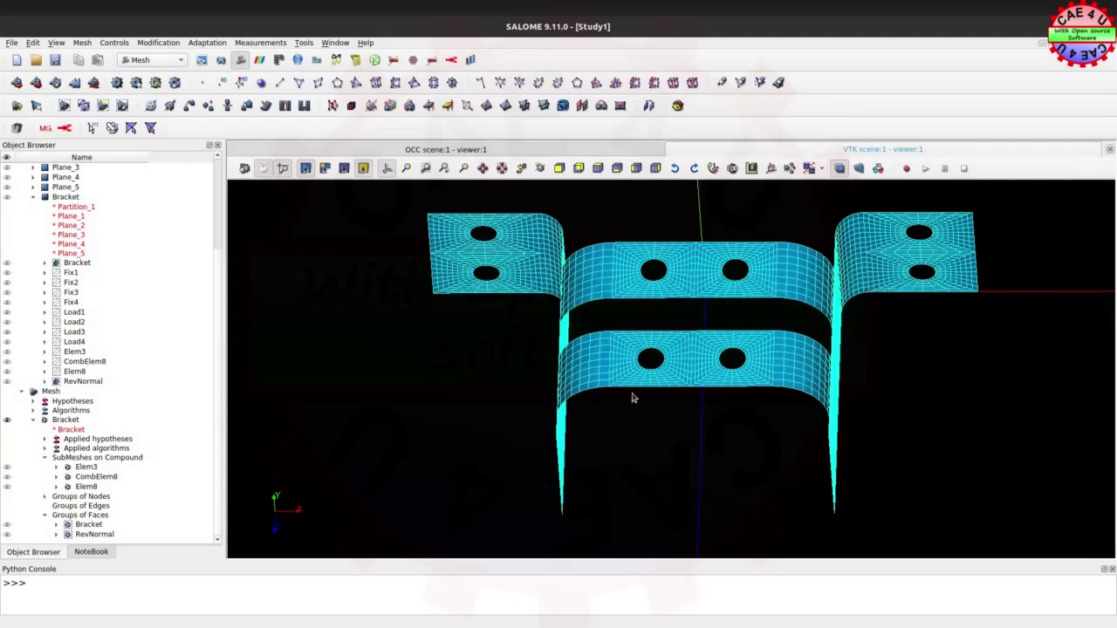
pyautogui.click(45, 459)
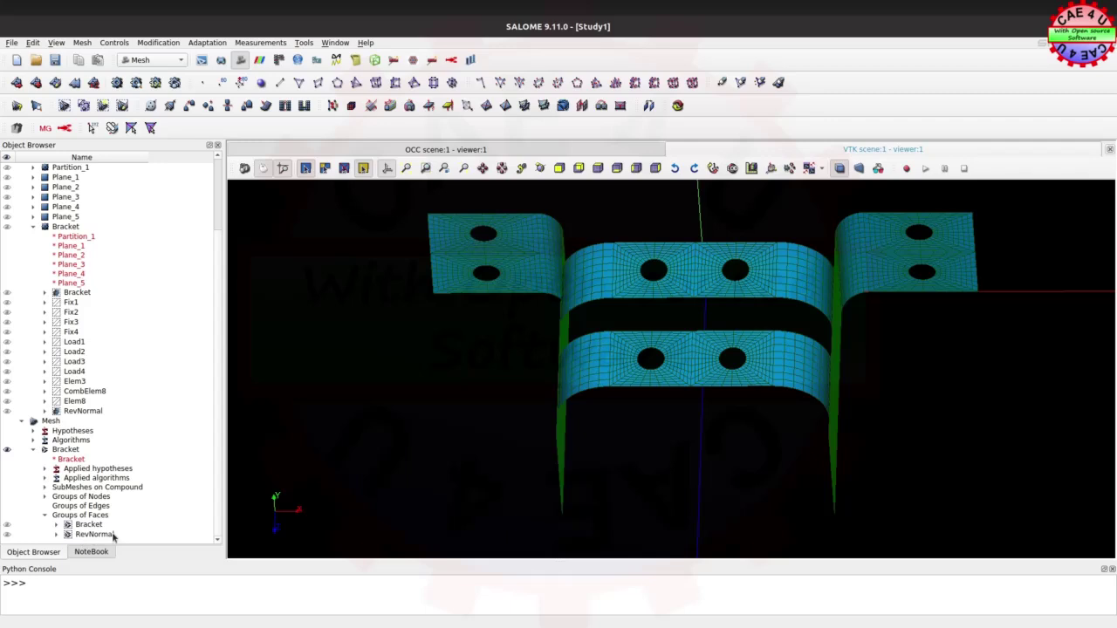
# Export the Bracket mesh as a UNV file named Bracket into the Vibration folder.
pyautogui.click(45, 497)
pyautogui.scroll(-3, 32, 477)
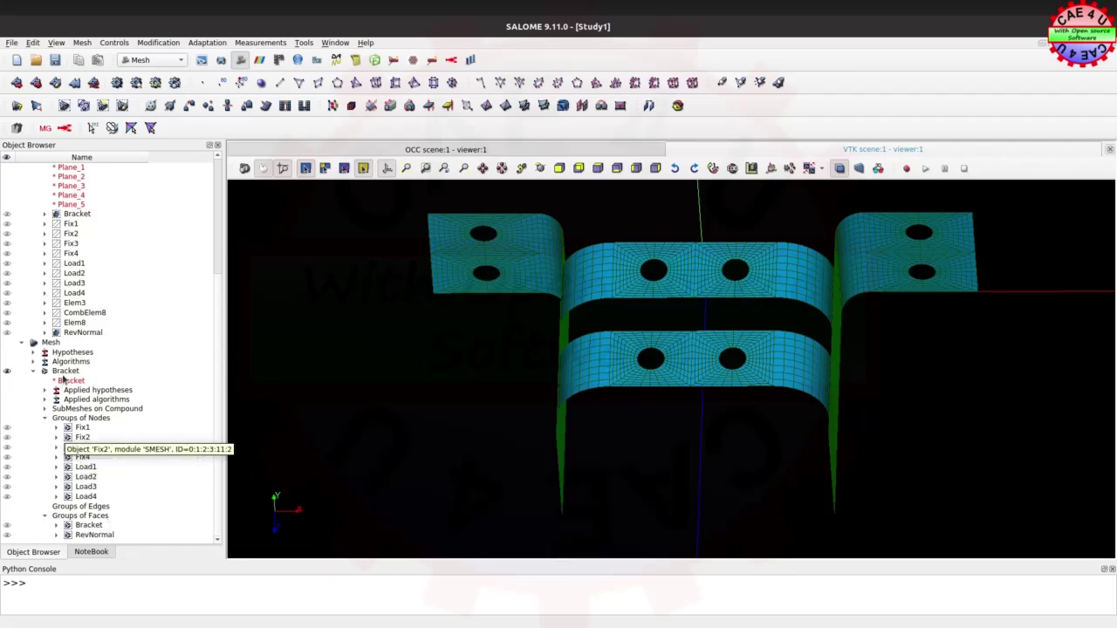
pyautogui.click(66, 371)
pyautogui.rightClick(66, 371)
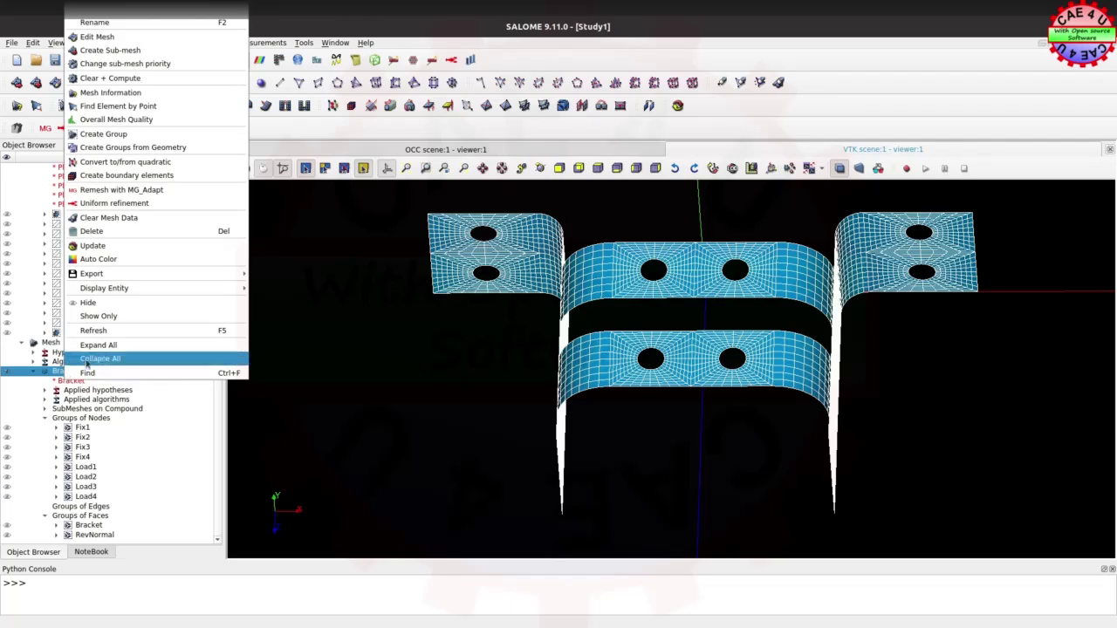
pyautogui.moveTo(91, 273)
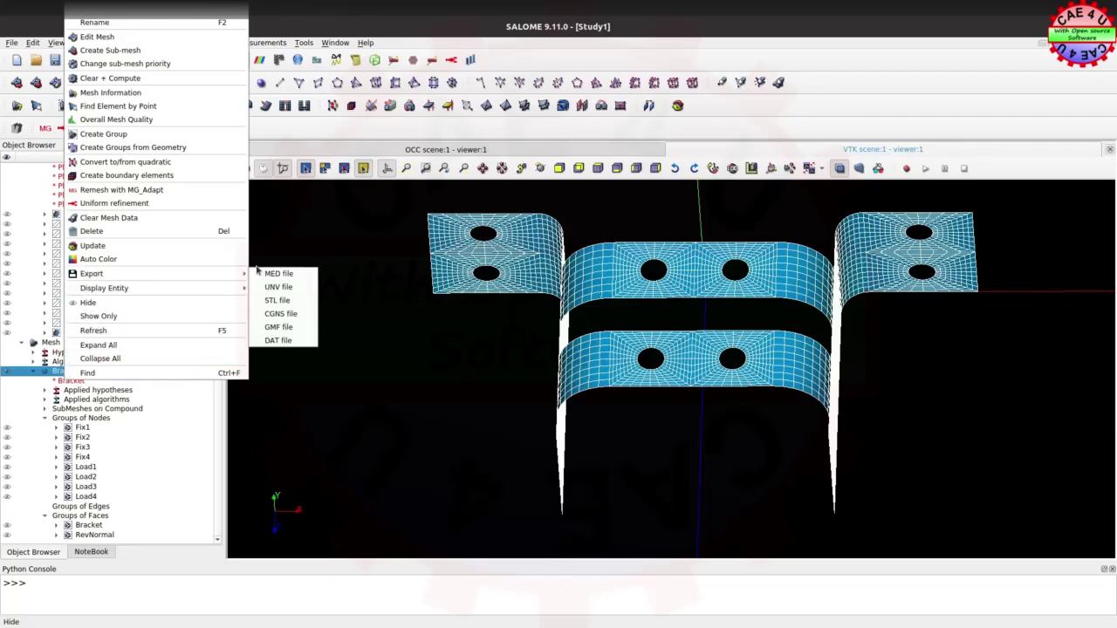
pyautogui.click(275, 287)
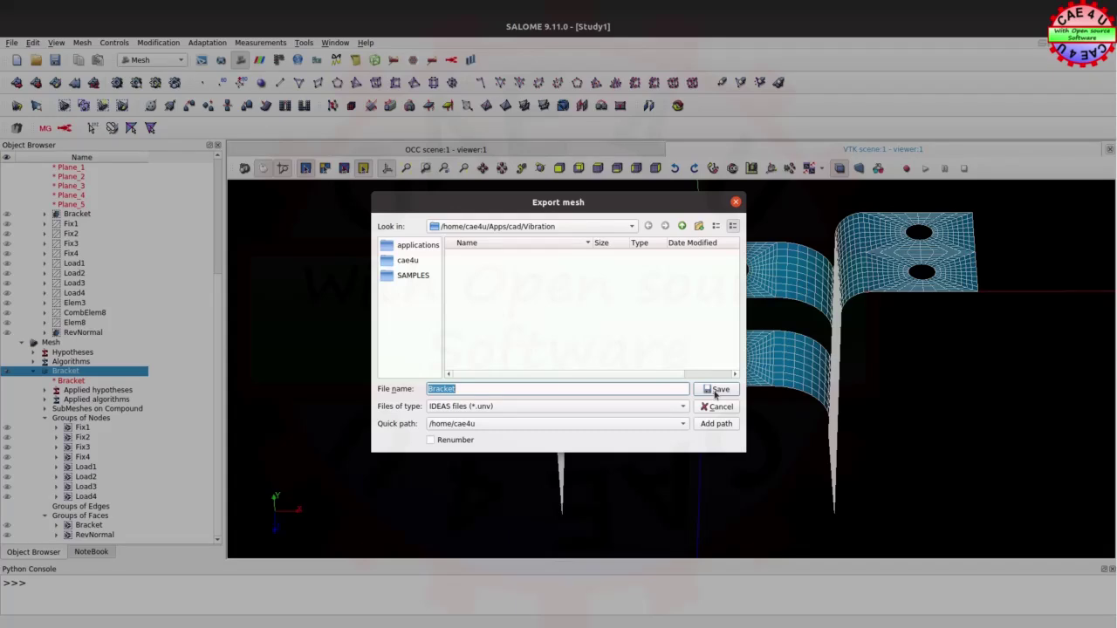
pyautogui.click(715, 390)
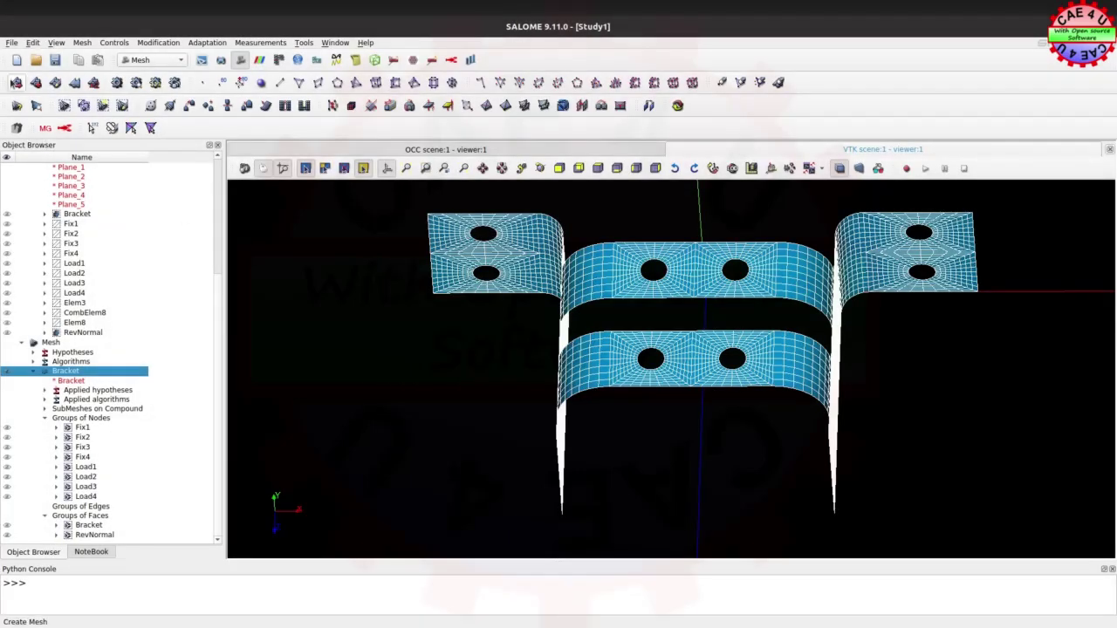